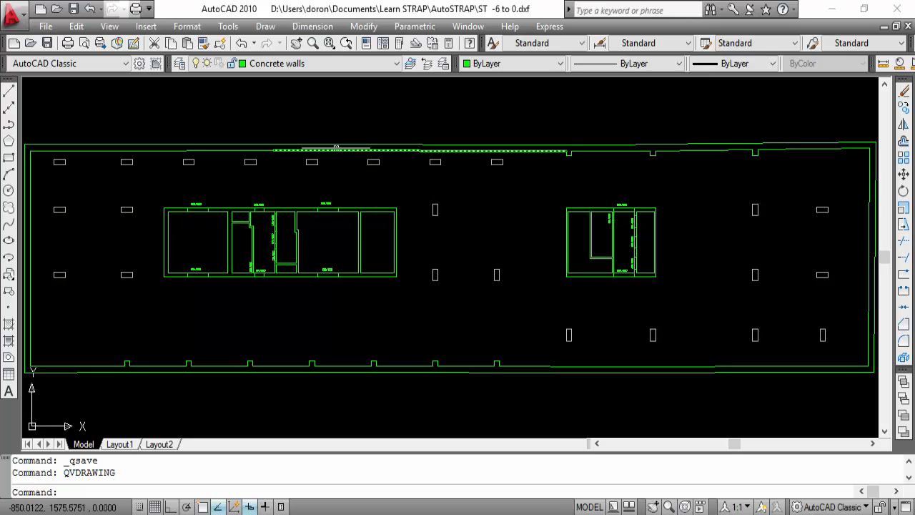
# Step: Check which layers hold the outer wall line and a top-row column in the ST -6 to 0 drawing
pyautogui.click(336, 145)
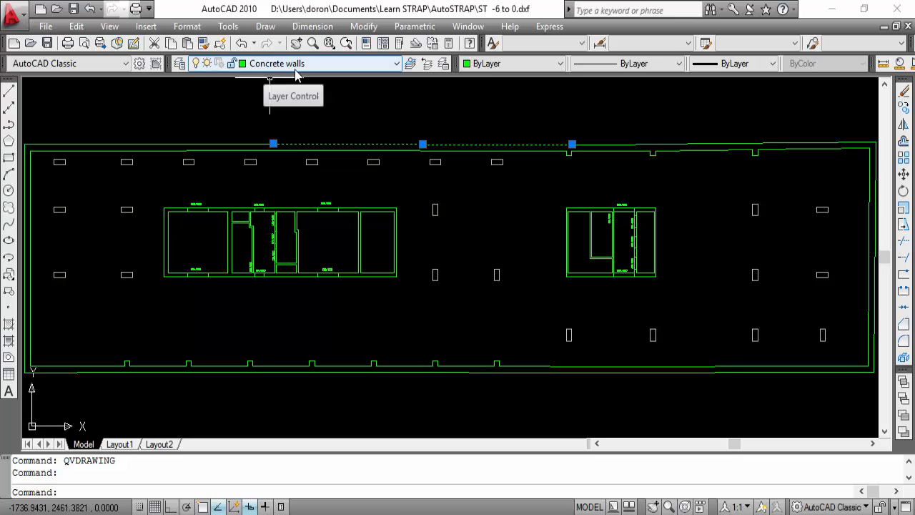
pyautogui.press('Escape')
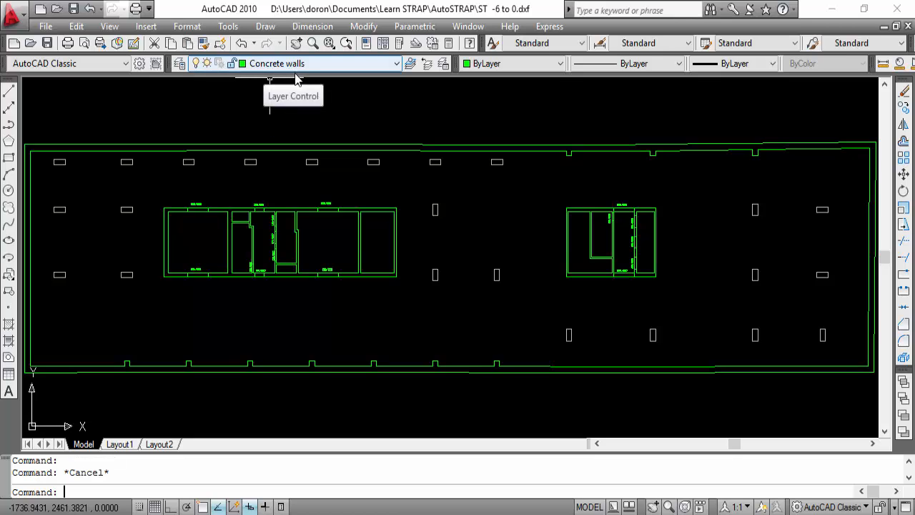
pyautogui.click(373, 164)
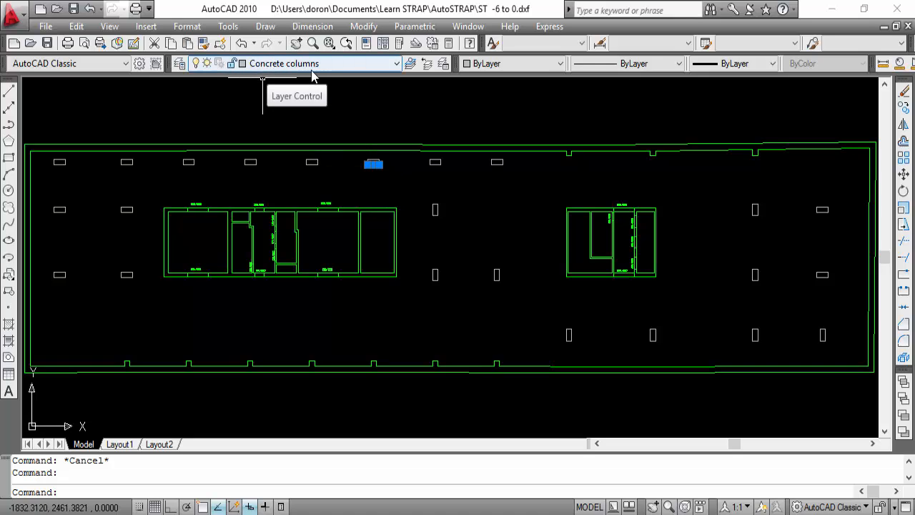
pyautogui.press('Escape')
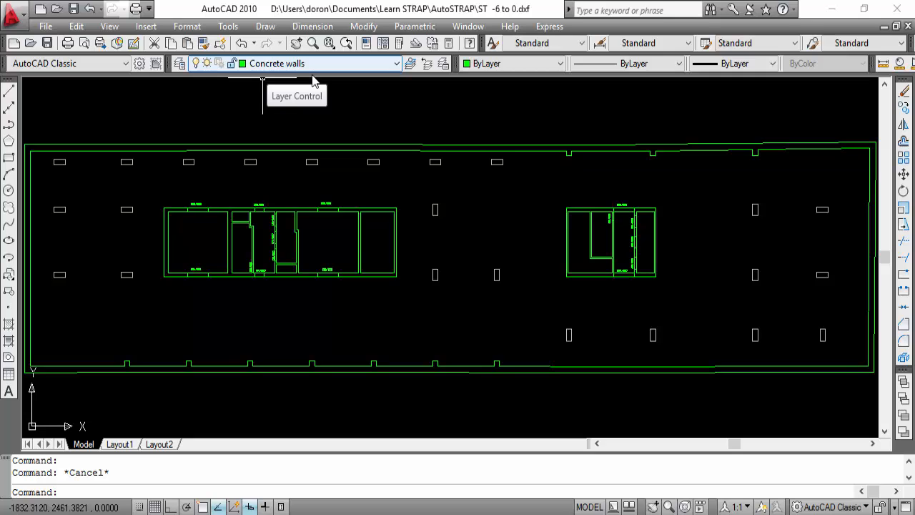
# Step: Switch to the ST 1 to 4 drawing and check the layers of a column line and the upper slab outline
pyautogui.hotkey('ctrl', 'Tab')
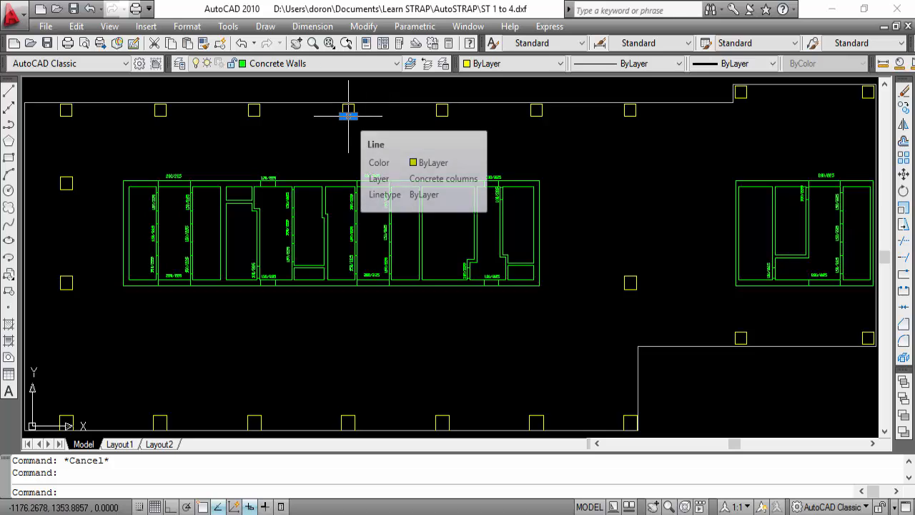
pyautogui.click(349, 116)
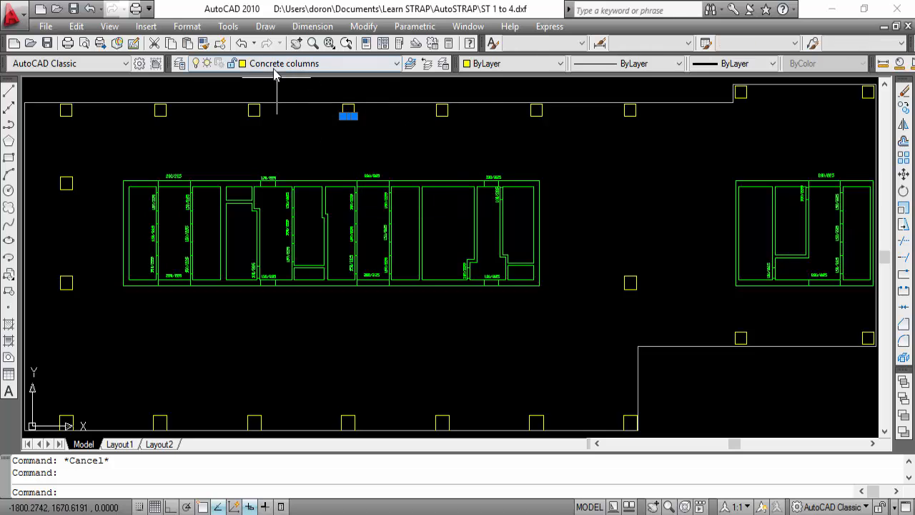
pyautogui.press('Escape')
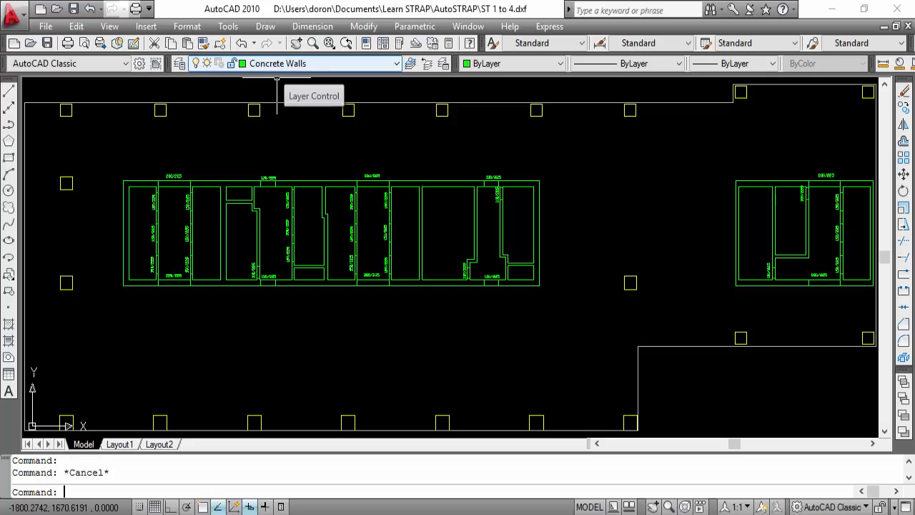
pyautogui.click(395, 103)
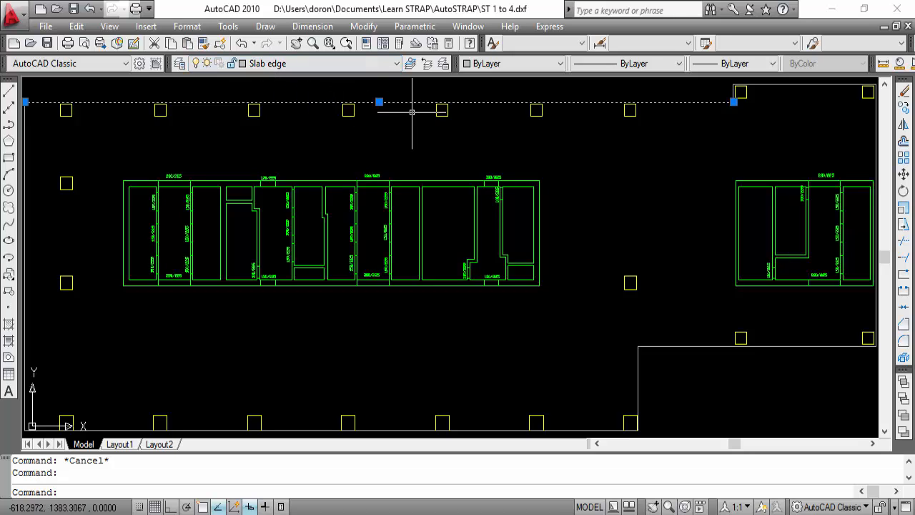
pyautogui.press('Escape')
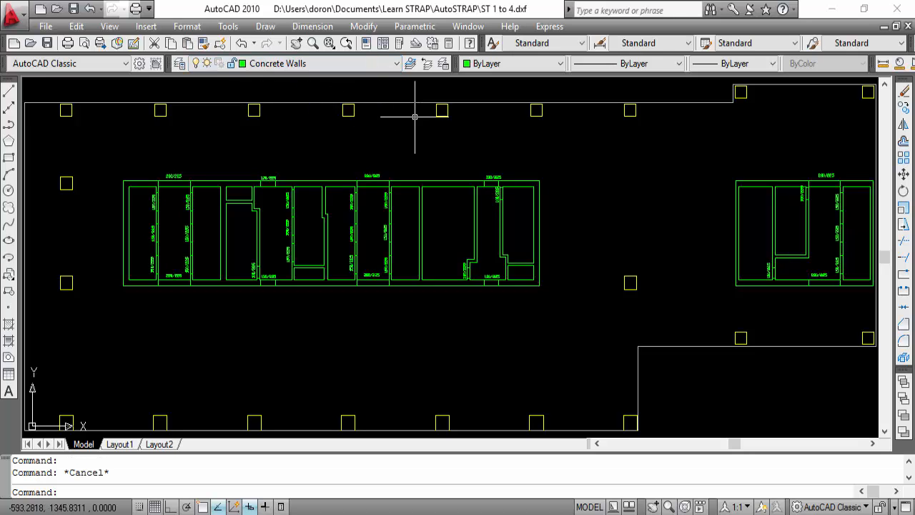
pyautogui.scroll(-2, 579, 237)
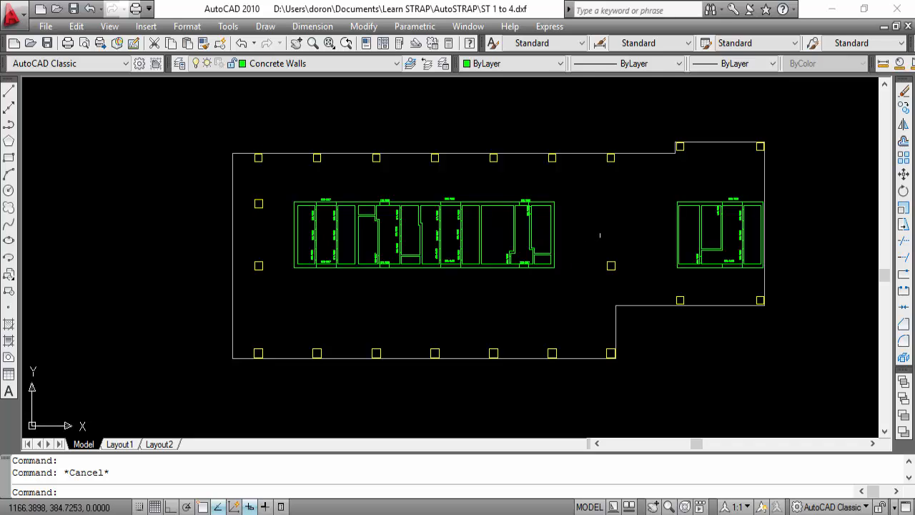
# Step: Switch to the ST 5 to 20 drawing and check the layer of a 100/70 beam and the lines marking a 150/225 wall opening
pyautogui.hotkey('ctrl', 'Tab')
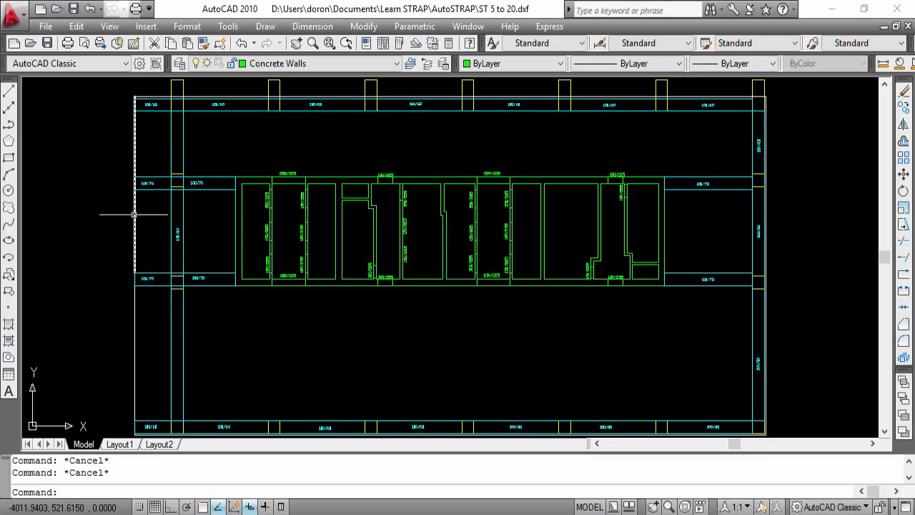
pyautogui.scroll(3, 193, 187)
pyautogui.click(206, 170)
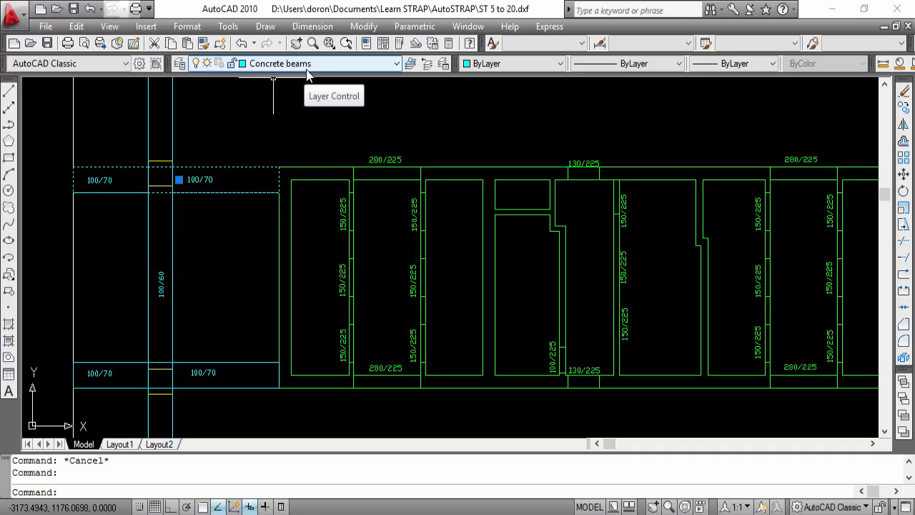
pyautogui.press('Escape')
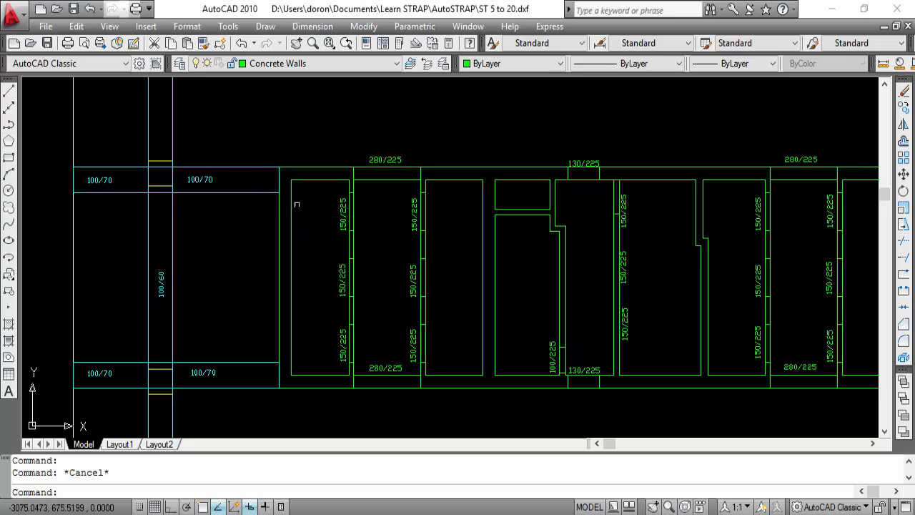
pyautogui.scroll(3, 336, 219)
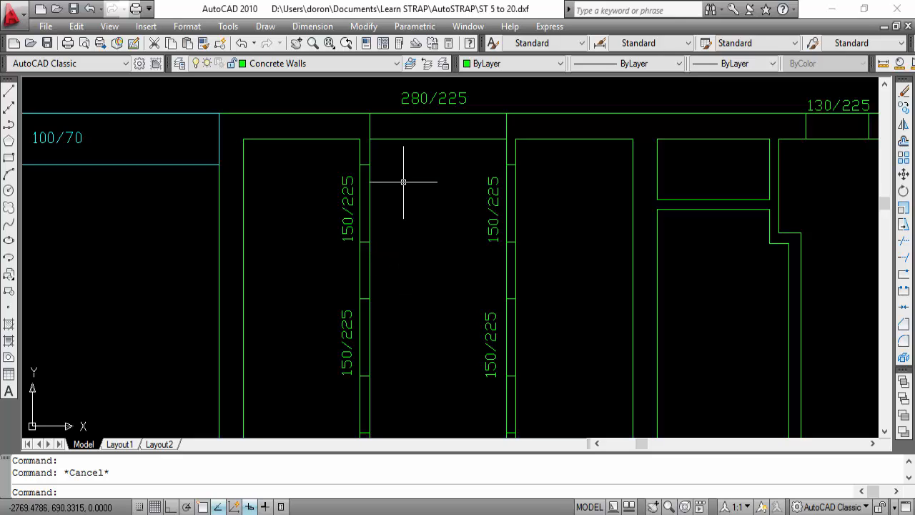
pyautogui.click(365, 165)
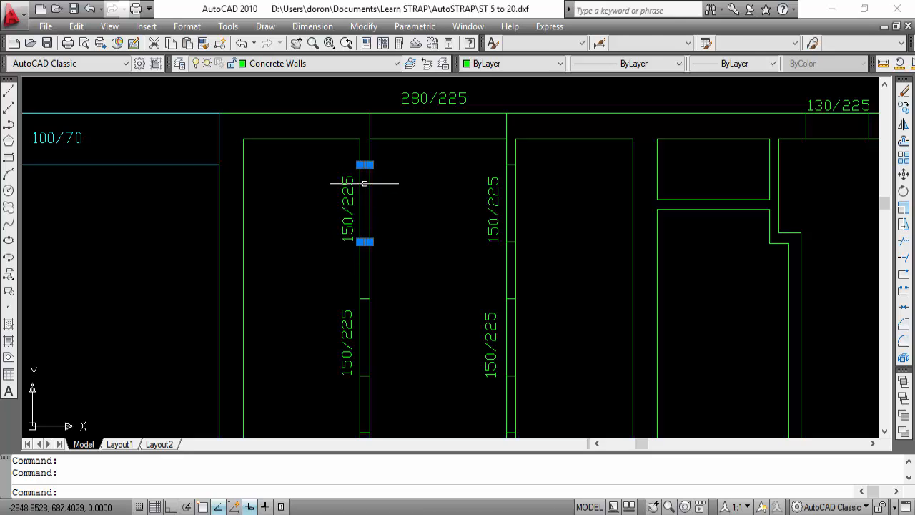
pyautogui.press('Escape')
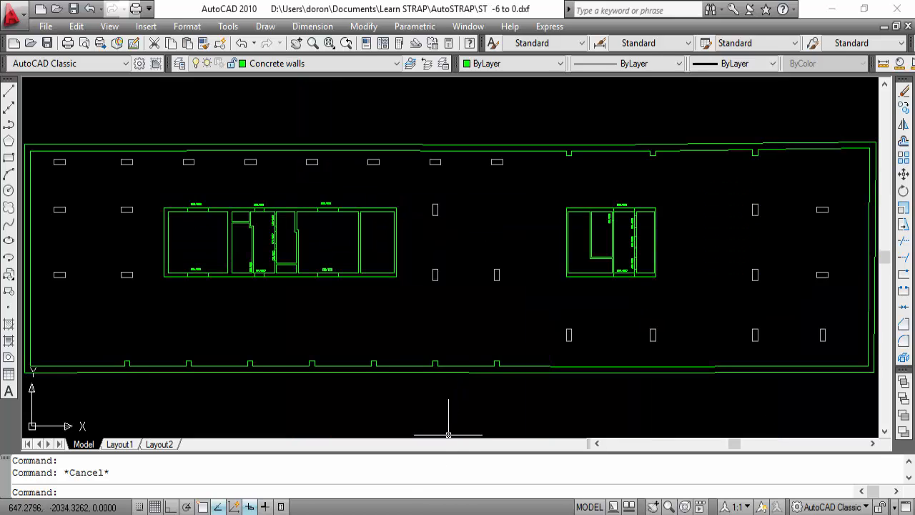
# Step: Switch to AutoStrap and open ST -6 to 0.dxf from the AutoSTRAP folder for import
pyautogui.moveTo(425, 511)
pyautogui.click(421, 479)
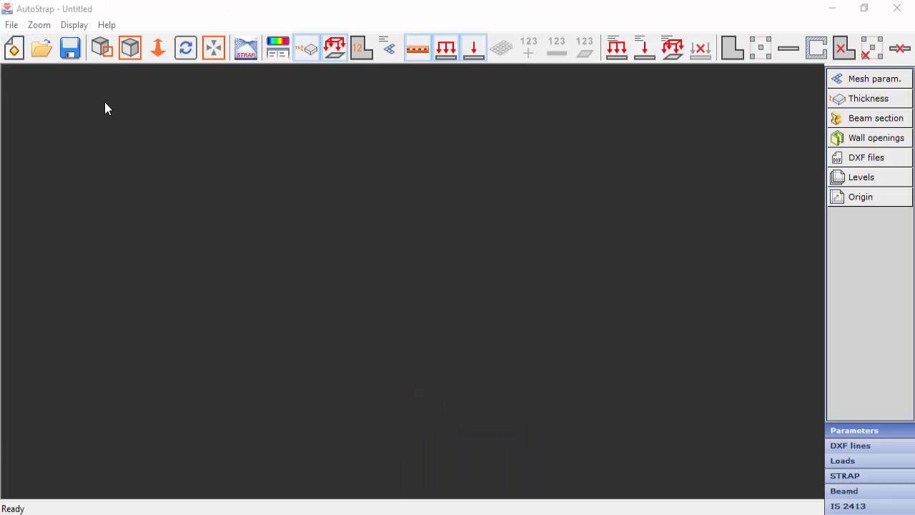
pyautogui.click(11, 25)
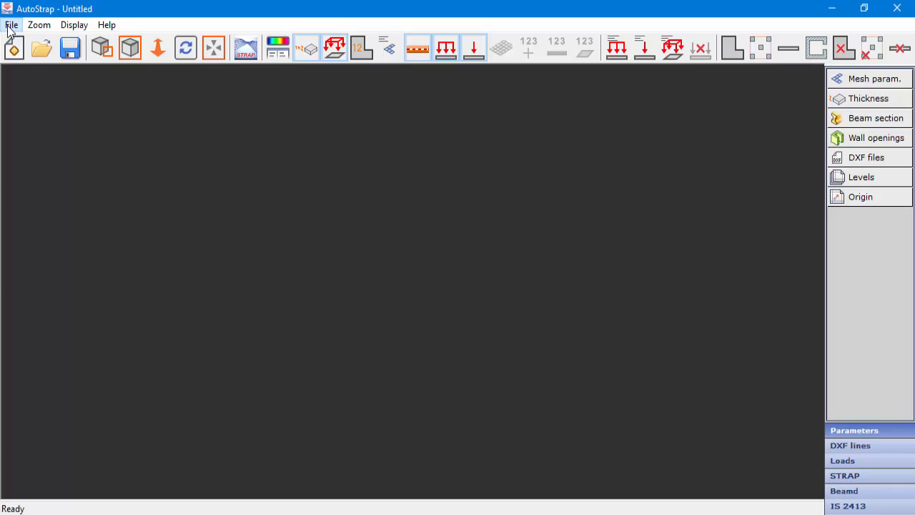
pyautogui.click(33, 44)
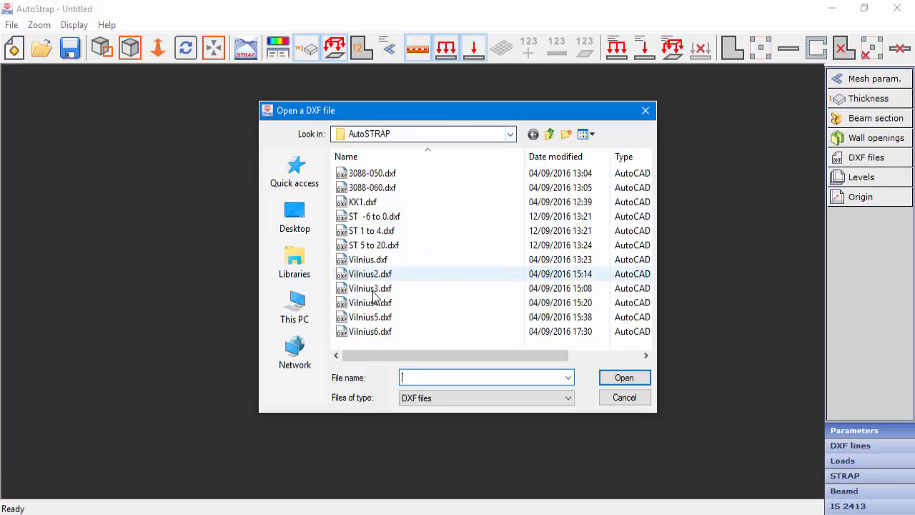
pyautogui.click(368, 221)
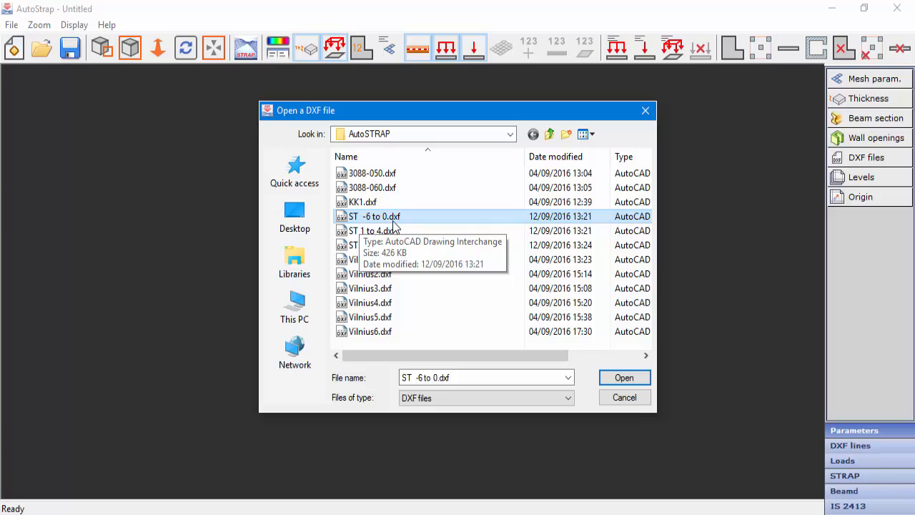
pyautogui.click(624, 379)
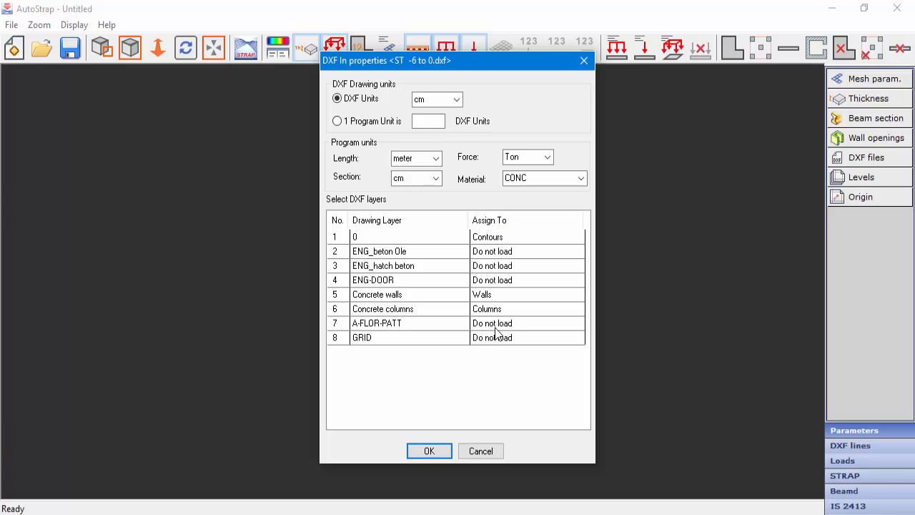
# Step: Set layer 0 to Do not load, assign the Concrete walls layer to Walls, and import the drawing
pyautogui.click(577, 239)
pyautogui.click(578, 238)
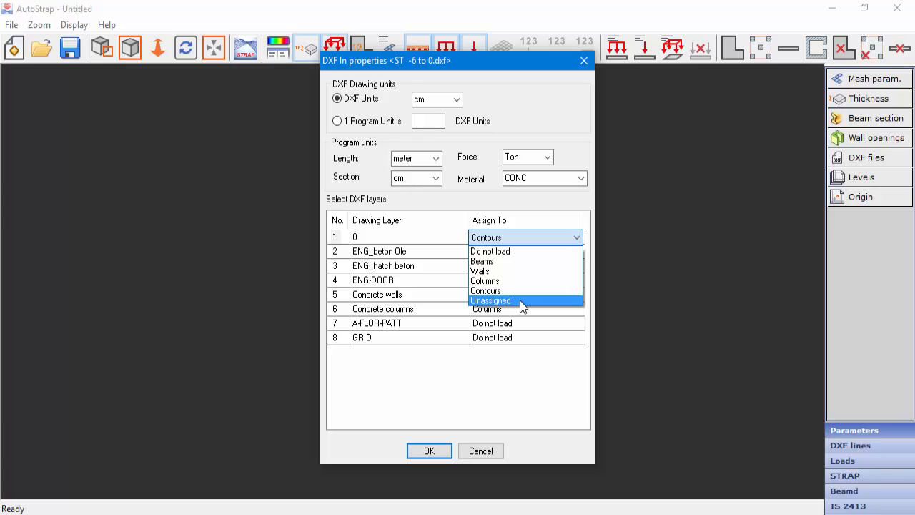
pyautogui.click(517, 252)
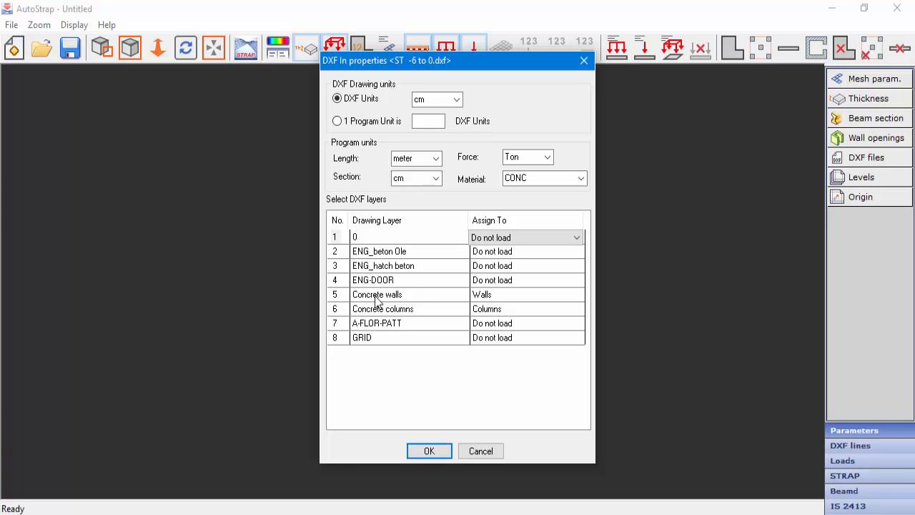
pyautogui.click(494, 297)
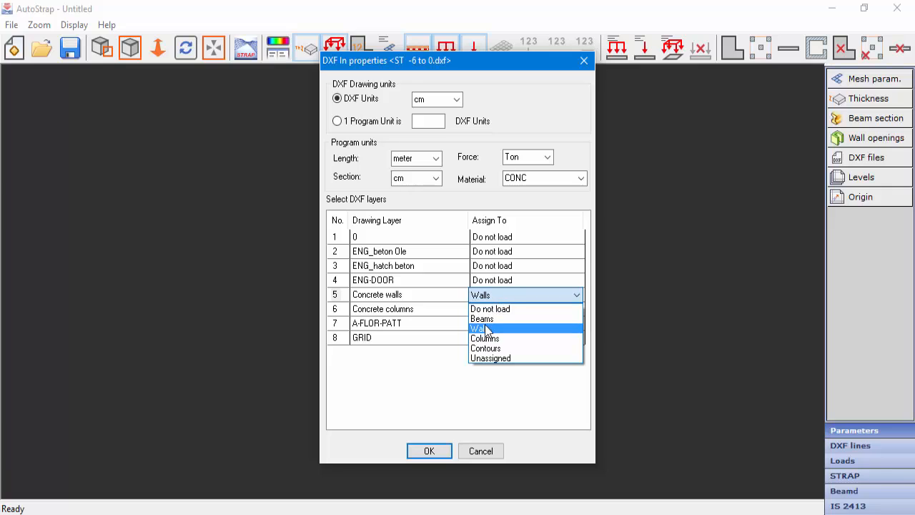
pyautogui.click(486, 330)
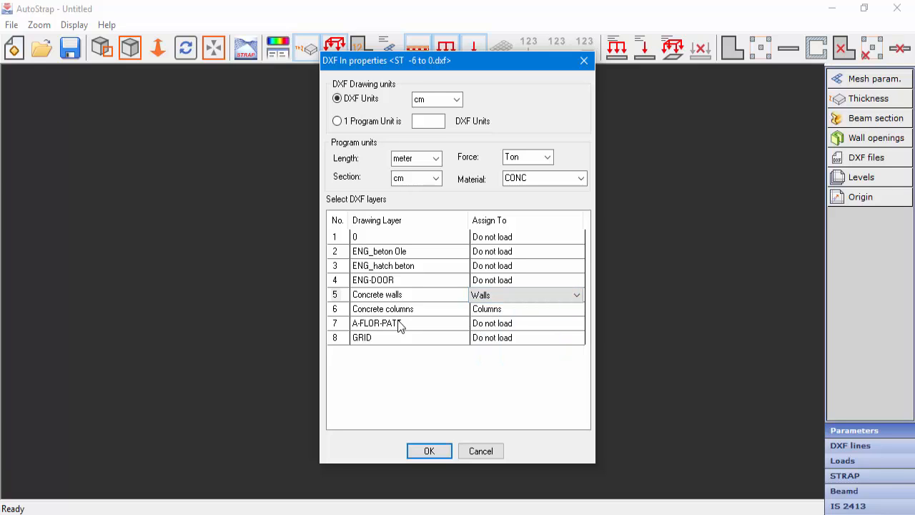
pyautogui.click(339, 311)
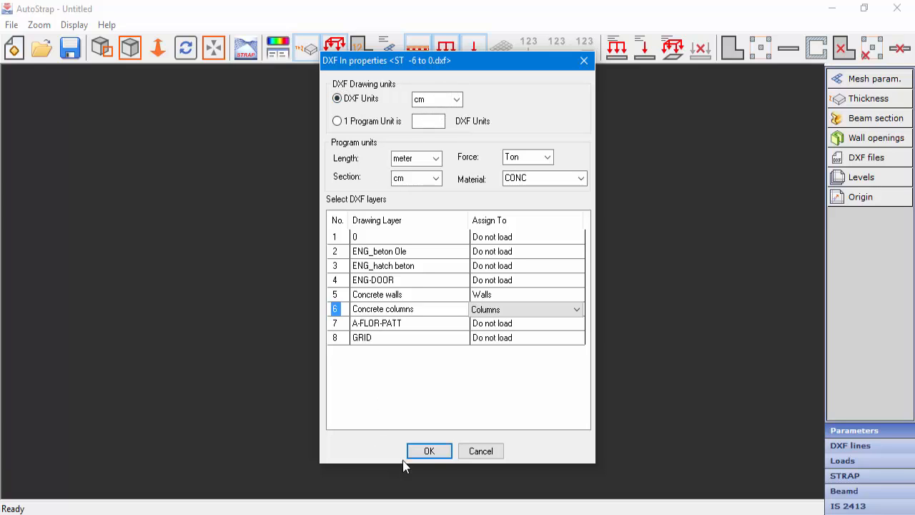
pyautogui.click(428, 453)
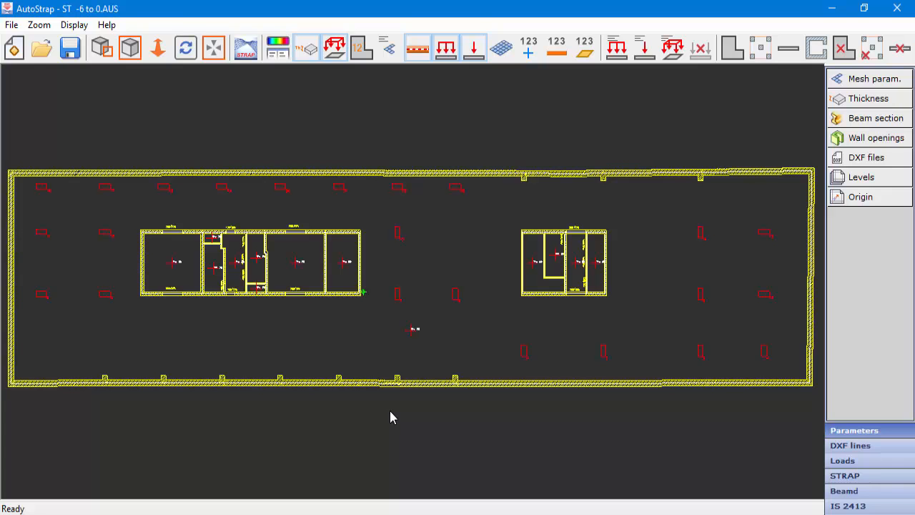
# Step: Examine the imported core walls, door opening labels, columns and slab thickness marks up close, returning to the full plan
pyautogui.scroll(2, 309, 339)
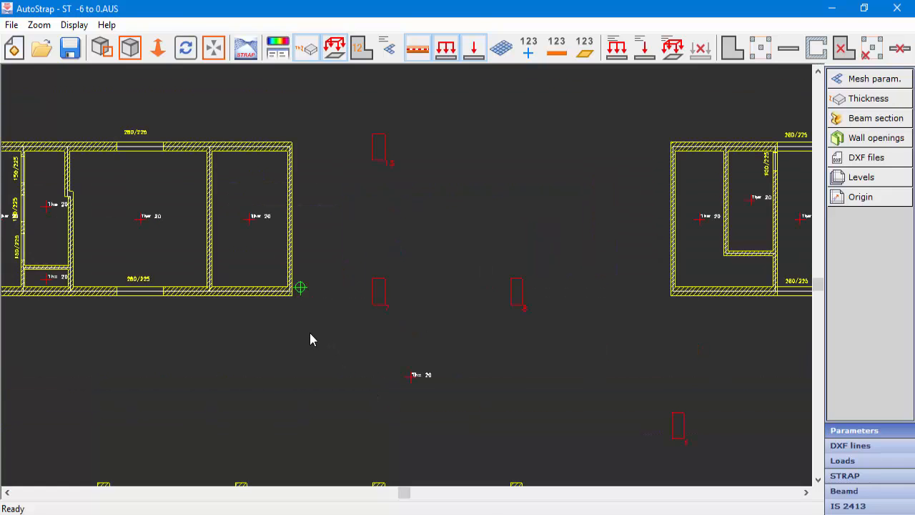
pyautogui.moveTo(229, 352); pyautogui.dragTo(580, 381, button='middle')
pyautogui.moveTo(201, 362); pyautogui.dragTo(394, 425, button='middle')
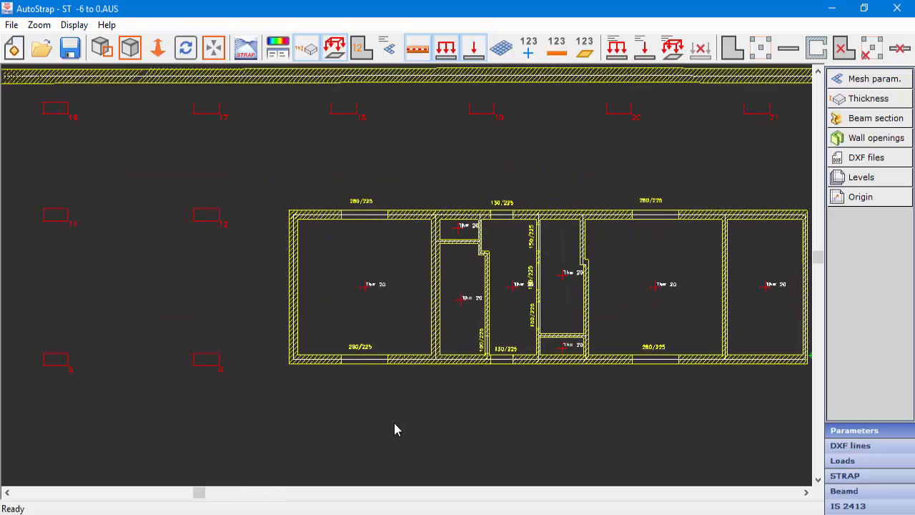
pyautogui.scroll(2, 329, 382)
pyautogui.scroll(1, 329, 384)
pyautogui.scroll(-1, 330, 381)
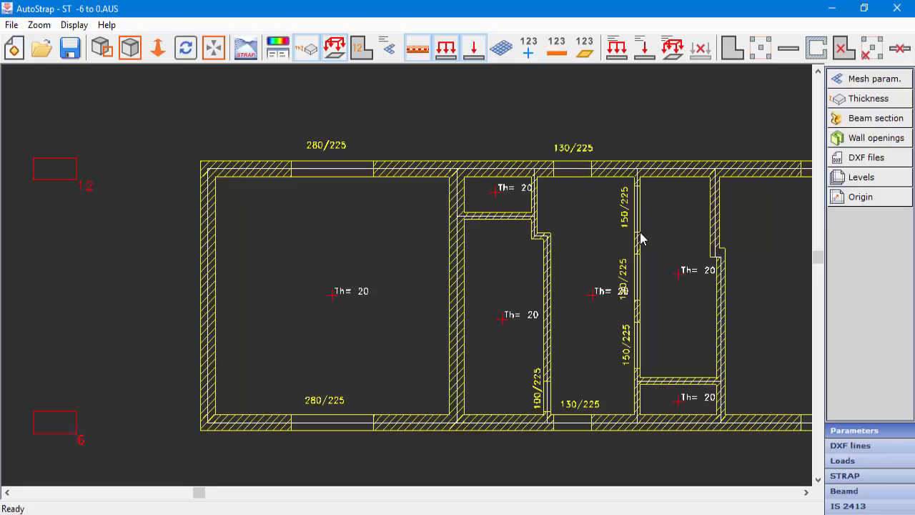
pyautogui.scroll(-5, 621, 189)
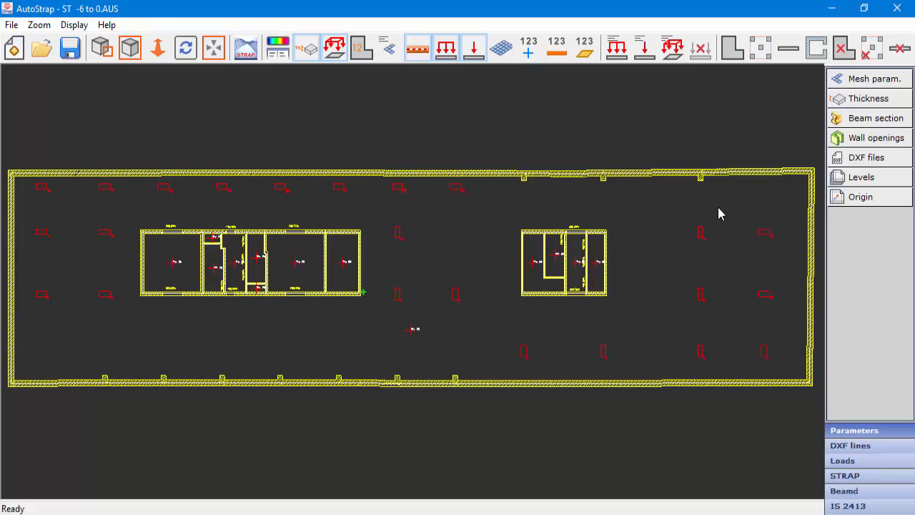
# Step: Open ST 1 to 4.dxf for import as an additional DXF file in the project
pyautogui.click(896, 162)
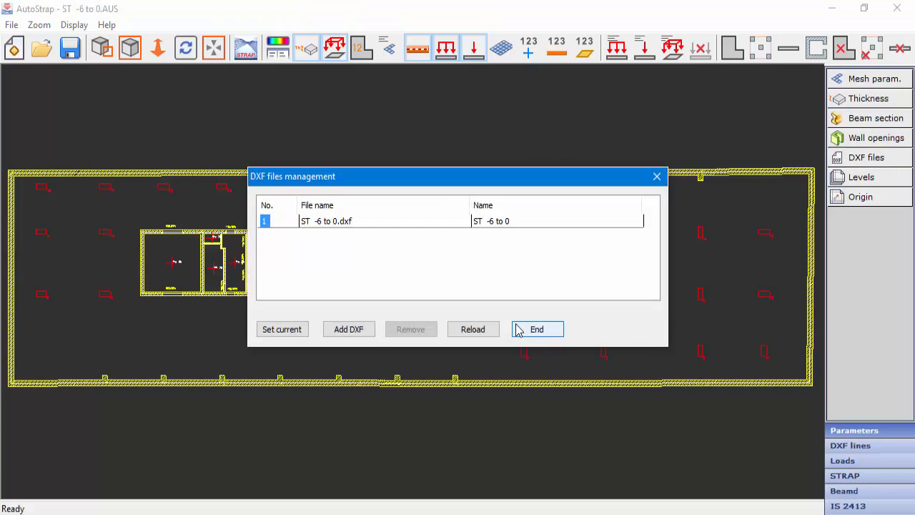
pyautogui.click(354, 334)
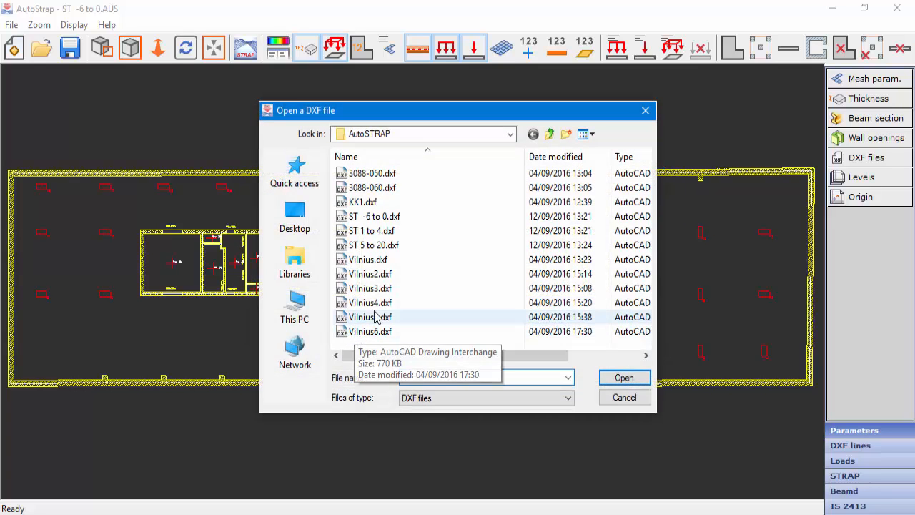
pyautogui.click(370, 236)
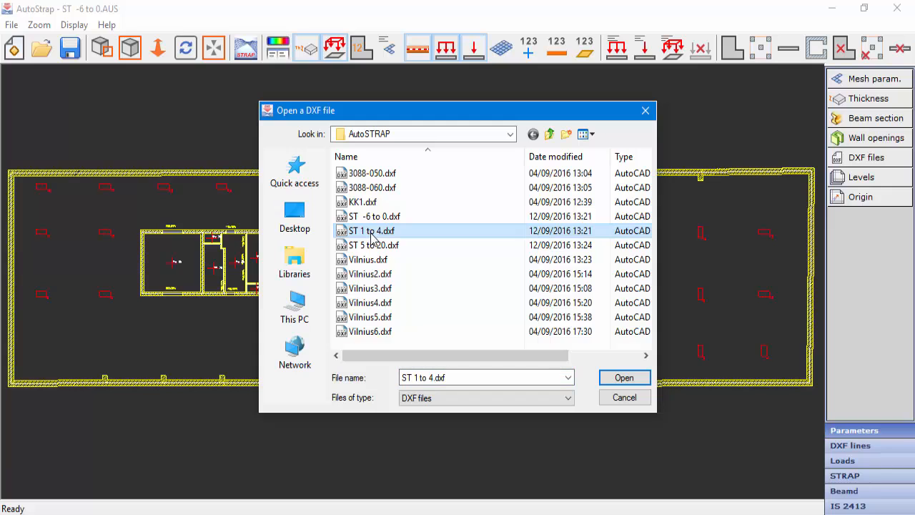
pyautogui.click(609, 379)
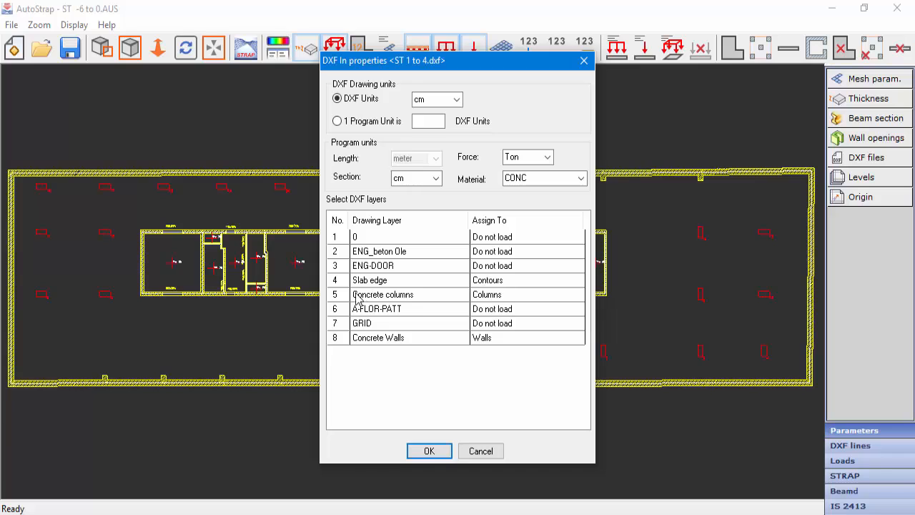
# Step: Import ST 1 to 4.dxf with its layer assignments, and add ST 5 to 20.dxf with Concrete beams loaded as Beams
pyautogui.click(431, 451)
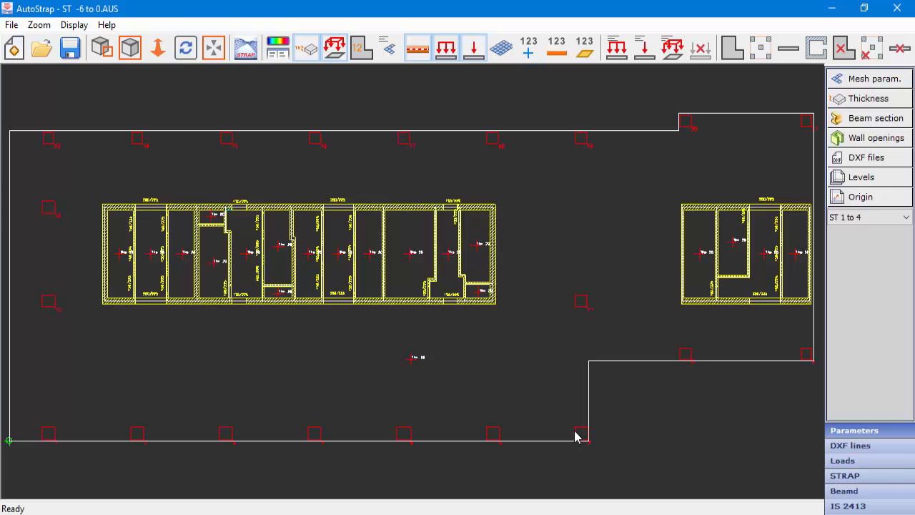
pyautogui.click(860, 163)
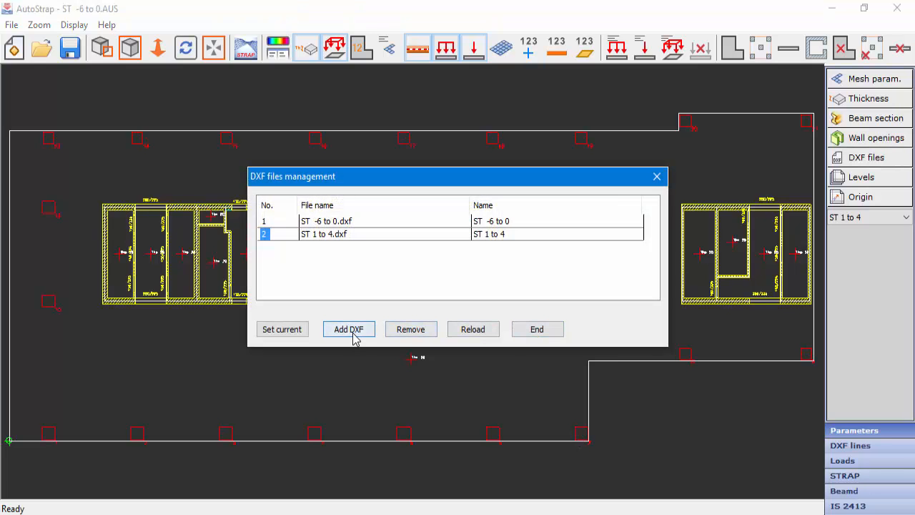
pyautogui.click(351, 332)
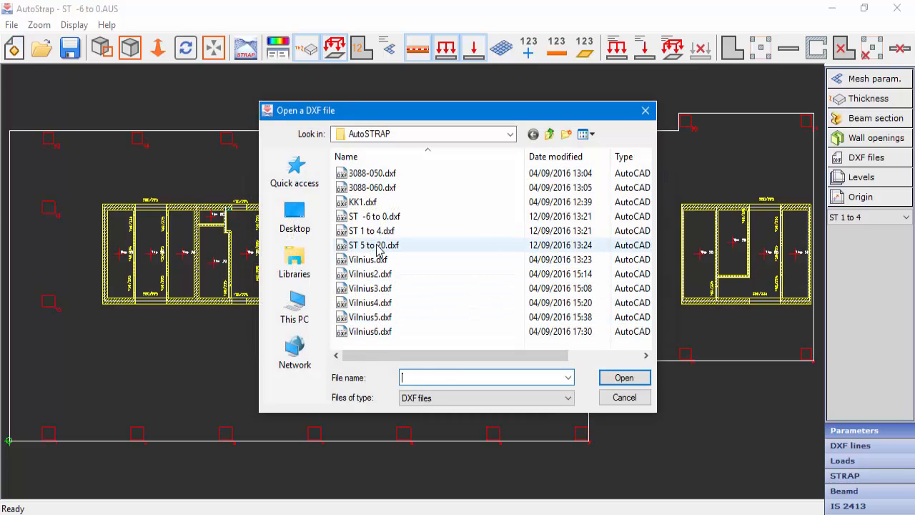
pyautogui.click(376, 246)
pyautogui.click(619, 382)
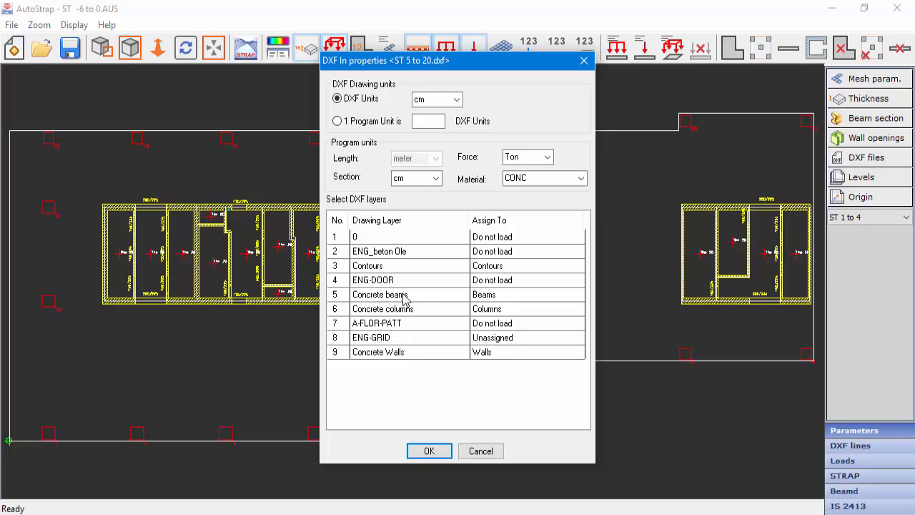
pyautogui.click(499, 299)
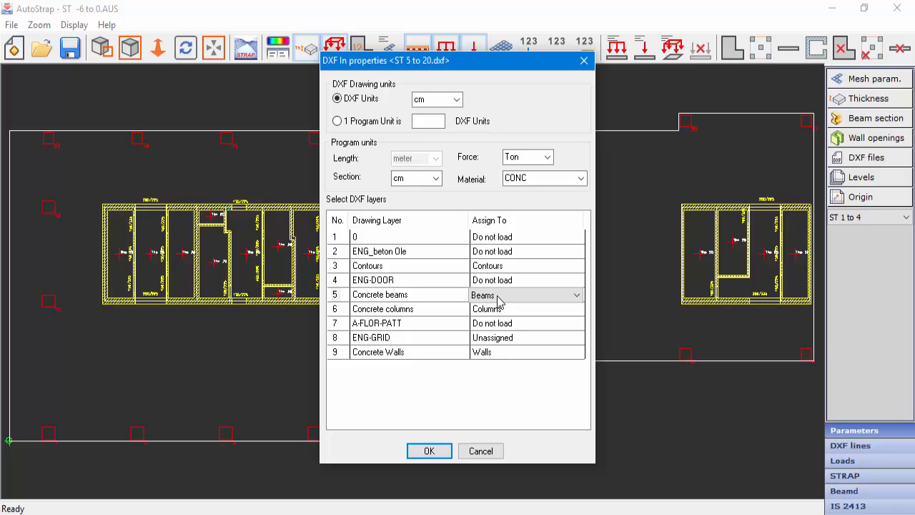
pyautogui.click(430, 451)
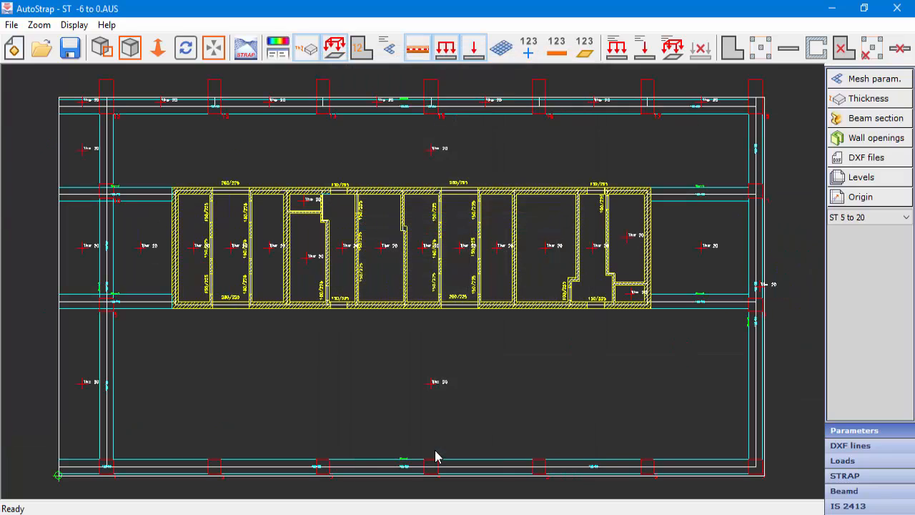
# Step: Make ST -6 to 0 the current drawing and preview its slab mesh, hiding the mesh again
pyautogui.click(866, 217)
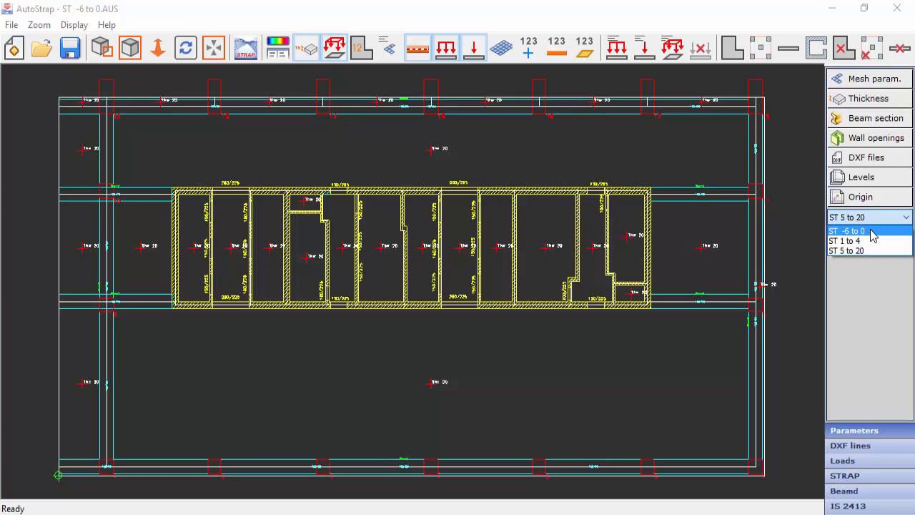
pyautogui.click(871, 232)
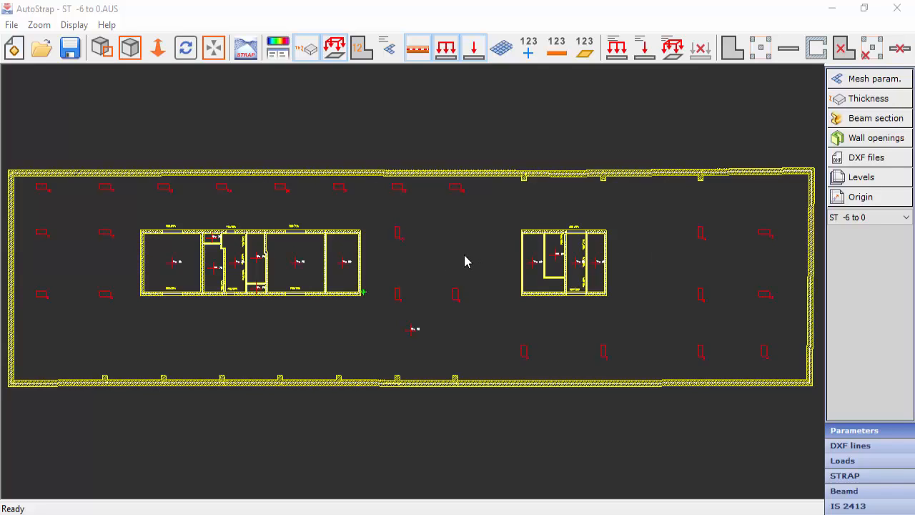
pyautogui.click(503, 50)
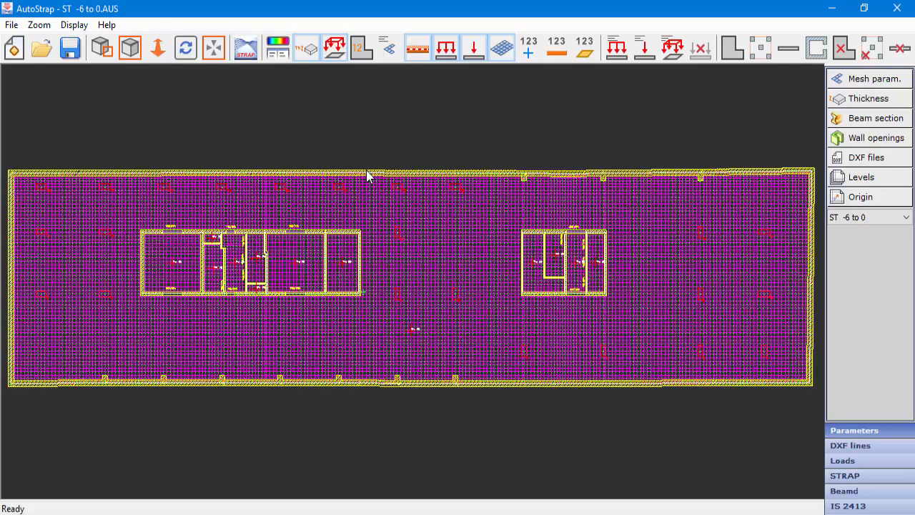
pyautogui.click(506, 54)
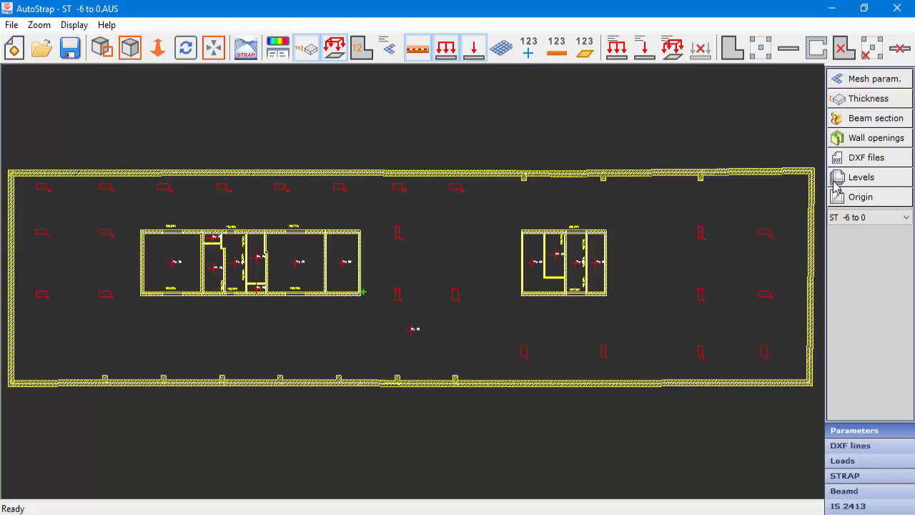
# Step: Add 26 model levels with a level height of 3.5
pyautogui.click(867, 179)
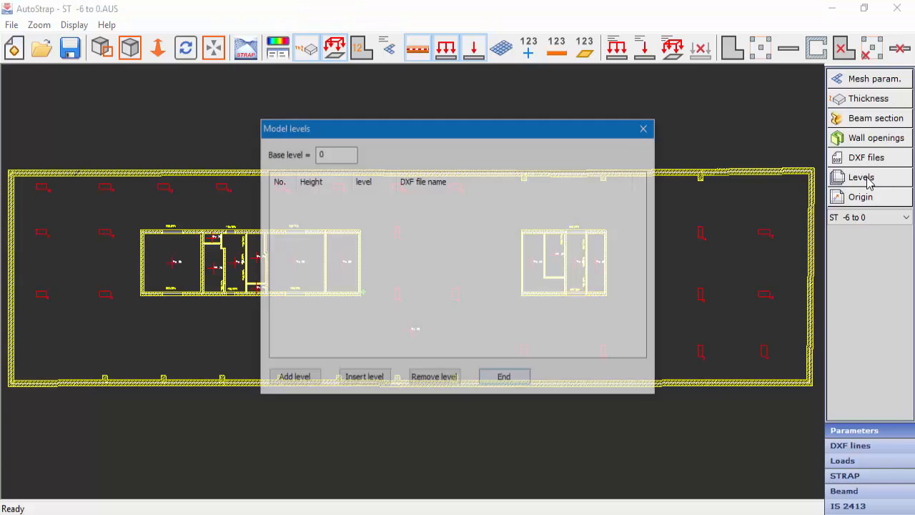
pyautogui.click(306, 384)
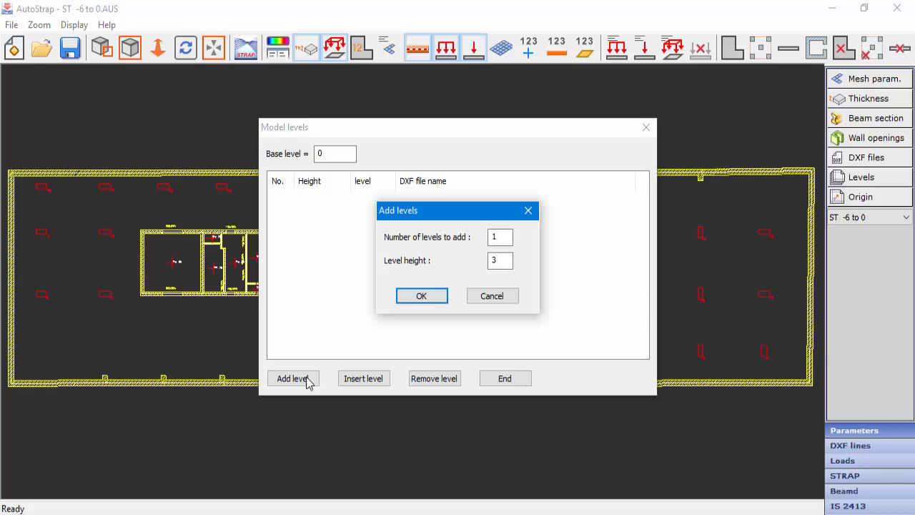
pyautogui.moveTo(507, 237); pyautogui.dragTo(486, 239)
pyautogui.doubleClick(492, 261)
pyautogui.press('BackSpace')
pyautogui.click(432, 298)
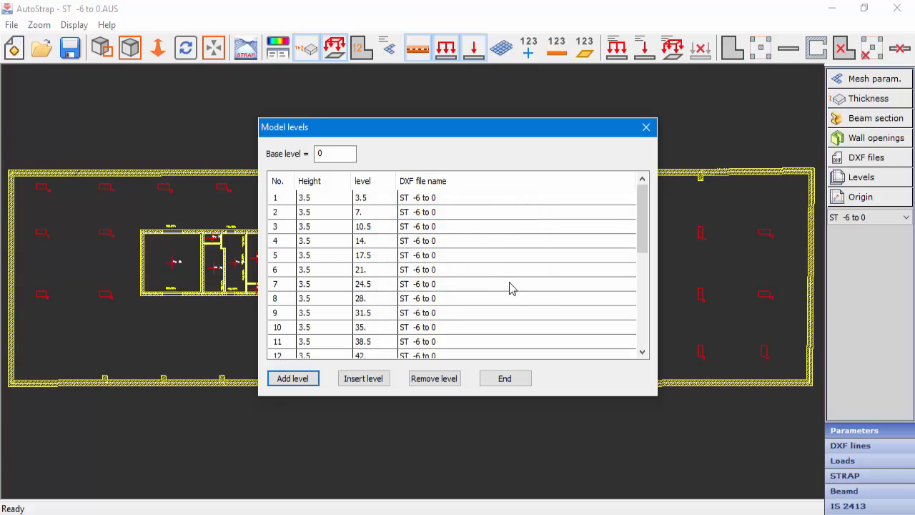
# Step: Set the base level of the model levels to -15
pyautogui.moveTo(650, 199)
pyautogui.mouseDown()
pyautogui.moveTo(641, 307)
pyautogui.moveTo(642, 207)
pyautogui.mouseUp()
pyautogui.click(320, 156)
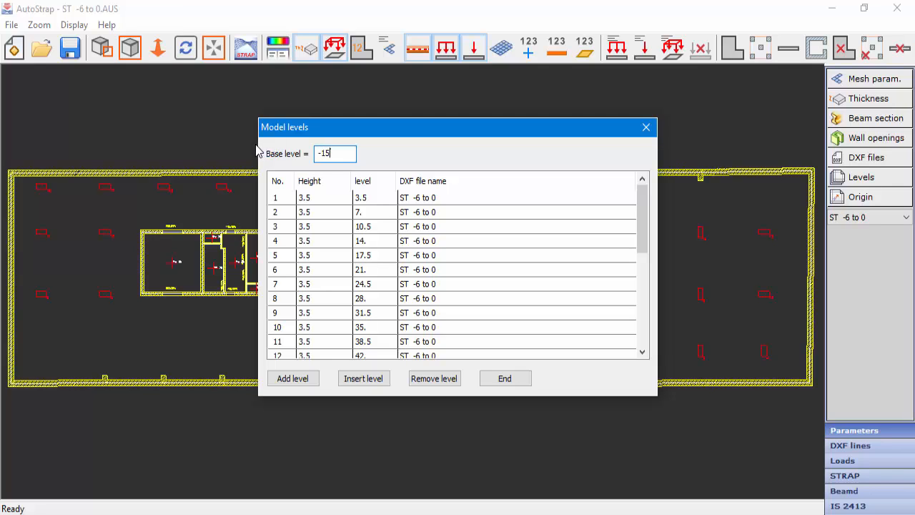
pyautogui.press('Tab')
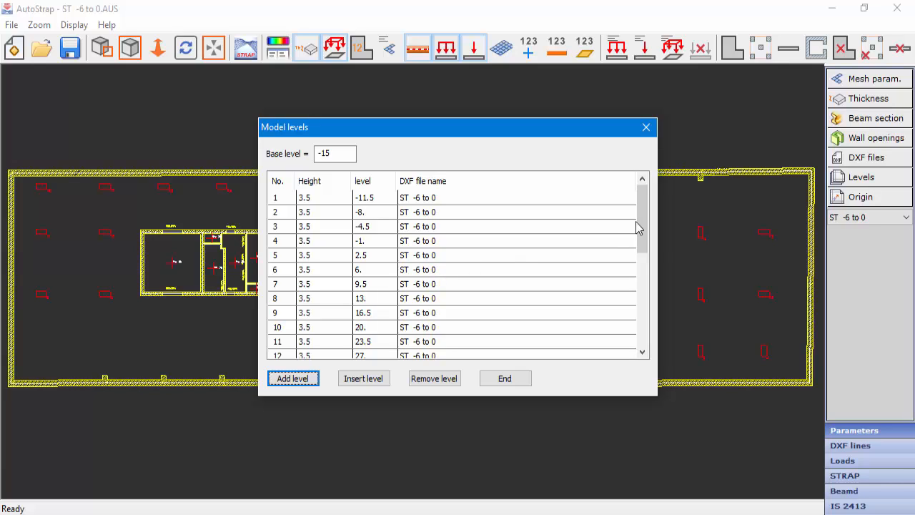
# Step: Assign the ST 1 to 4 drawing to model levels 7 through 10
pyautogui.moveTo(644, 201); pyautogui.dragTo(642, 226)
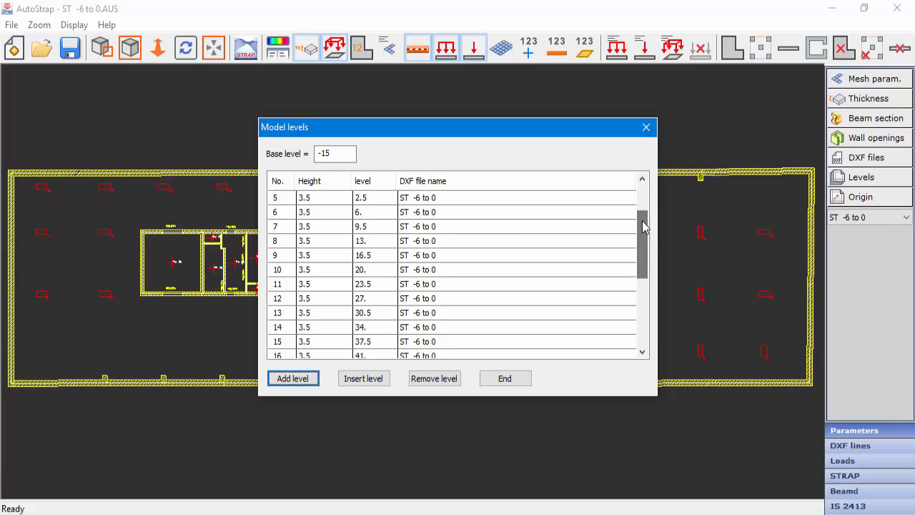
pyautogui.click(282, 228)
pyautogui.moveTo(284, 247); pyautogui.dragTo(280, 274)
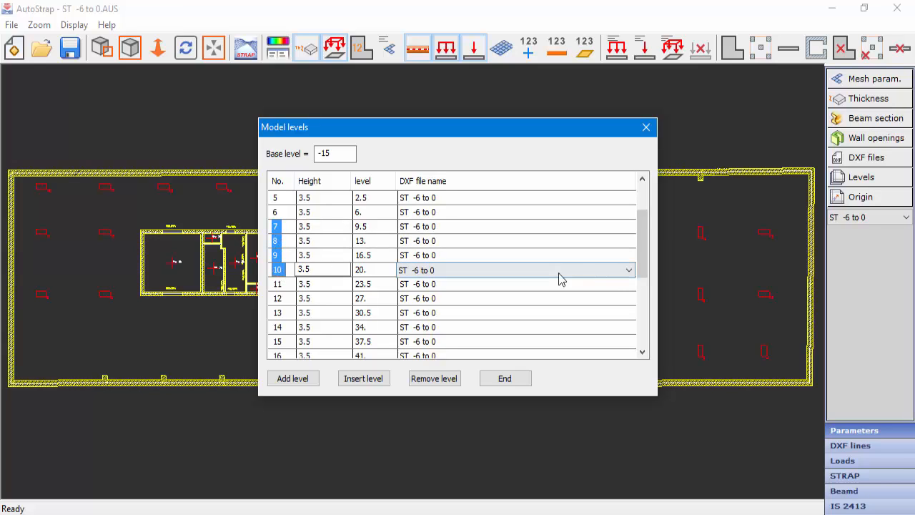
pyautogui.click(620, 273)
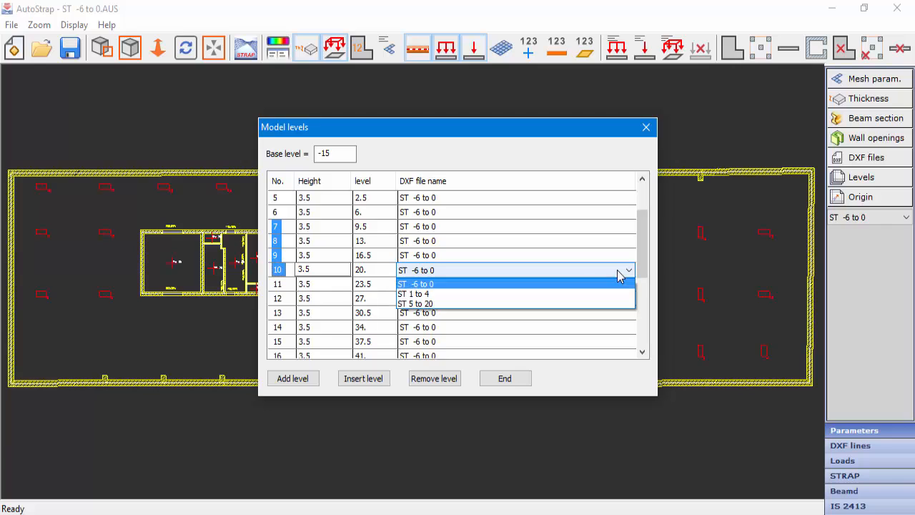
pyautogui.click(427, 295)
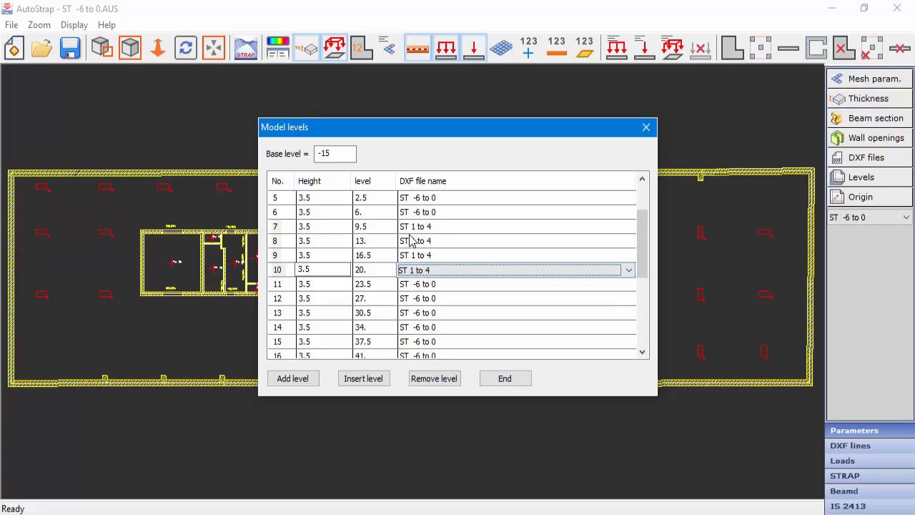
# Step: Assign the ST 5 to 20 drawing to model levels 11 through 26
pyautogui.moveTo(646, 229); pyautogui.dragTo(648, 252)
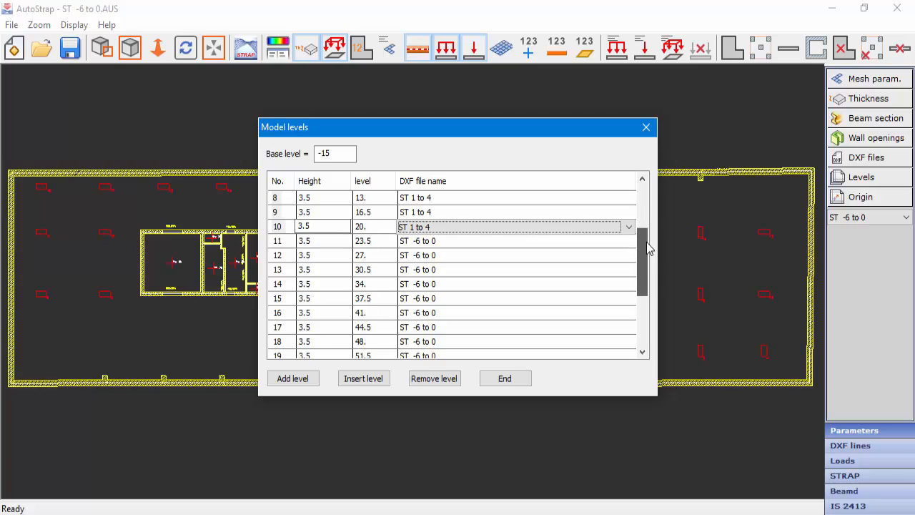
pyautogui.click(278, 242)
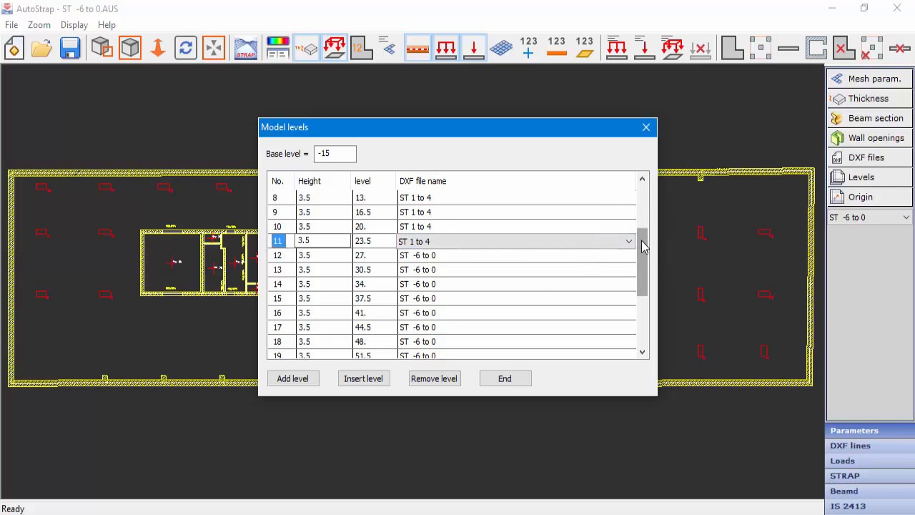
pyautogui.moveTo(643, 242); pyautogui.dragTo(639, 306)
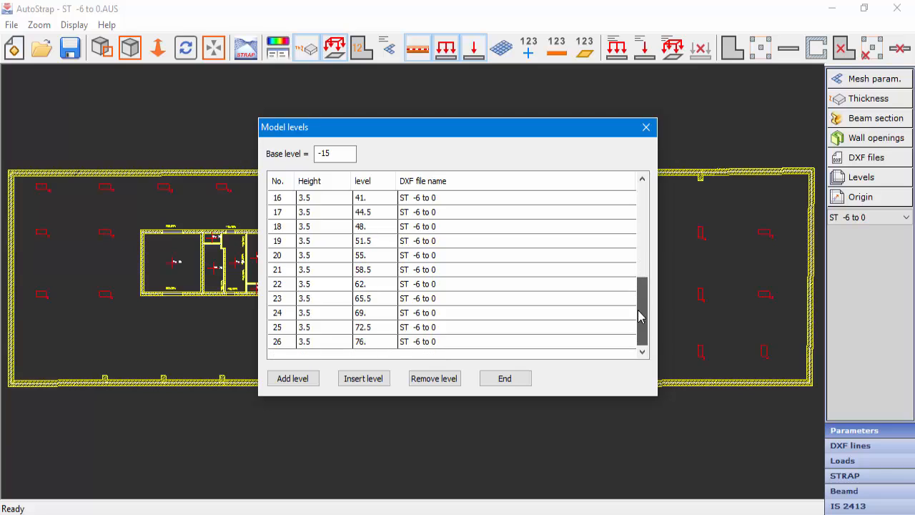
pyautogui.keyDown('shift'); pyautogui.click(278, 342); pyautogui.keyUp('shift')
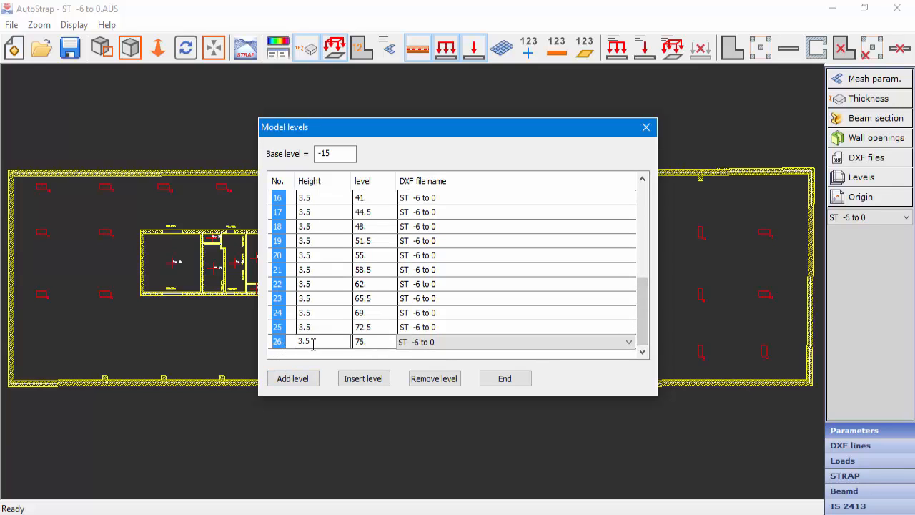
pyautogui.click(419, 343)
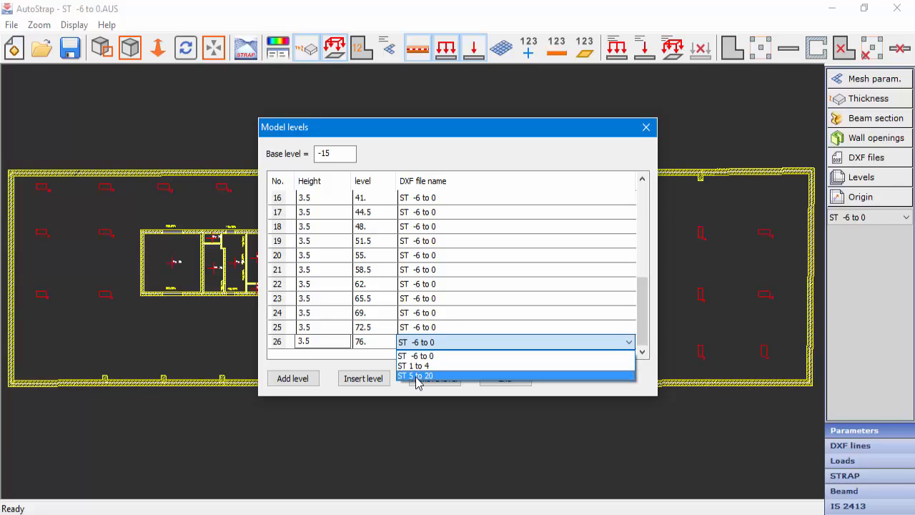
pyautogui.click(417, 376)
# Step: Set the height of level 7 to 6 and finish the model levels definition
pyautogui.moveTo(641, 310); pyautogui.dragTo(640, 179)
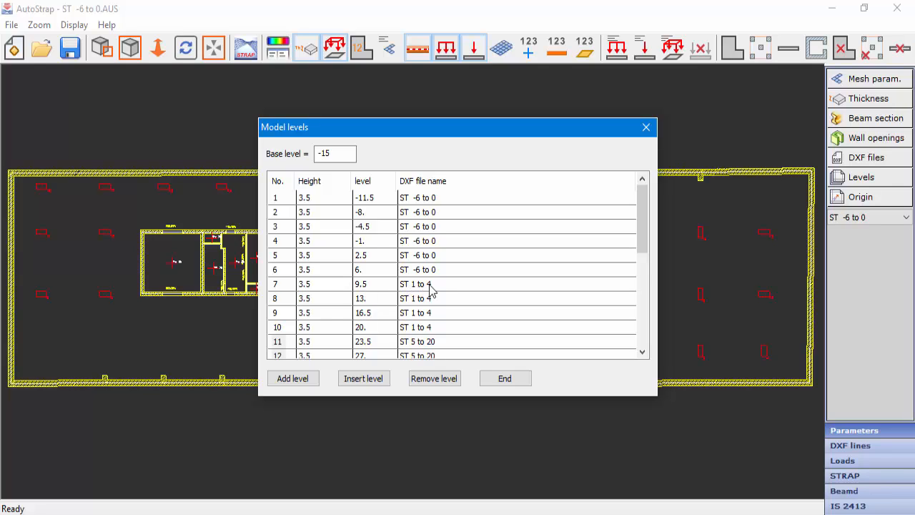
pyautogui.click(312, 283)
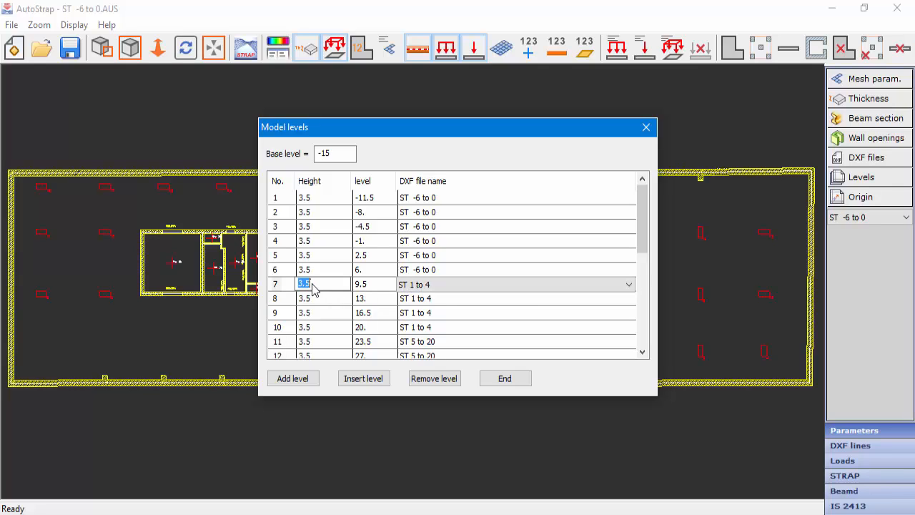
pyautogui.write('6')
pyautogui.press('Return')
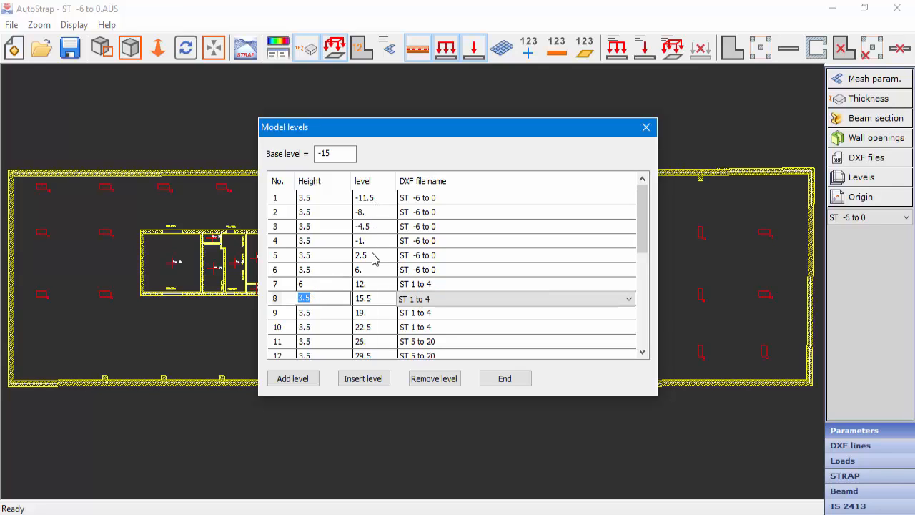
pyautogui.click(506, 379)
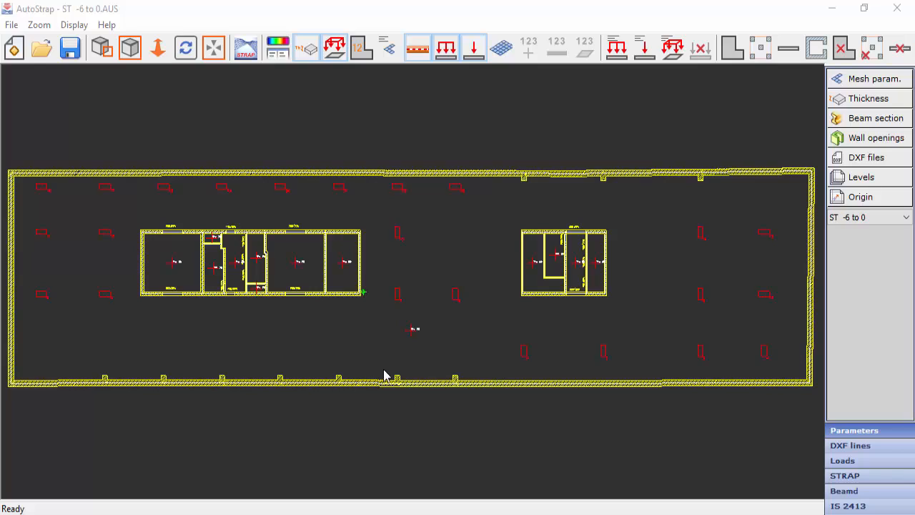
# Step: Define the ST -6 to 0 origin by any line end at the left core's lower-left outer wall corner, and check its placement
pyautogui.click(879, 199)
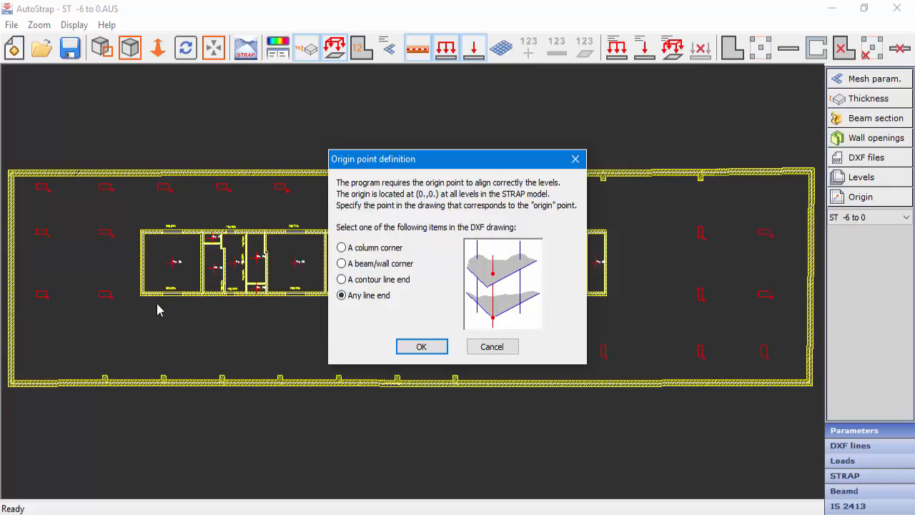
pyautogui.click(422, 349)
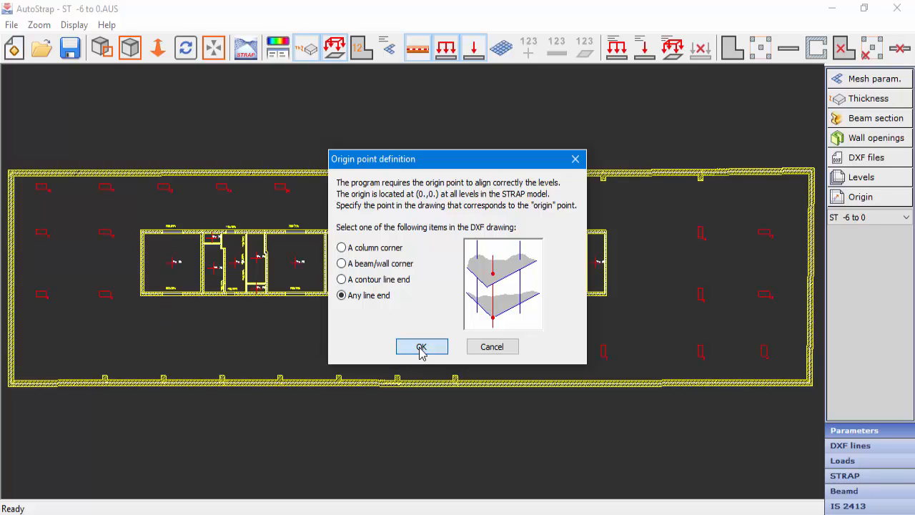
pyautogui.click(141, 296)
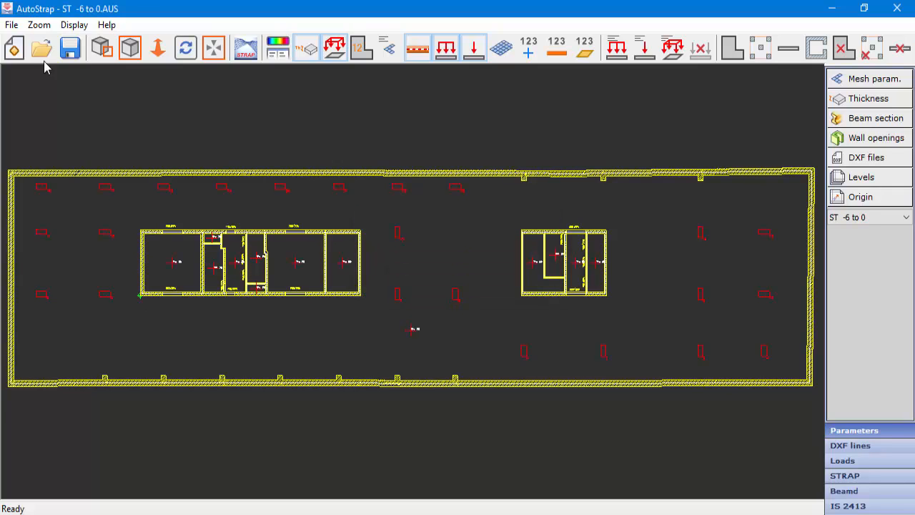
pyautogui.click(102, 48)
pyautogui.click(109, 266)
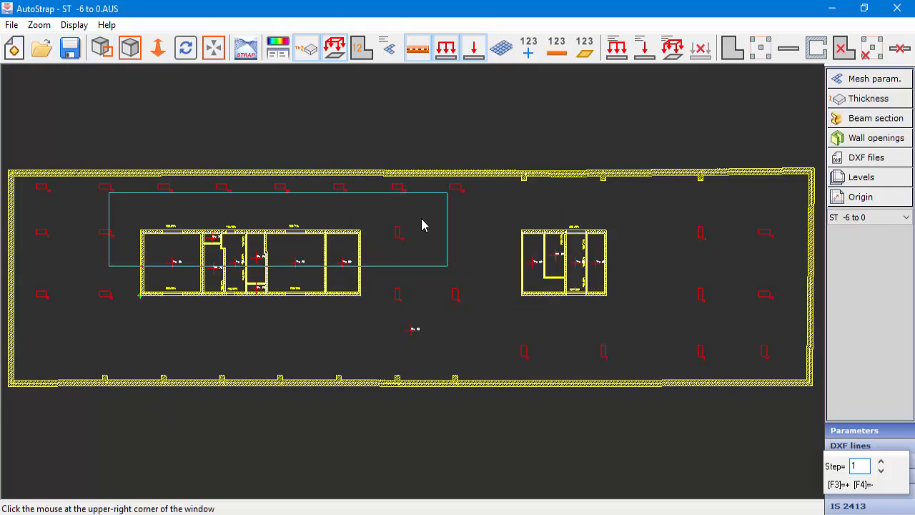
pyautogui.click(189, 344)
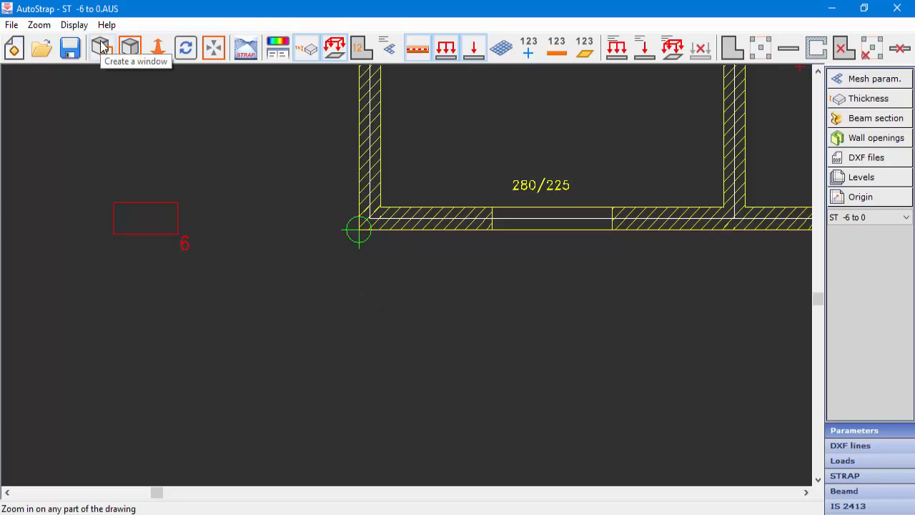
pyautogui.click(130, 48)
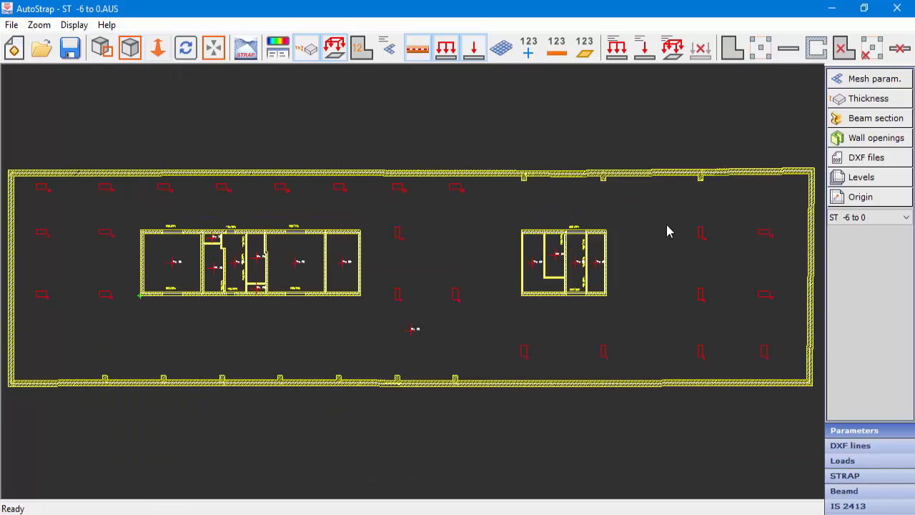
# Step: Define the ST 1 to 4 origin by any line end at the left core's lower-left outer wall corner
pyautogui.click(866, 218)
pyautogui.click(868, 241)
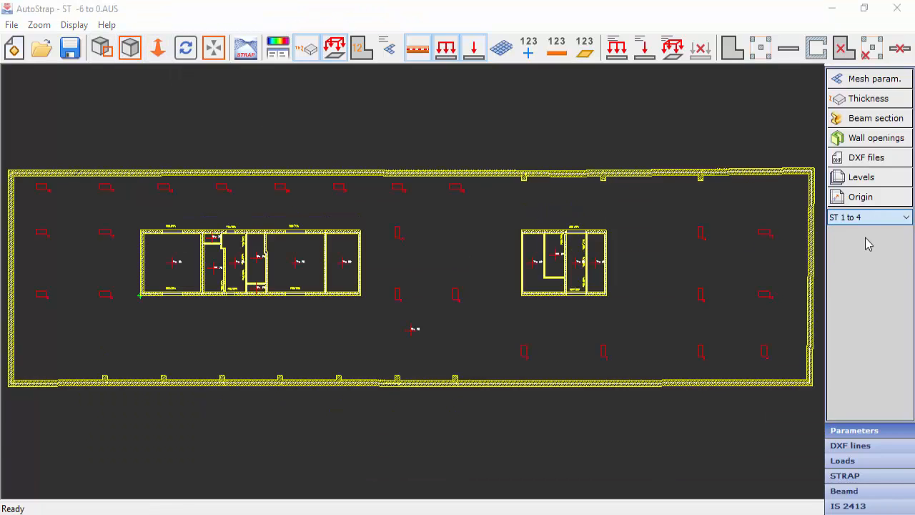
pyautogui.click(871, 200)
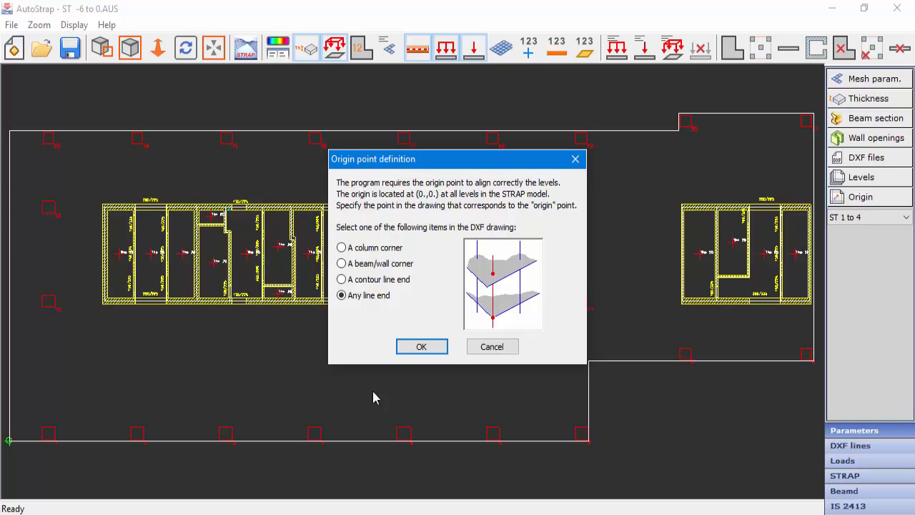
pyautogui.click(424, 347)
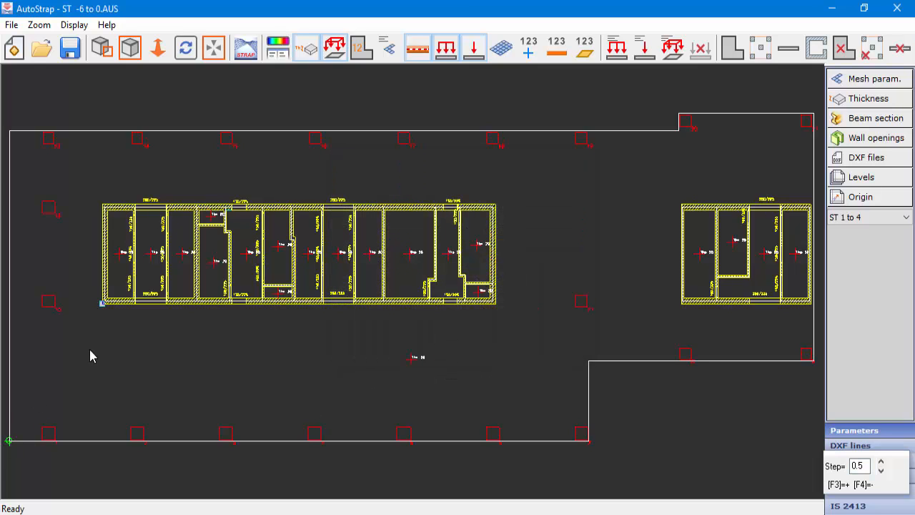
pyautogui.click(101, 304)
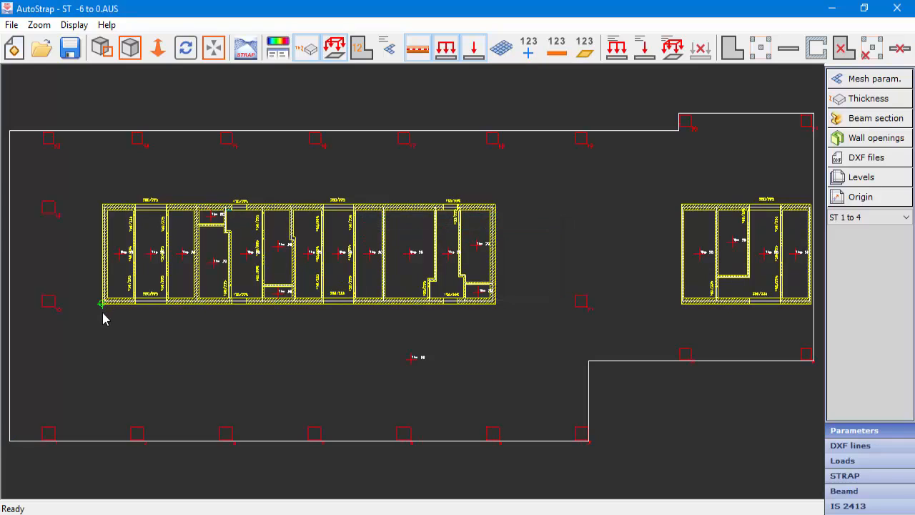
# Step: Define the ST 5 to 20 origin by any line end at the core's lower-left outer wall corner
pyautogui.click(873, 218)
pyautogui.click(876, 219)
pyautogui.click(840, 249)
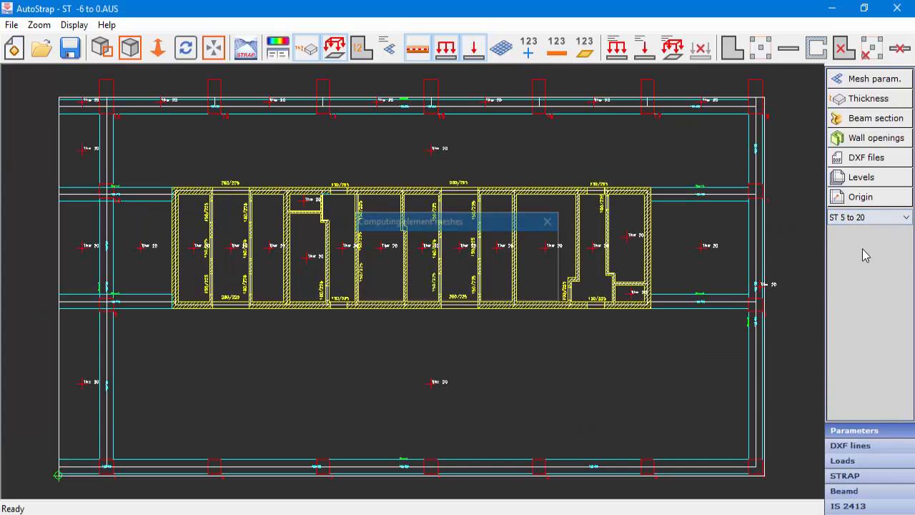
pyautogui.click(867, 201)
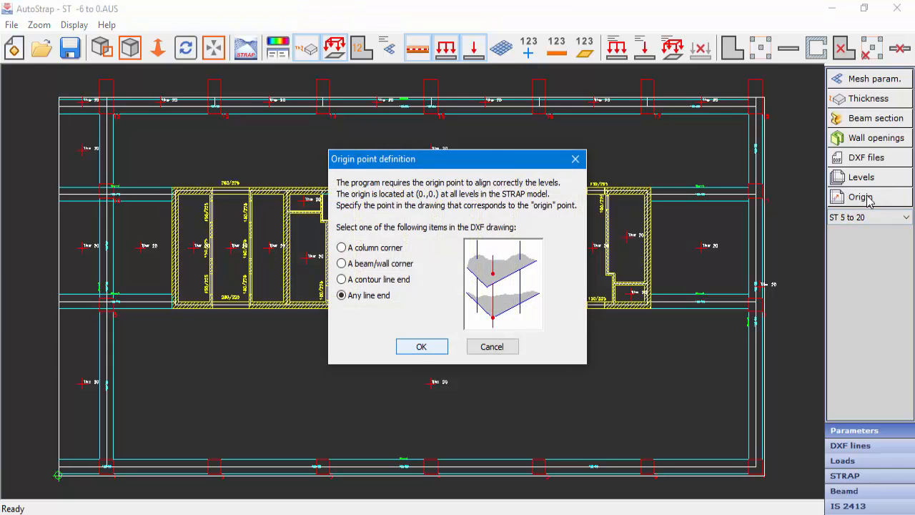
pyautogui.click(422, 347)
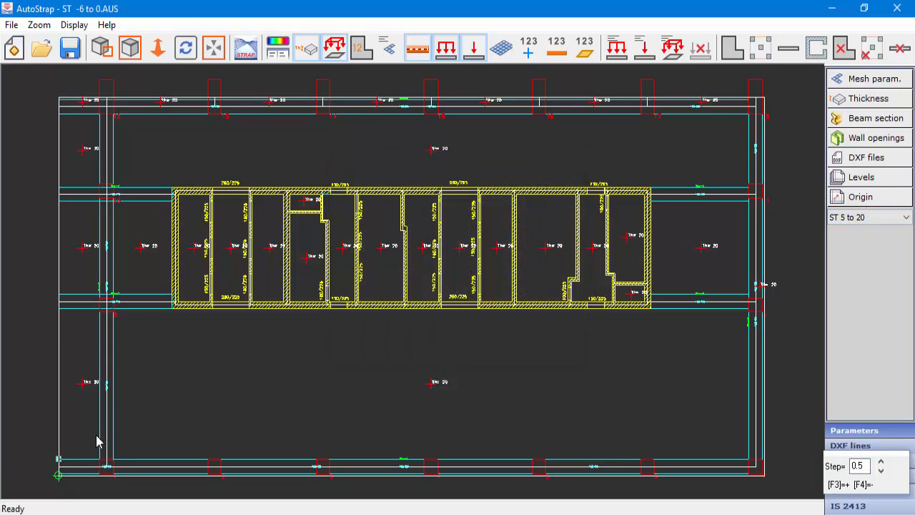
pyautogui.click(171, 312)
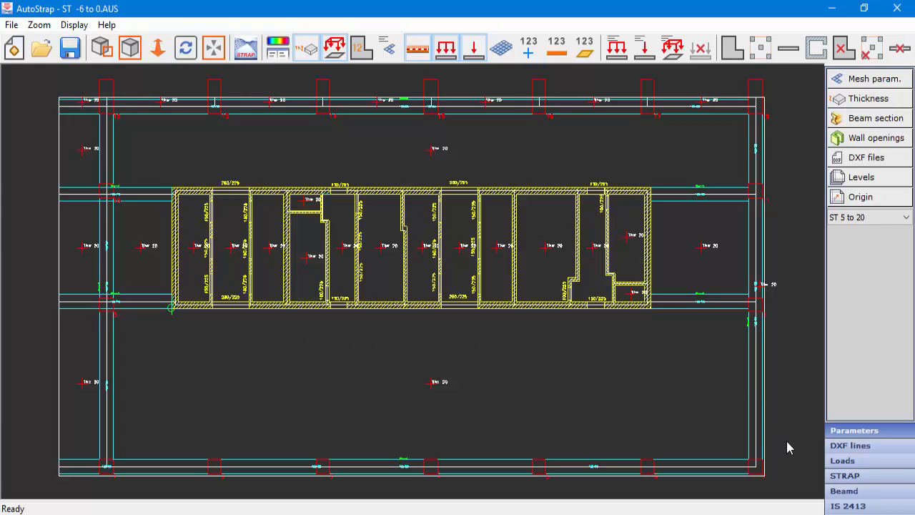
# Step: Create a STRAP model named Demo1 in the project folder D:\Demo-models
pyautogui.click(869, 476)
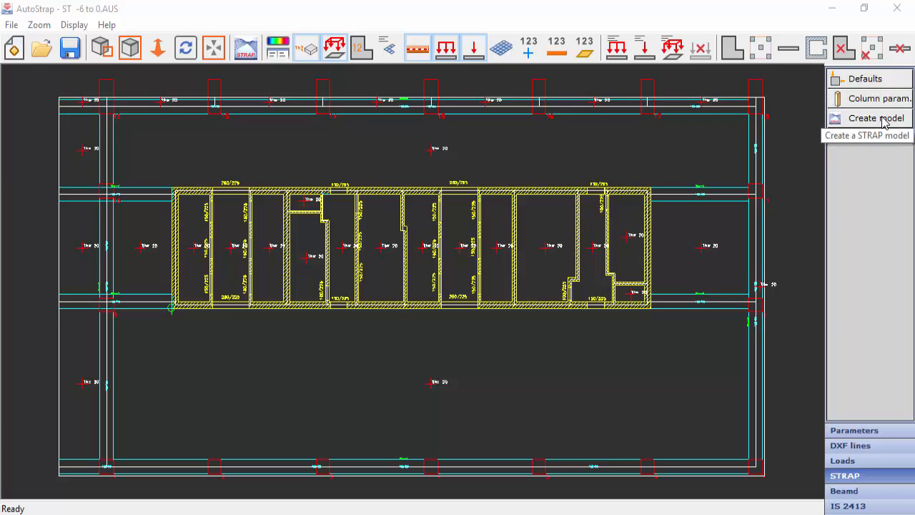
pyautogui.click(884, 120)
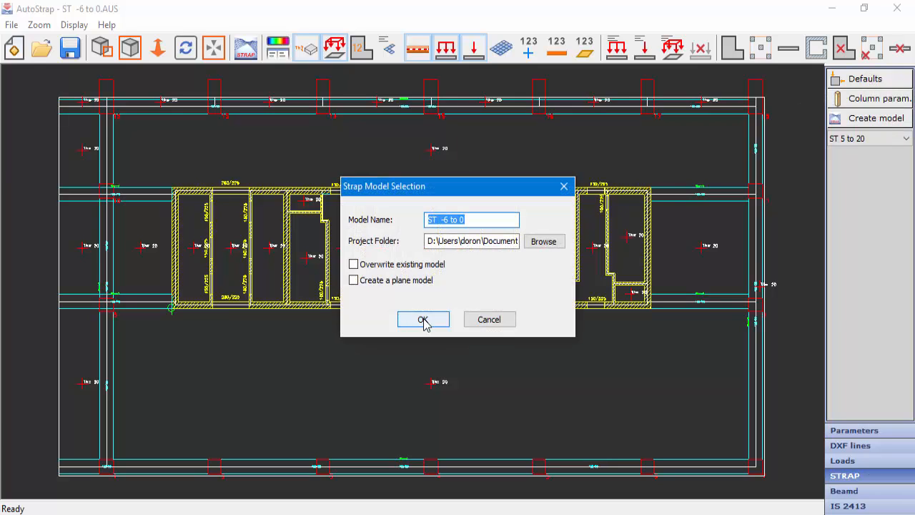
pyautogui.write('Demo1')
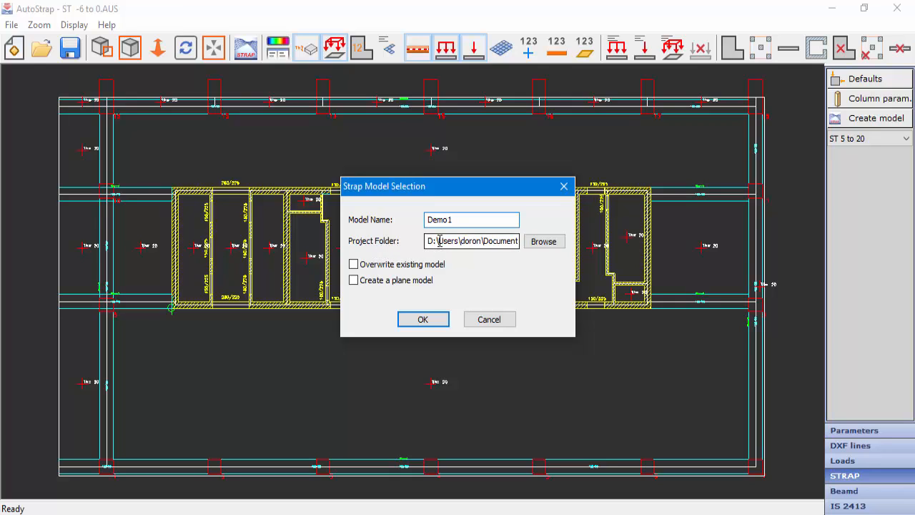
pyautogui.moveTo(440, 241); pyautogui.dragTo(530, 242)
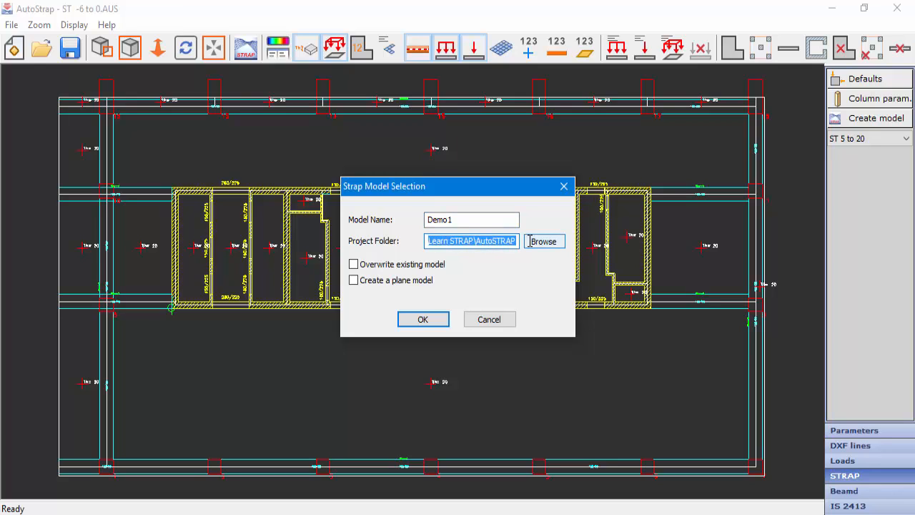
pyautogui.write('D:\\Demo-models')
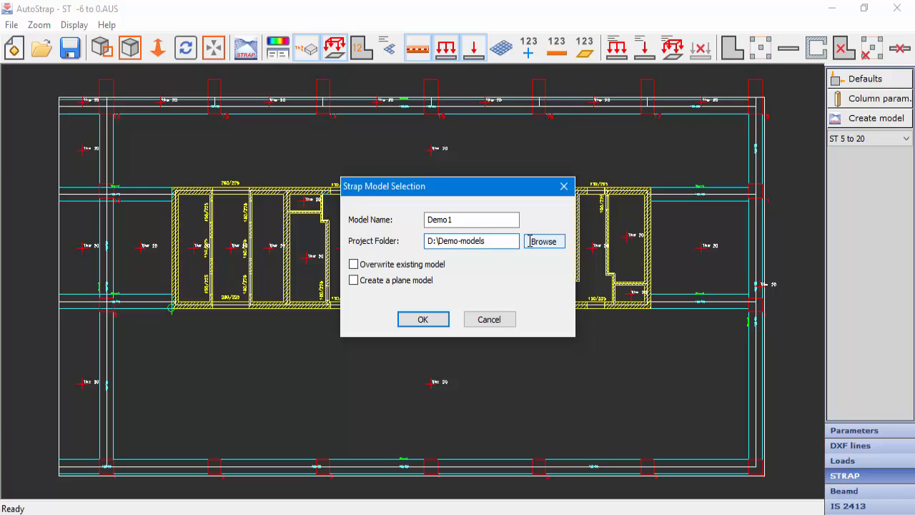
pyautogui.click(426, 320)
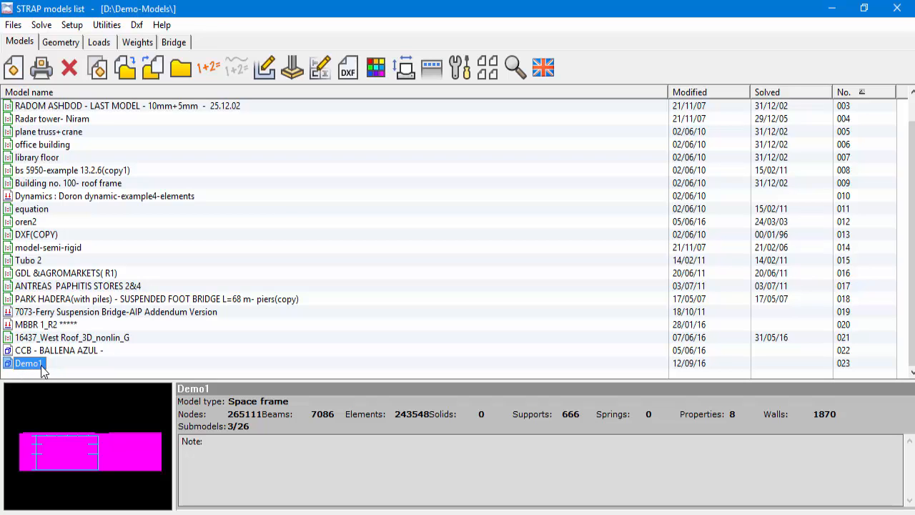
# Step: Open the geometry of Demo1 in STRAP and inspect the building in isometric and solid rendered views
pyautogui.click(63, 44)
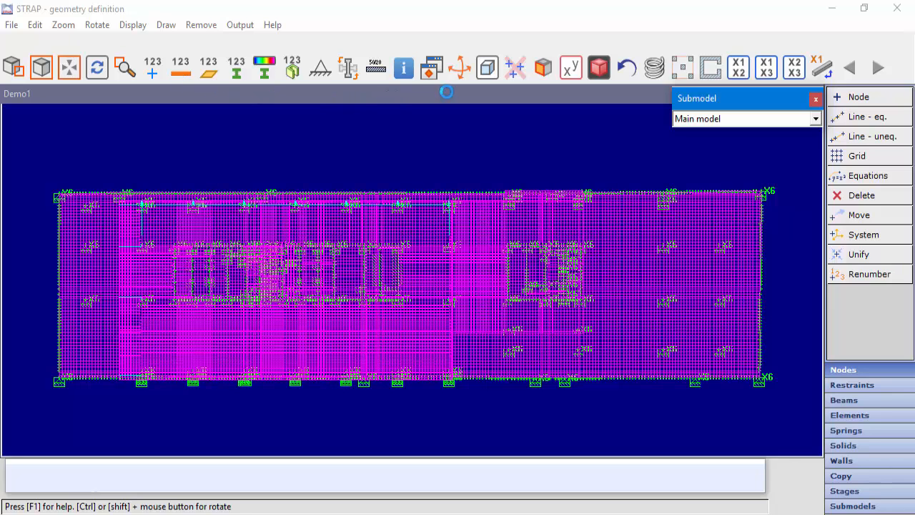
pyautogui.click(486, 72)
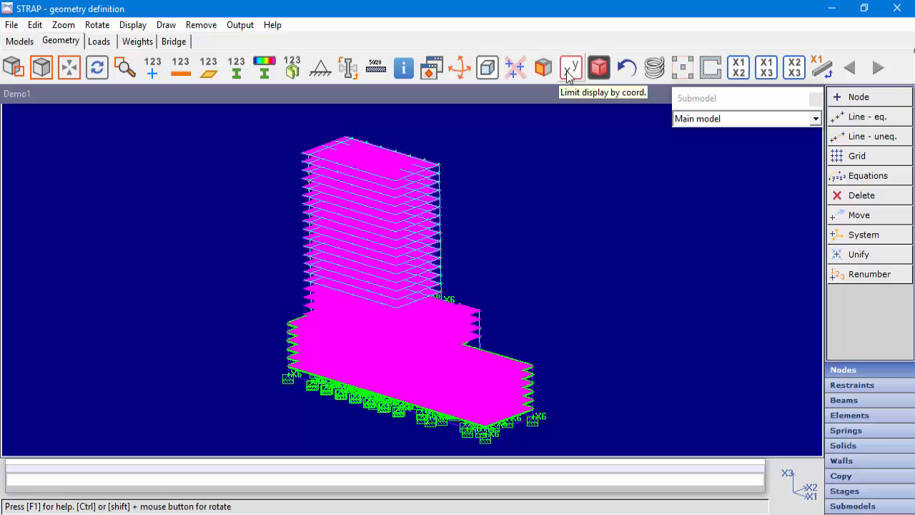
pyautogui.click(600, 65)
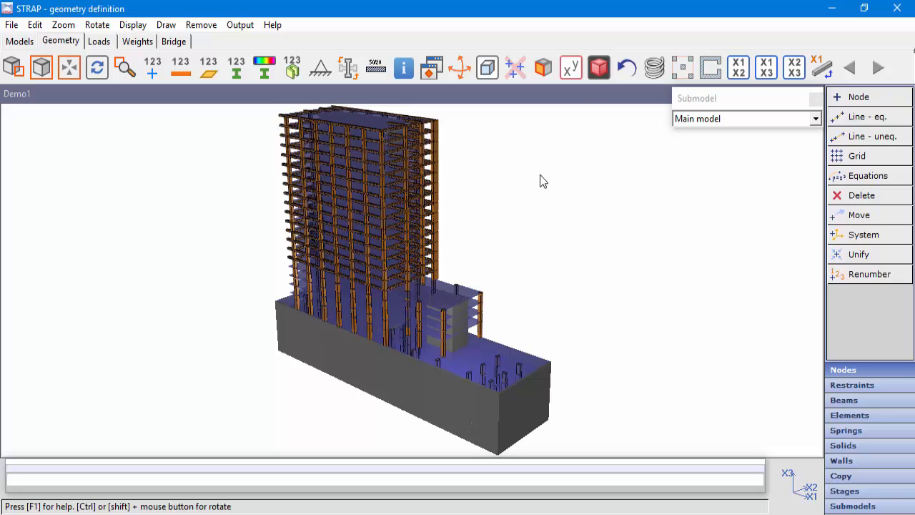
pyautogui.click(600, 68)
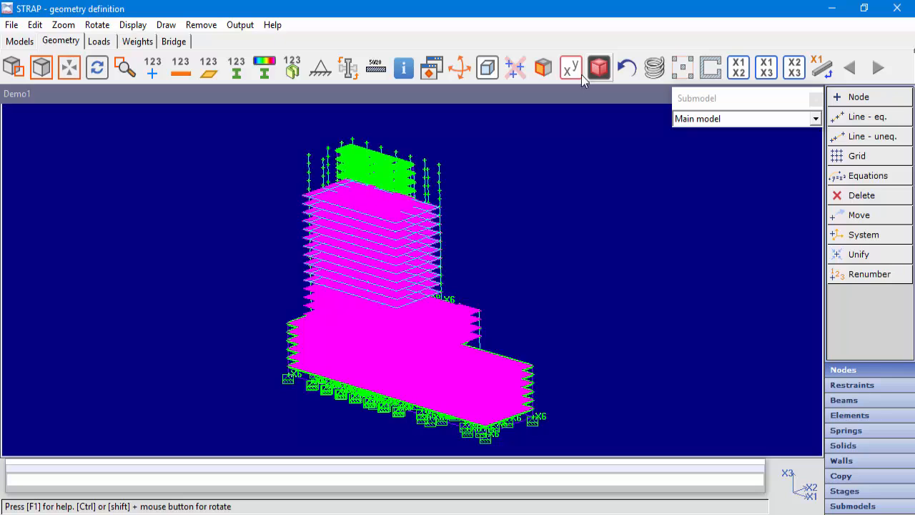
# Step: Switch back to AutoStrap and display the element mesh on the ST 5 to 20 drawing
pyautogui.moveTo(370, 514)
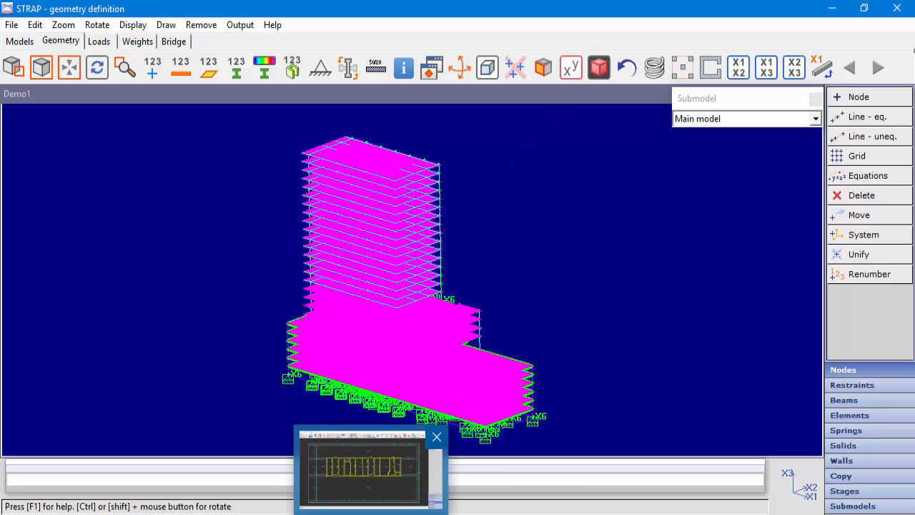
pyautogui.click(363, 468)
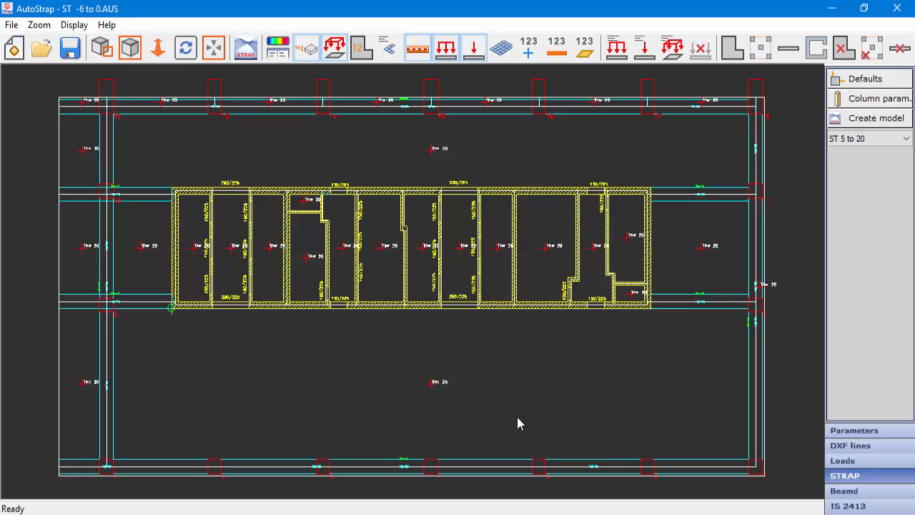
pyautogui.click(855, 432)
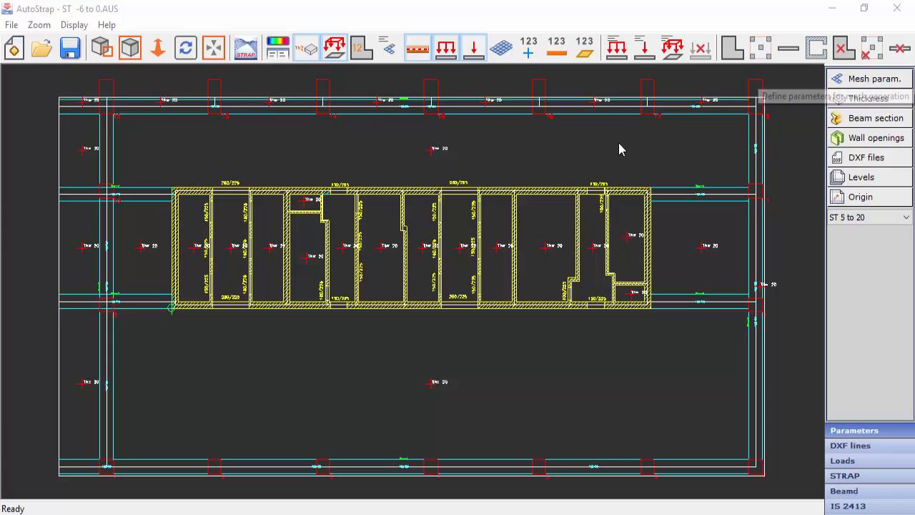
pyautogui.click(502, 50)
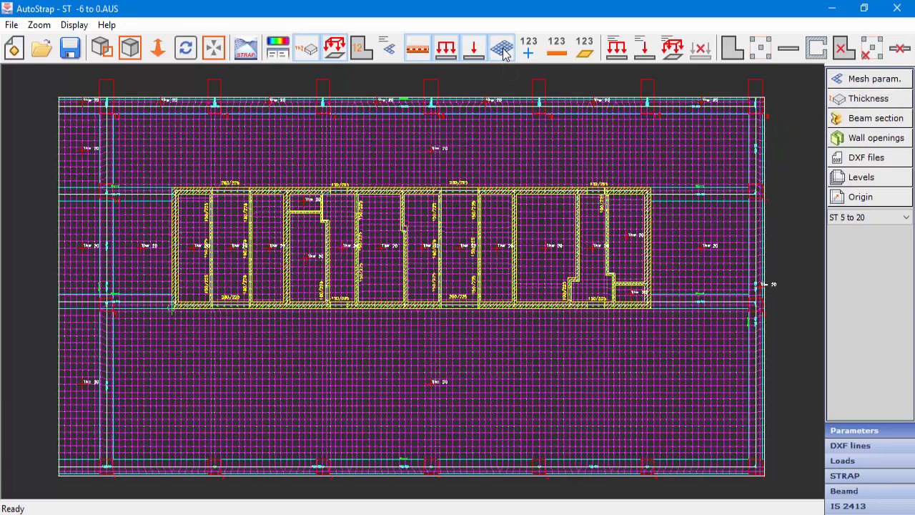
pyautogui.click(870, 80)
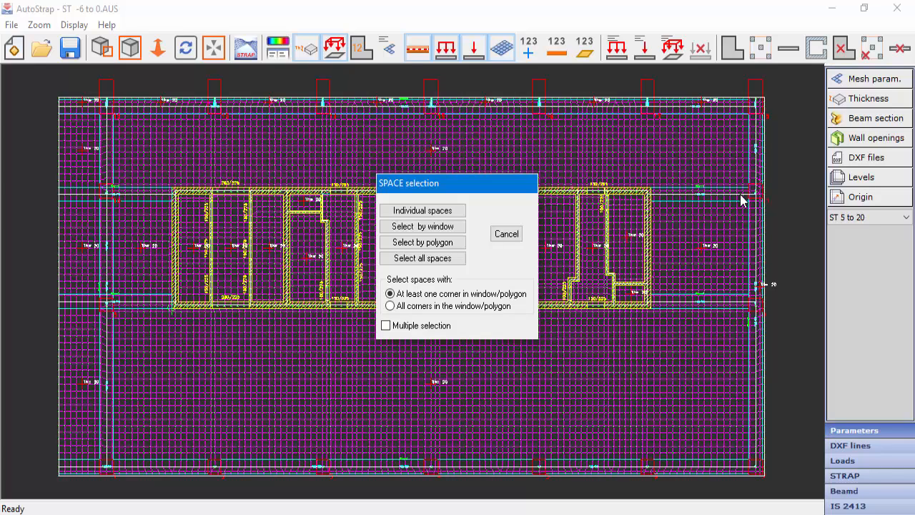
pyautogui.click(509, 236)
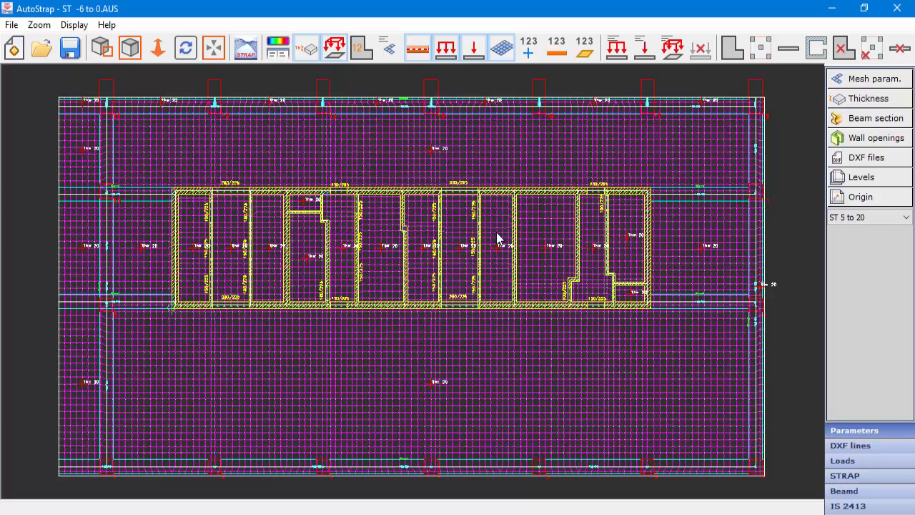
# Step: Display the space numbers on the ST 5 to 20 drawing and inspect them around the core's left end
pyautogui.click(101, 47)
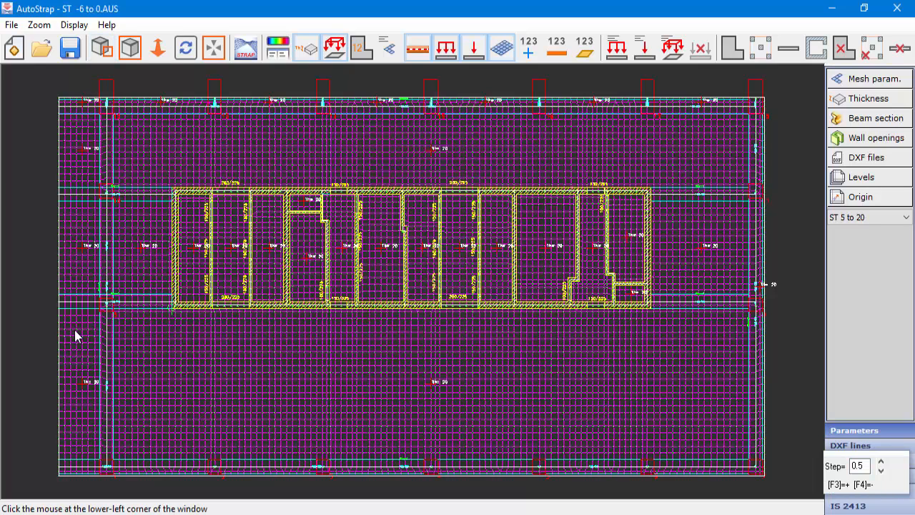
pyautogui.click(35, 163)
pyautogui.click(263, 333)
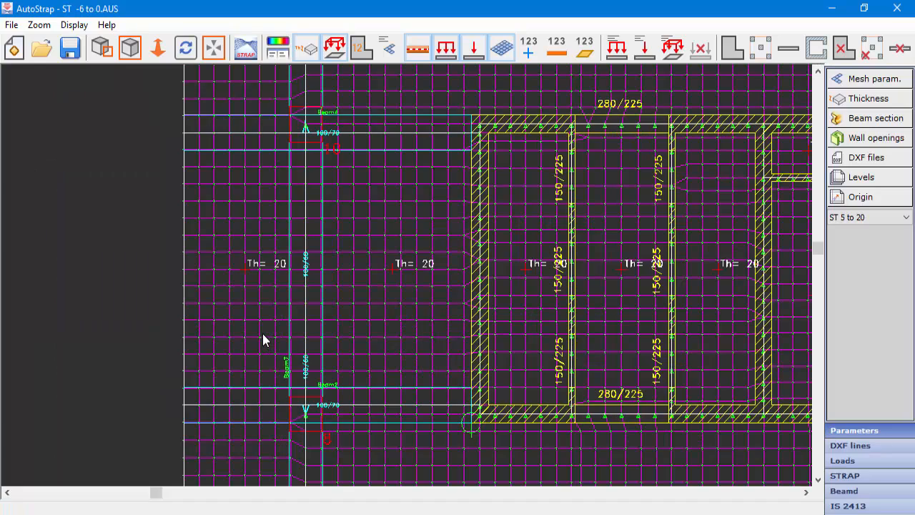
pyautogui.click(74, 25)
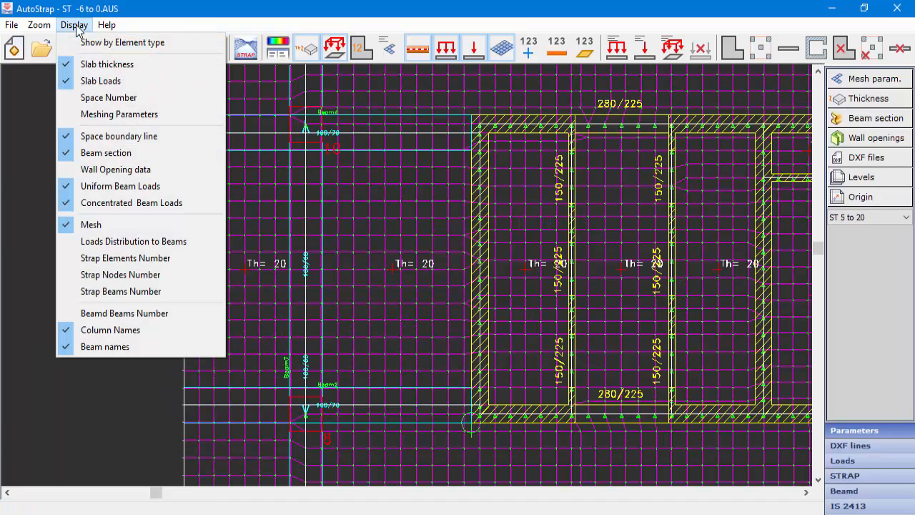
pyautogui.click(93, 98)
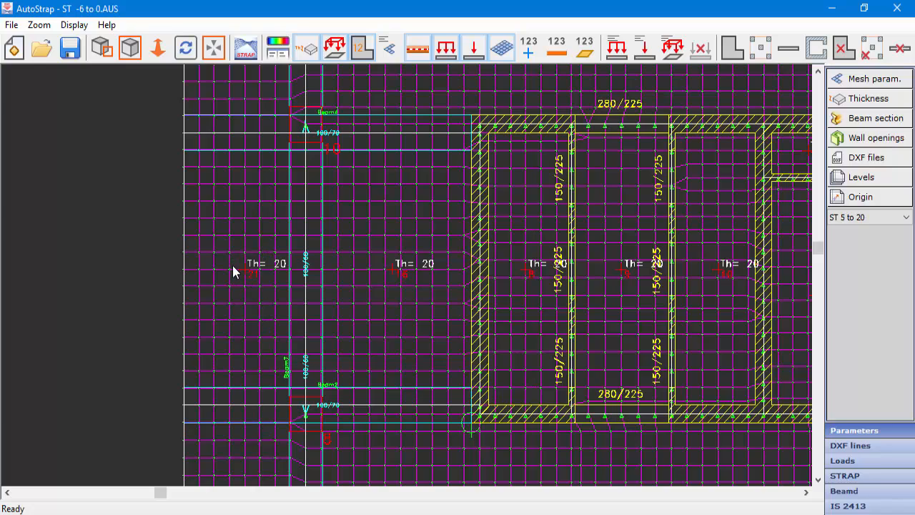
pyautogui.moveTo(521, 308); pyautogui.dragTo(316, 311, button='middle')
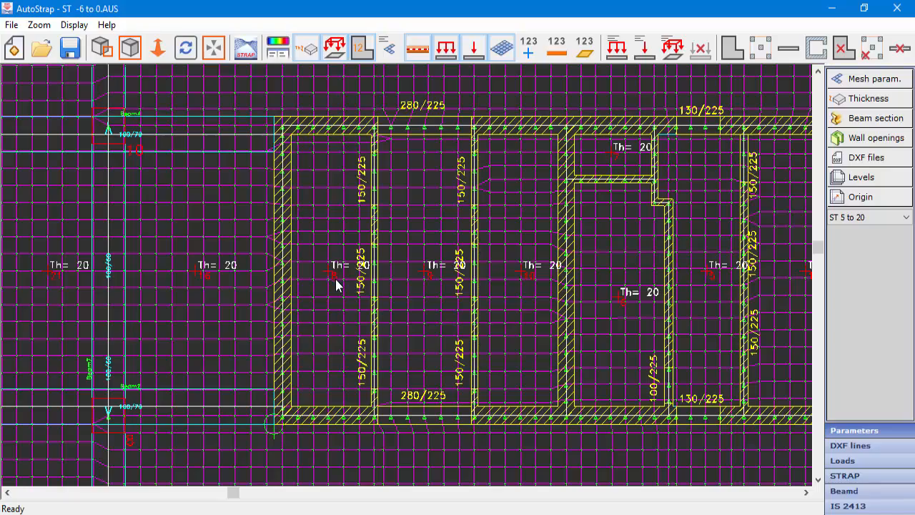
pyautogui.scroll(-2, 331, 369)
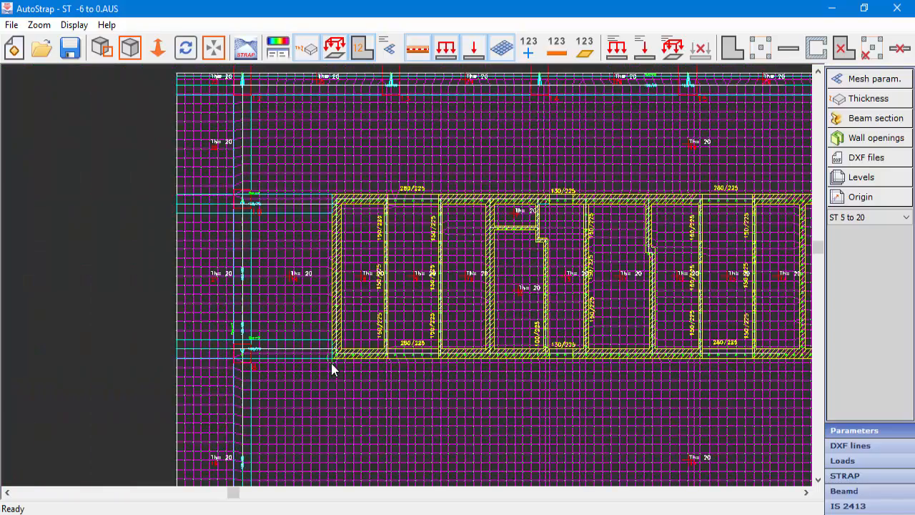
pyautogui.scroll(-1, 442, 330)
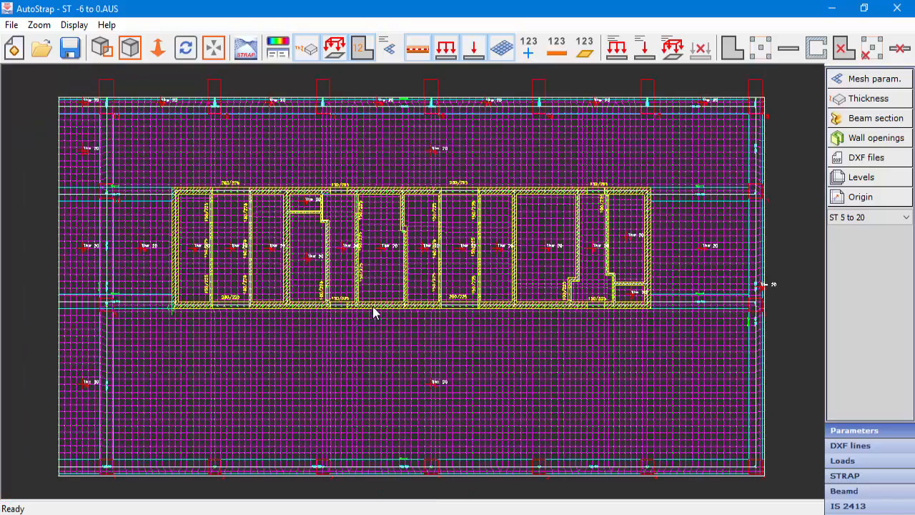
# Step: Review the meshing properties for all spaces, including the element sizes, and close them without changes
pyautogui.click(889, 81)
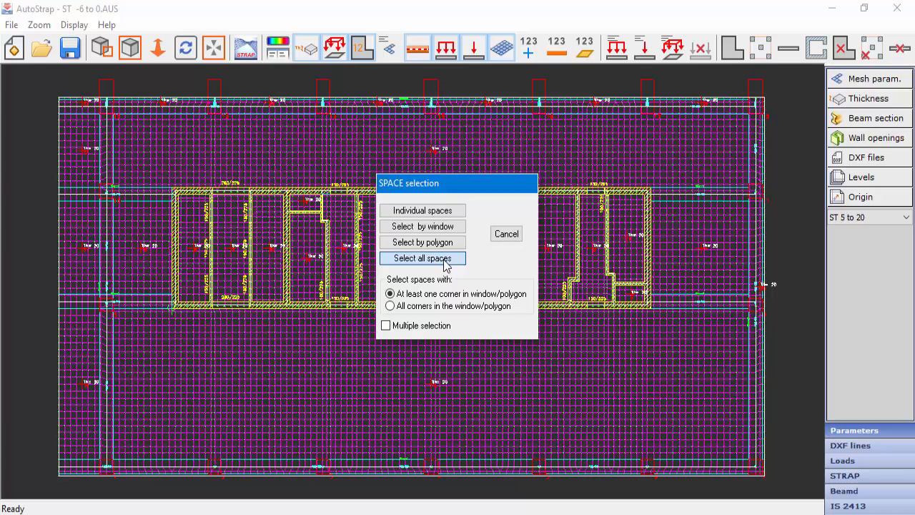
pyautogui.click(447, 260)
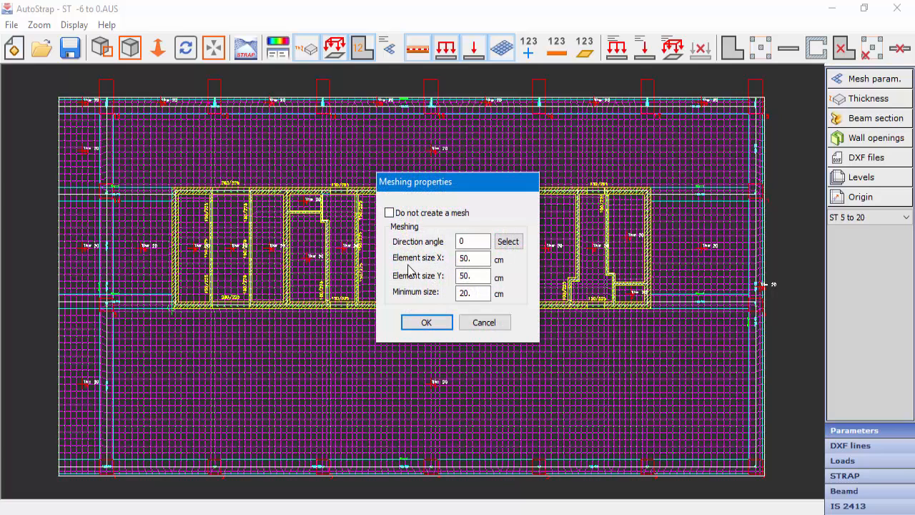
pyautogui.click(469, 262)
pyautogui.click(483, 323)
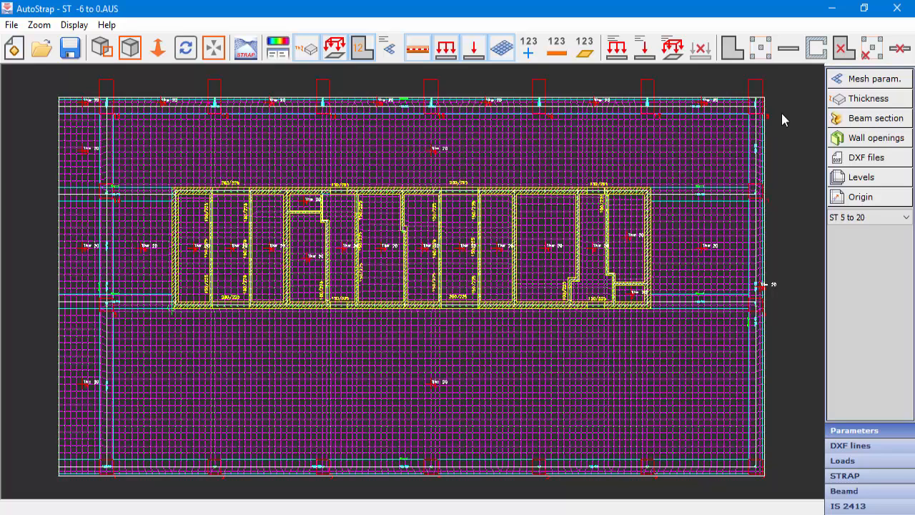
# Step: Exclude the core's third compartment from the left from meshing by enabling Do not create a mesh for that space
pyautogui.click(858, 80)
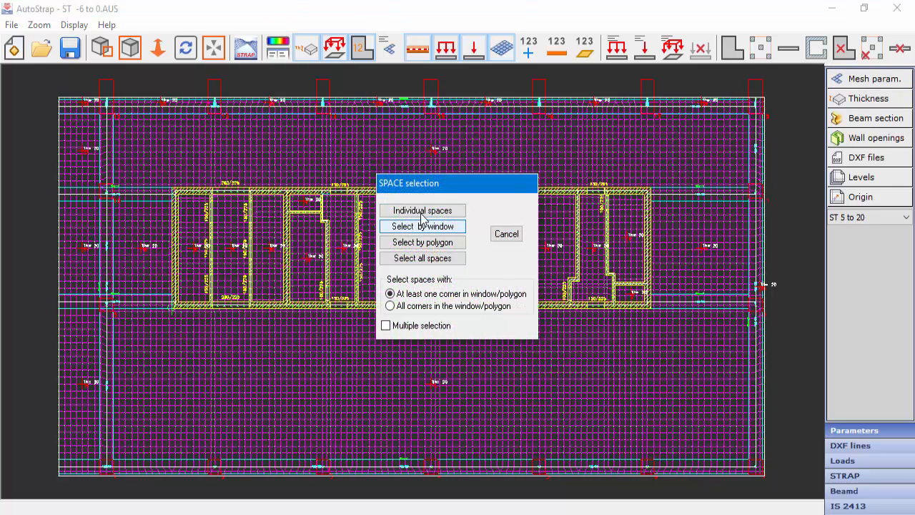
pyautogui.click(422, 211)
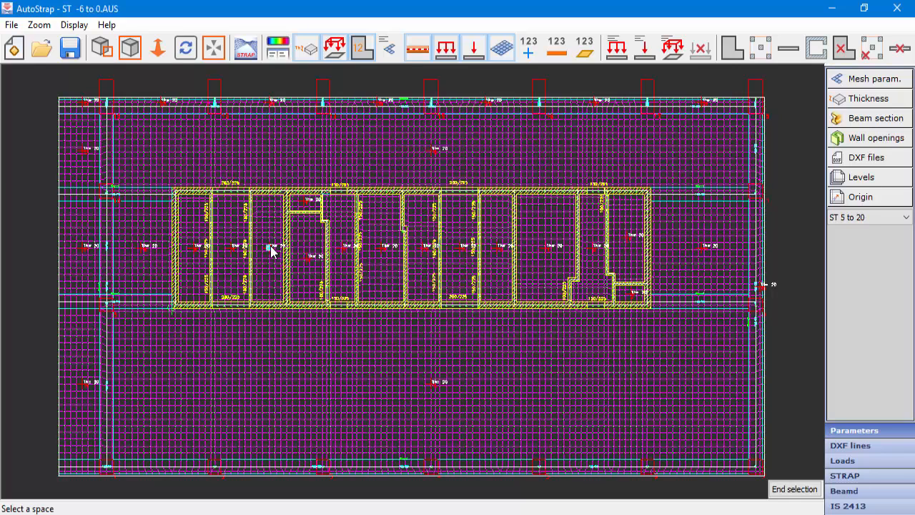
pyautogui.click(270, 251)
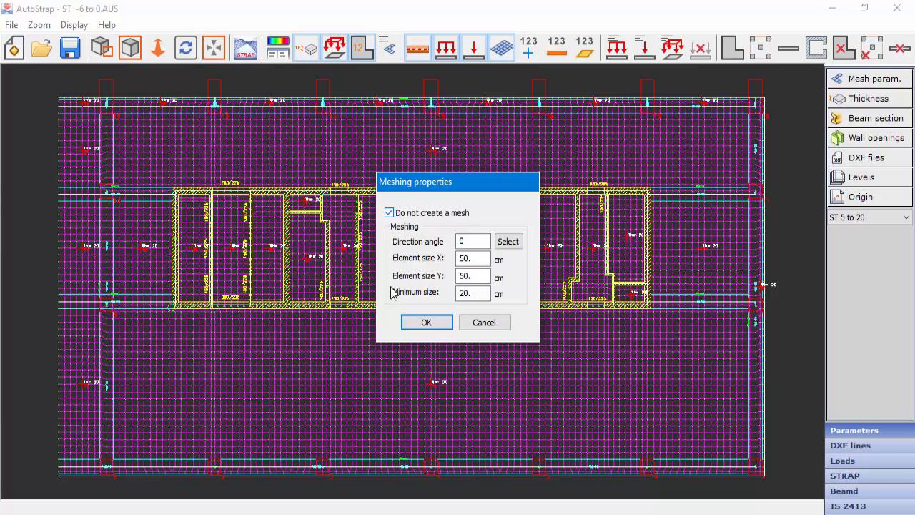
pyautogui.click(421, 322)
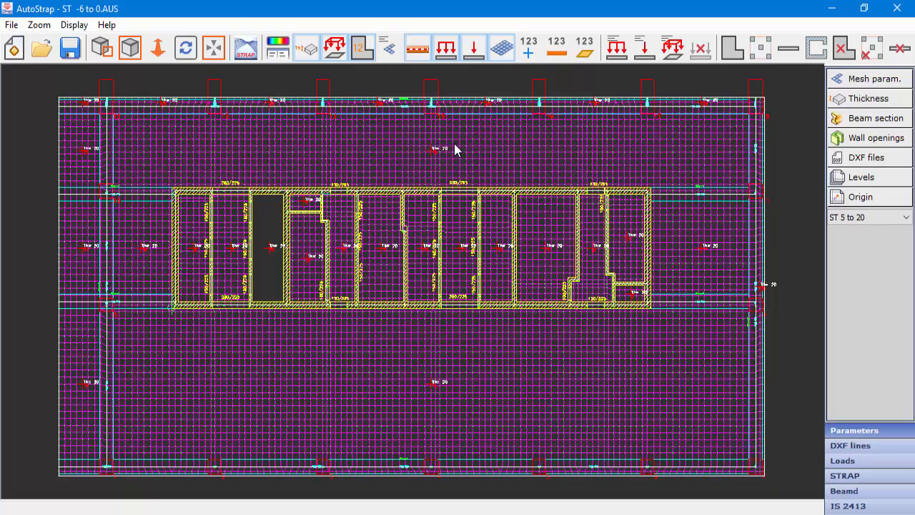
# Step: Define the core space between the two offset walls near the middle as a hole by setting its slab thickness to -1
pyautogui.click(104, 48)
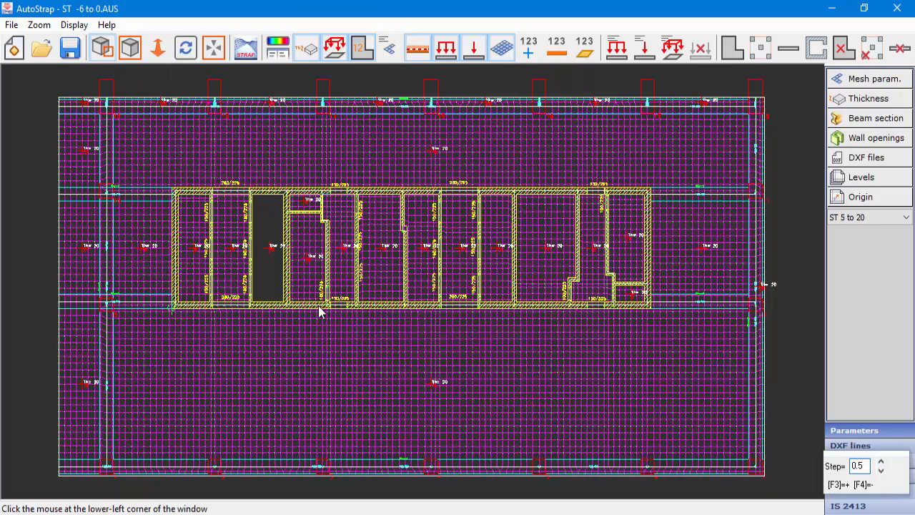
pyautogui.click(396, 112)
pyautogui.click(510, 215)
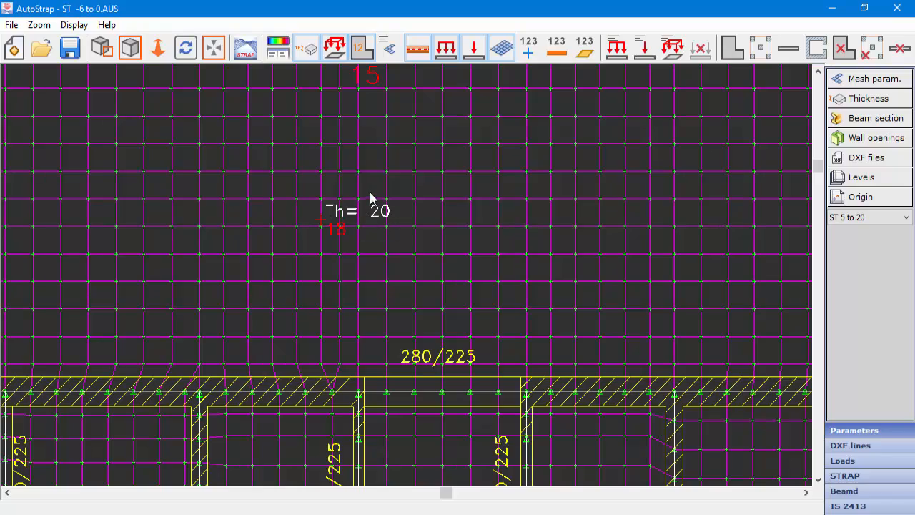
pyautogui.click(135, 50)
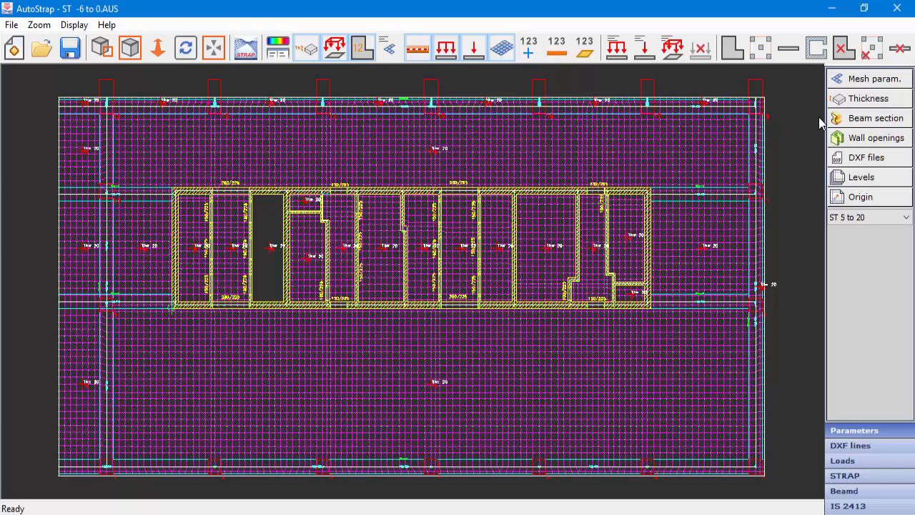
pyautogui.click(872, 102)
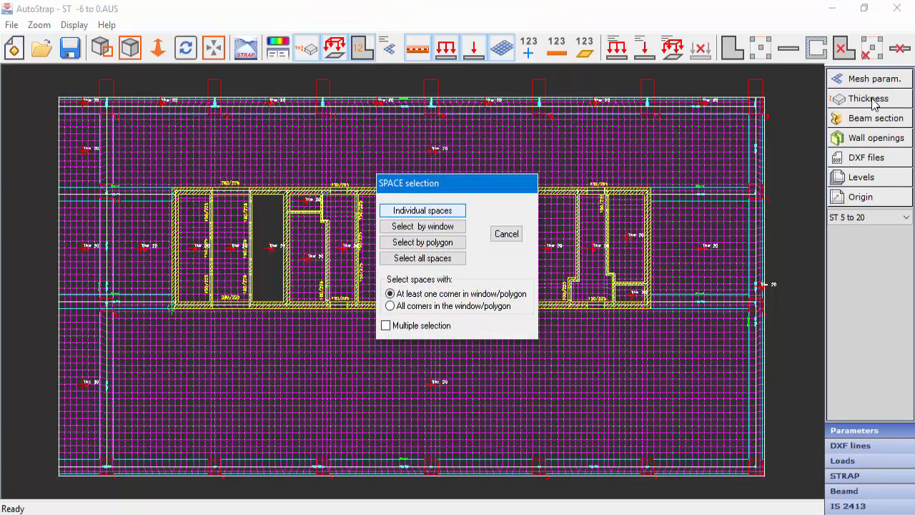
pyautogui.click(425, 212)
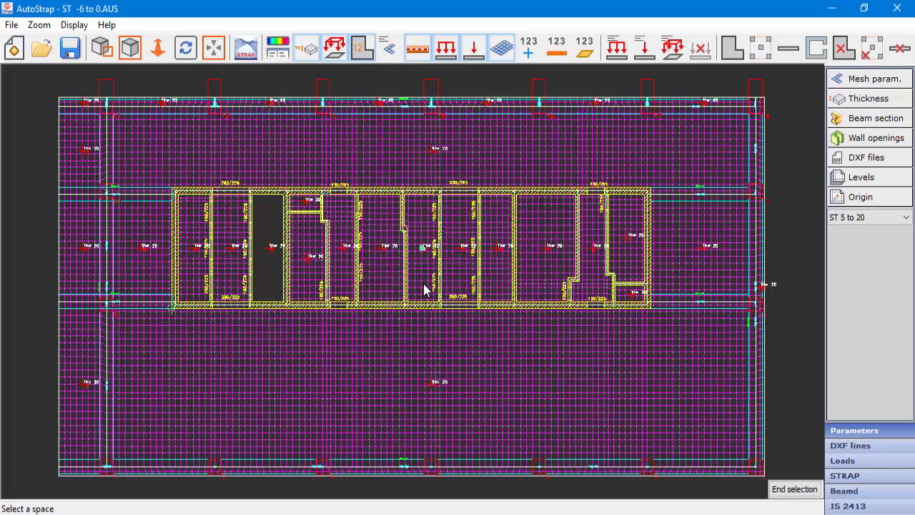
pyautogui.click(383, 252)
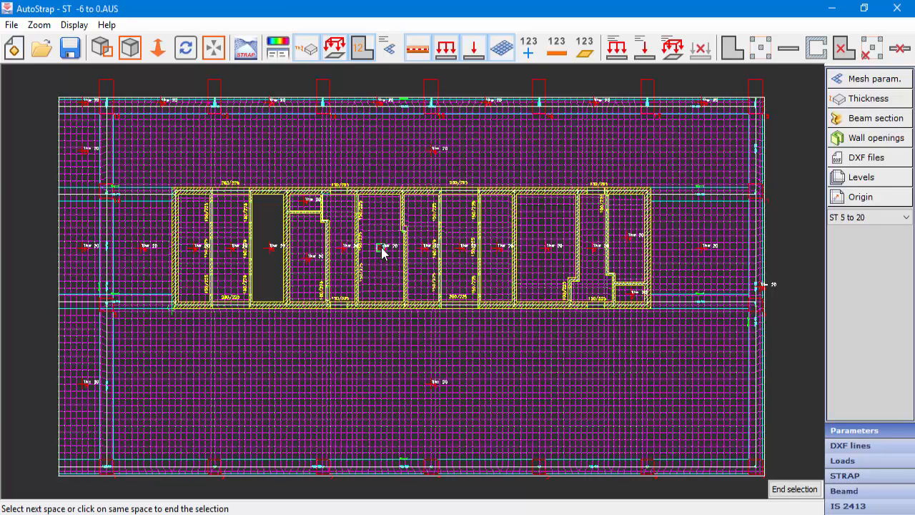
pyautogui.click(382, 251)
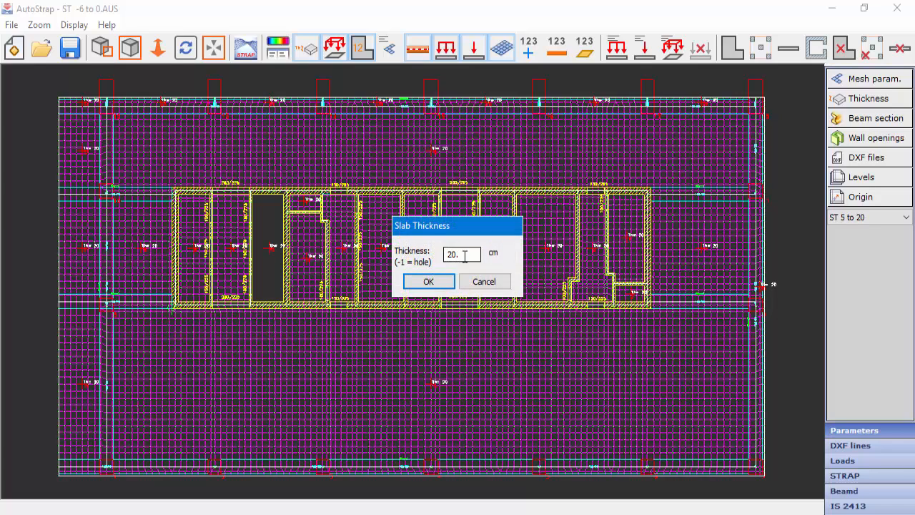
pyautogui.moveTo(470, 254); pyautogui.dragTo(444, 254)
pyautogui.write('-1')
pyautogui.click(438, 283)
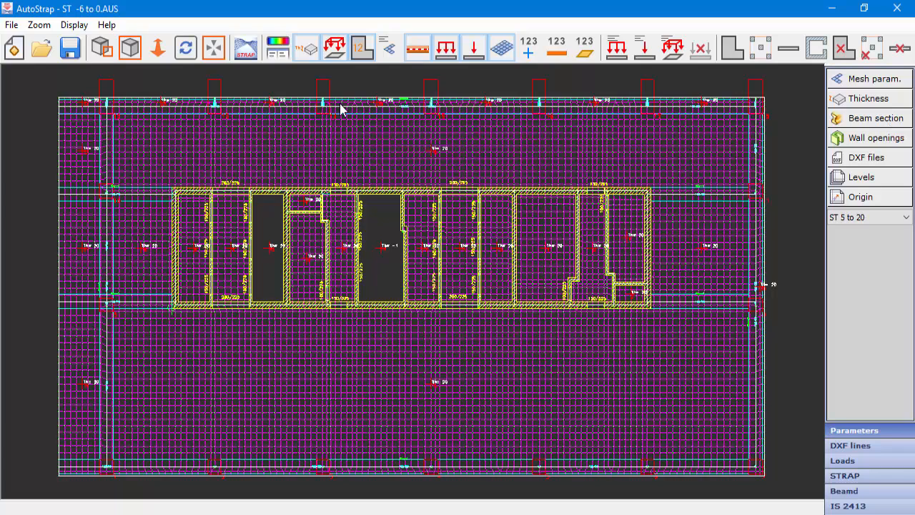
# Step: Change the beam height to 75 cm for the upper-edge beam between columns 17 and 18
pyautogui.click(102, 48)
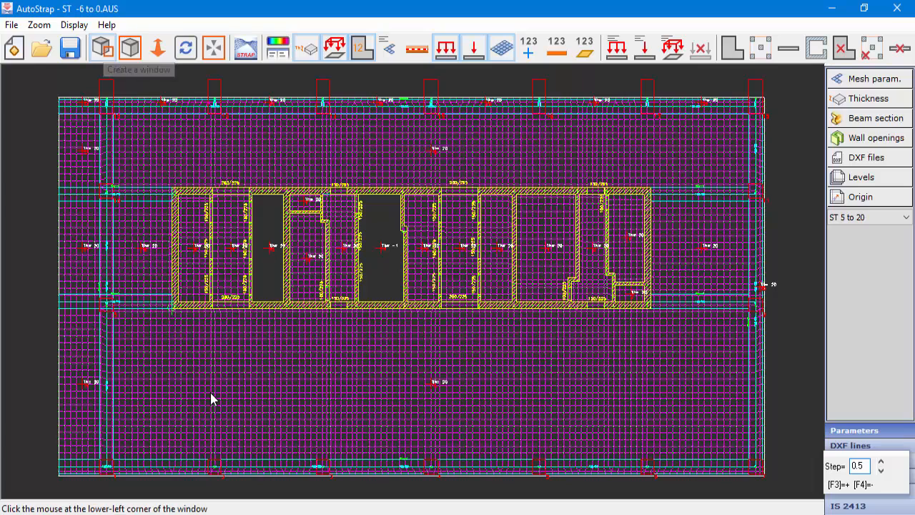
pyautogui.click(628, 76)
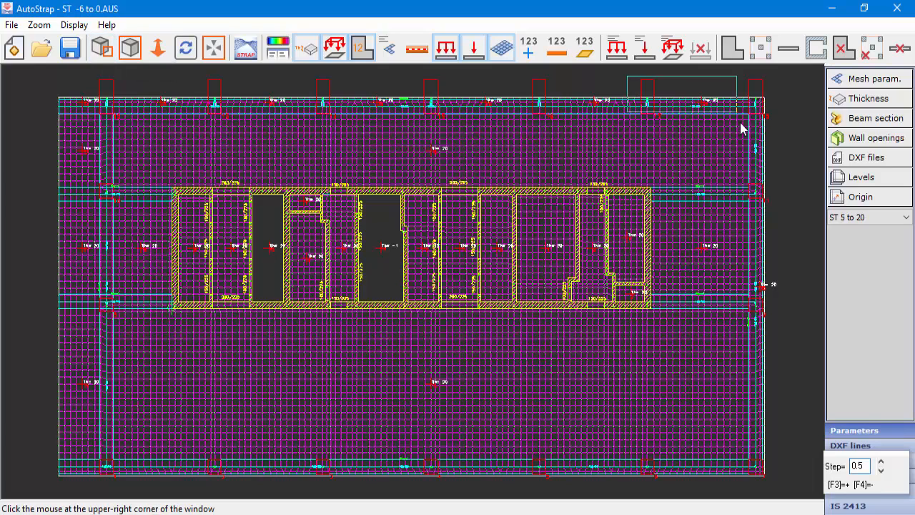
pyautogui.click(776, 185)
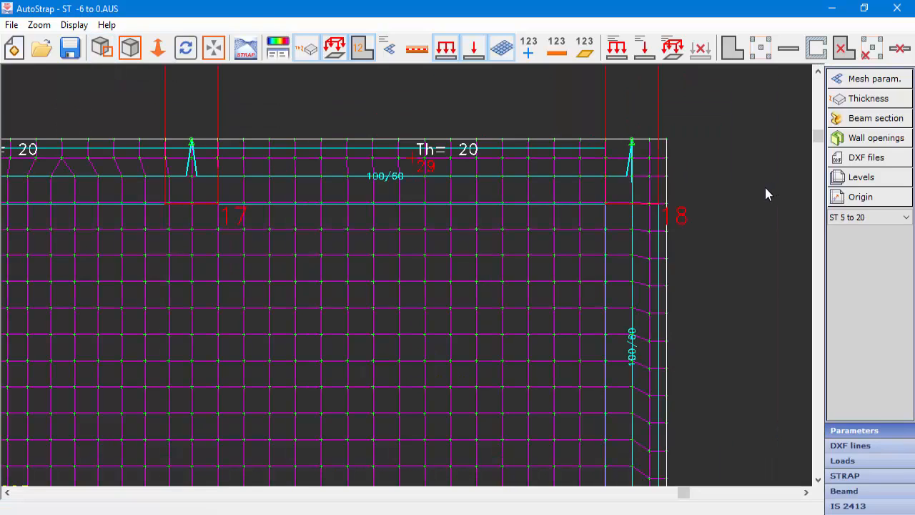
pyautogui.click(876, 118)
pyautogui.click(426, 201)
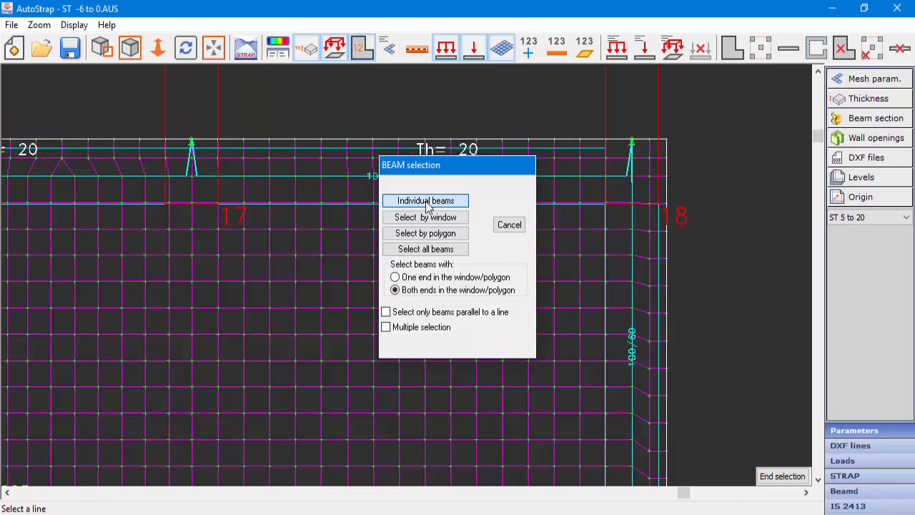
pyautogui.click(382, 177)
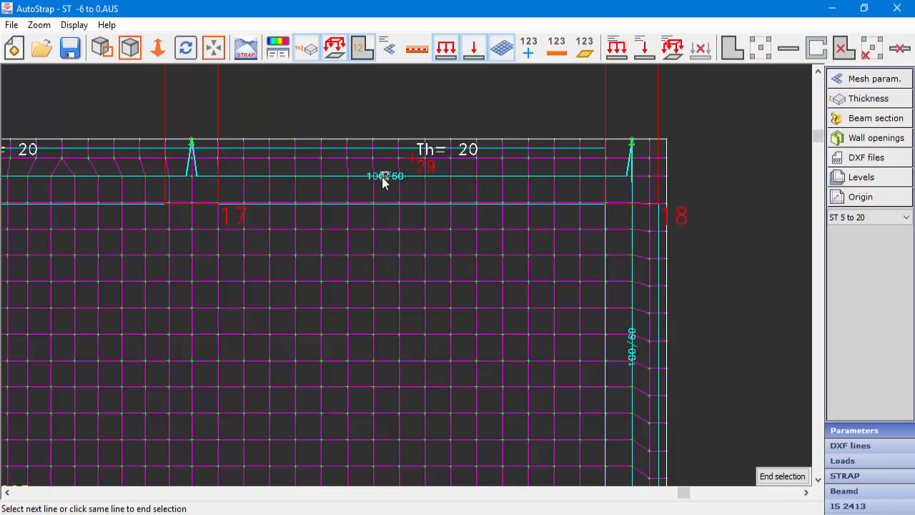
pyautogui.click(382, 178)
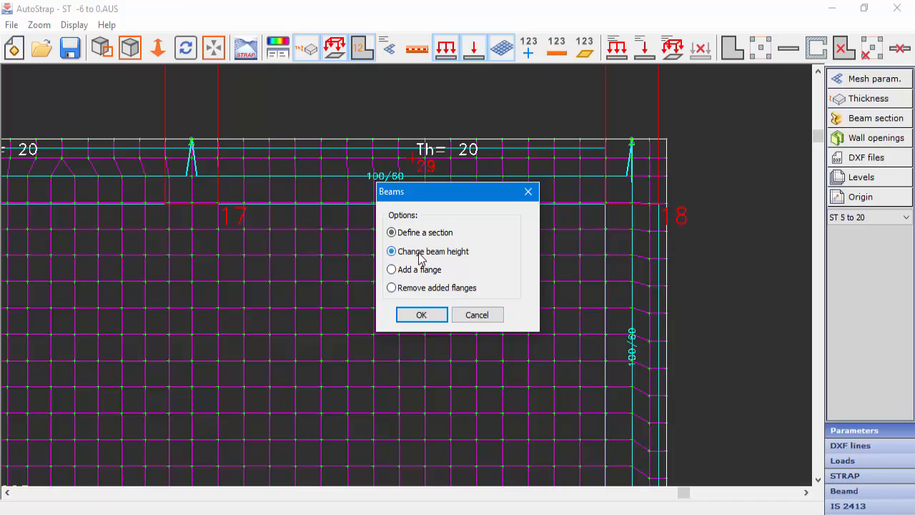
pyautogui.click(420, 260)
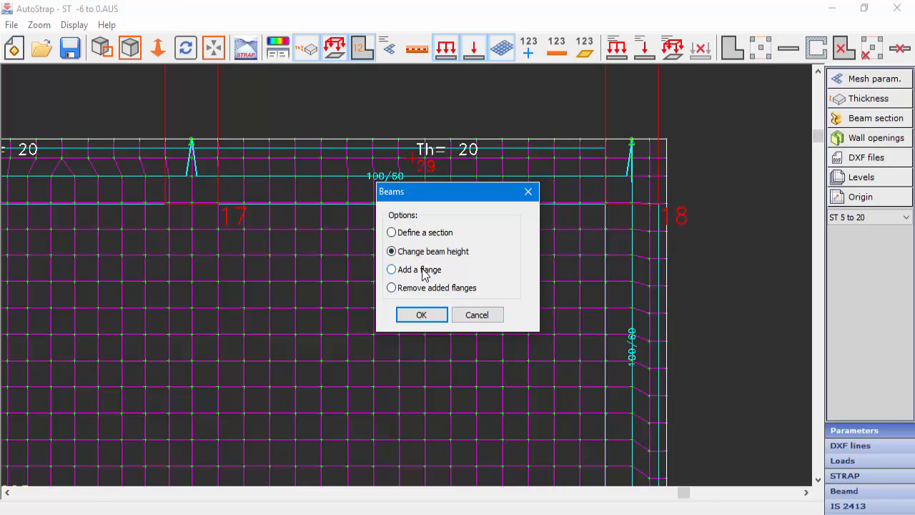
pyautogui.click(422, 315)
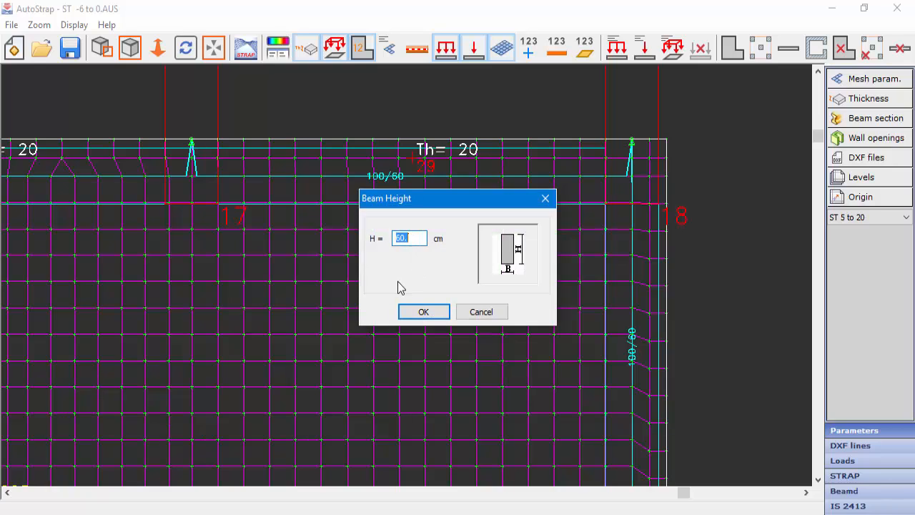
pyautogui.write('75')
pyautogui.click(423, 313)
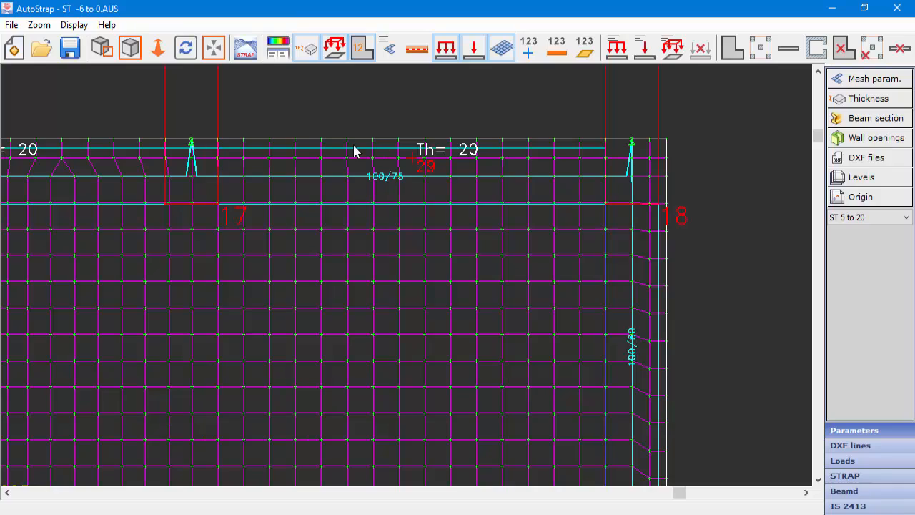
# Step: Add an opening to the core's right end wall with W 120, H 220, dh 100 and dv 0 cm
pyautogui.scroll(-1, 454, 256)
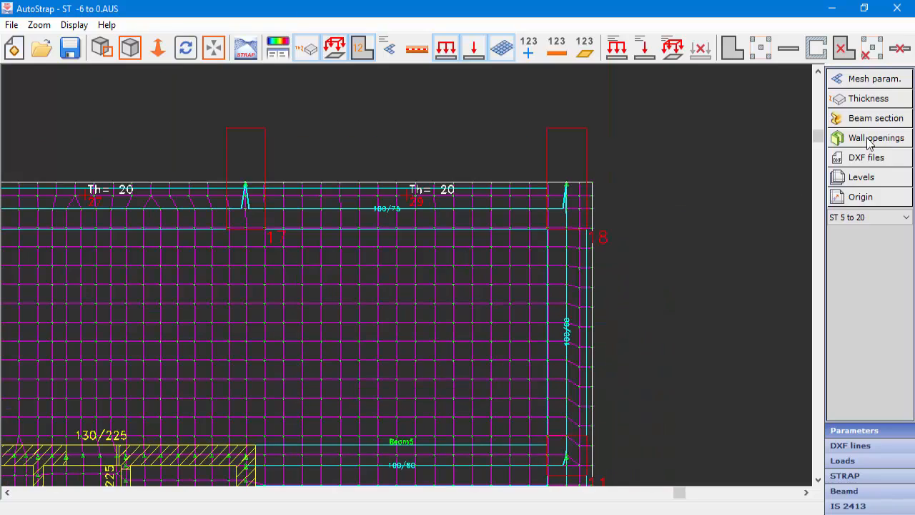
pyautogui.scroll(-2, 515, 348)
pyautogui.moveTo(406, 393); pyautogui.dragTo(520, 250, button='middle')
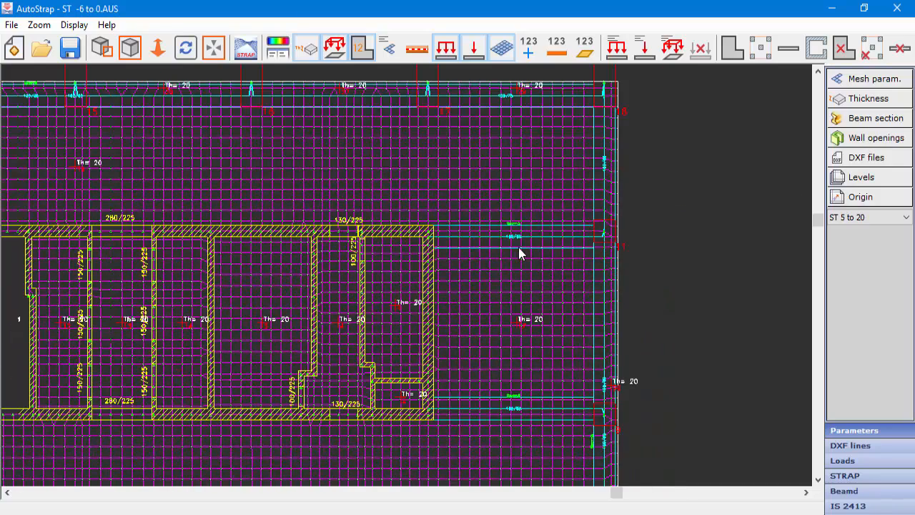
pyautogui.scroll(2, 425, 399)
pyautogui.moveTo(436, 378); pyautogui.dragTo(484, 294, button='middle')
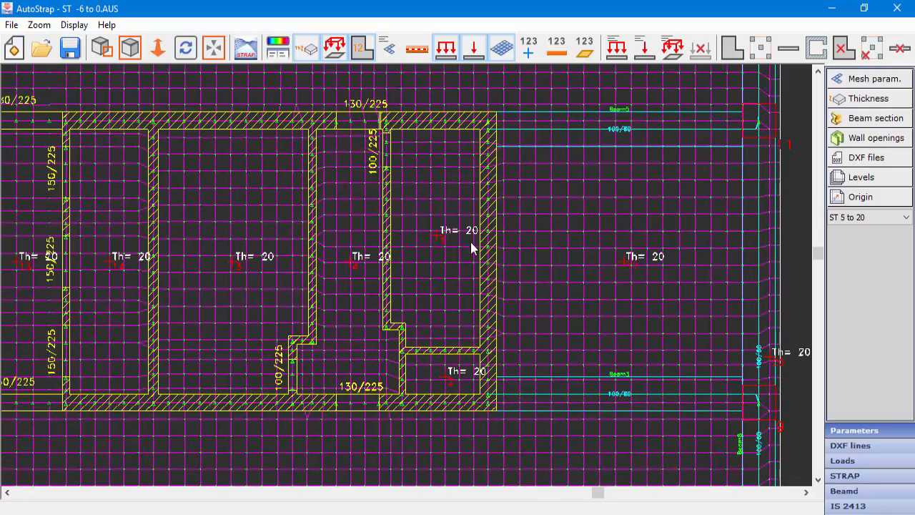
pyautogui.click(873, 140)
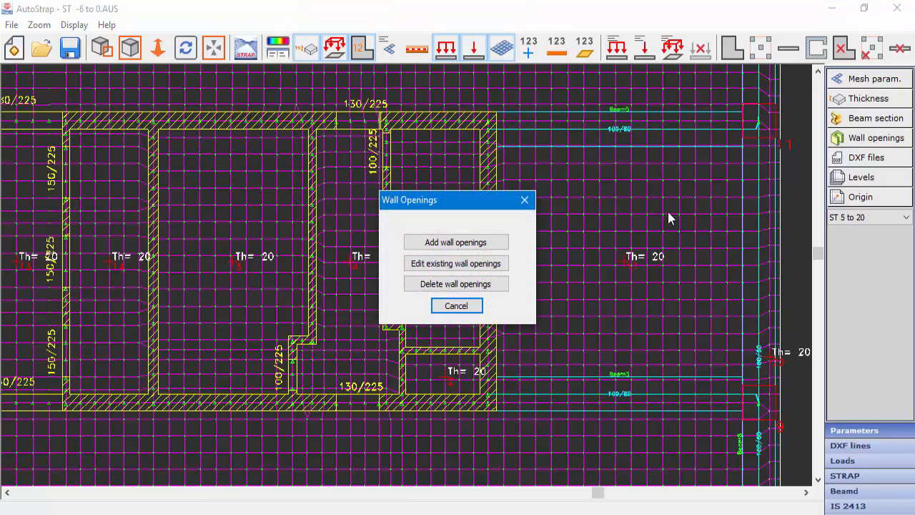
pyautogui.click(458, 246)
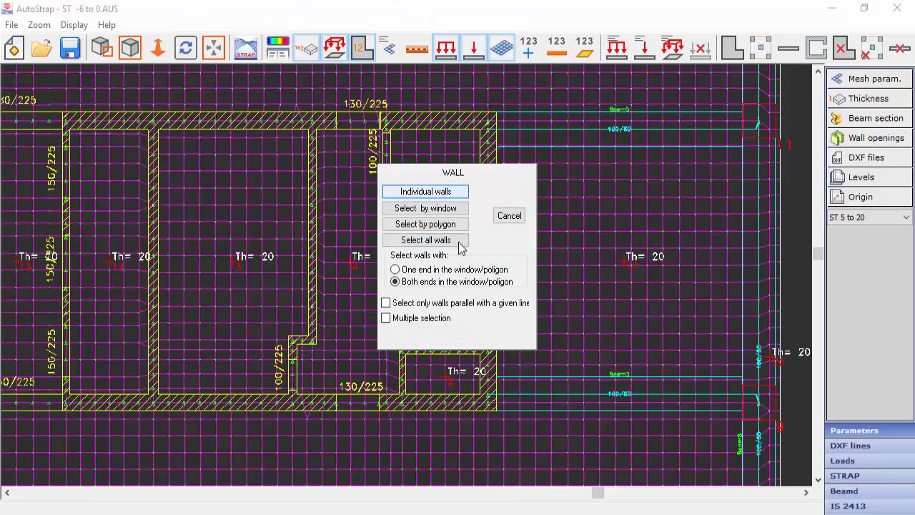
pyautogui.click(426, 192)
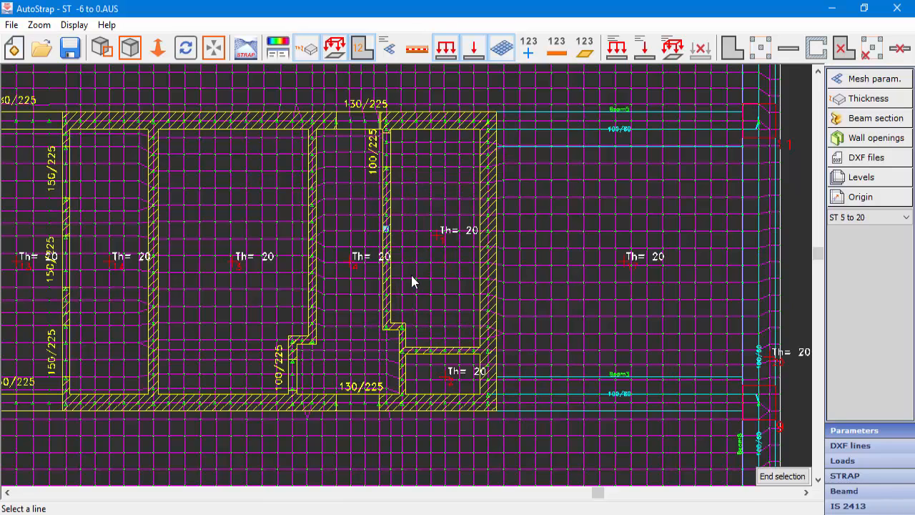
pyautogui.click(489, 244)
pyautogui.click(488, 243)
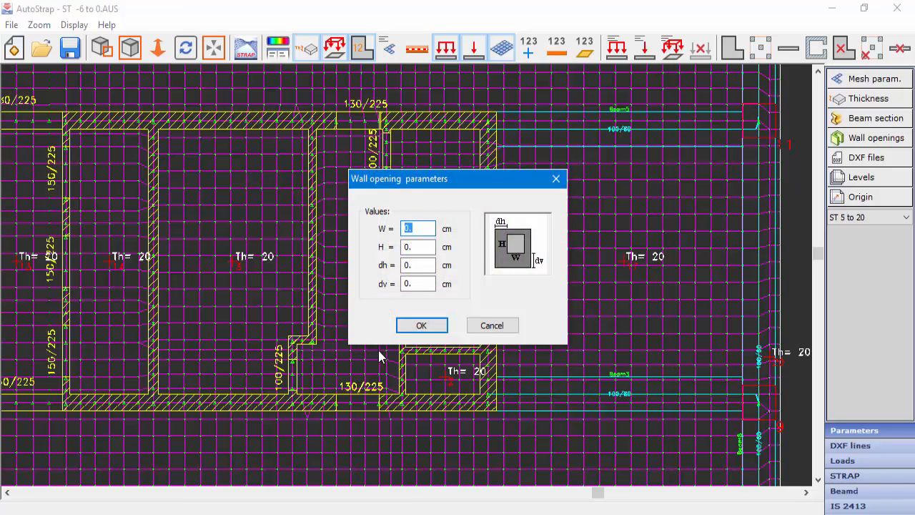
pyautogui.write('120')
pyautogui.press('Tab')
pyautogui.write('220')
pyautogui.press('Tab')
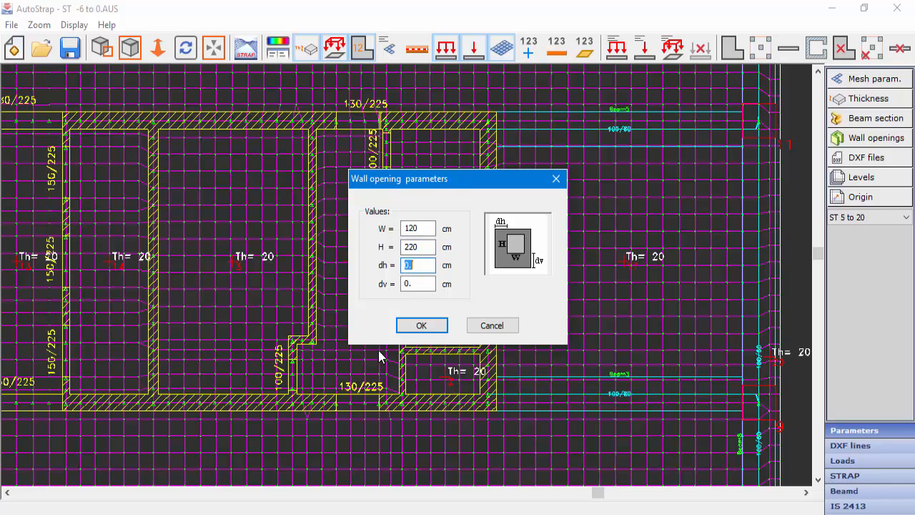
pyautogui.write('100')
pyautogui.press('Tab')
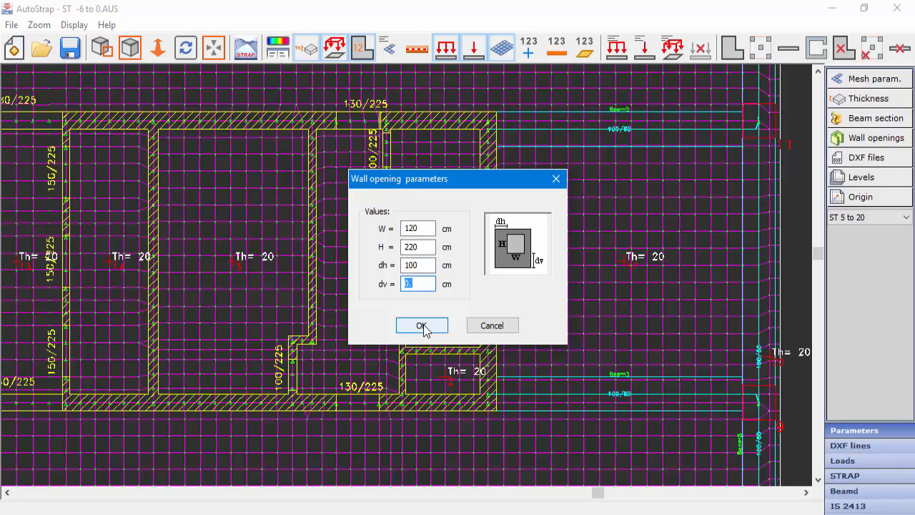
pyautogui.click(422, 326)
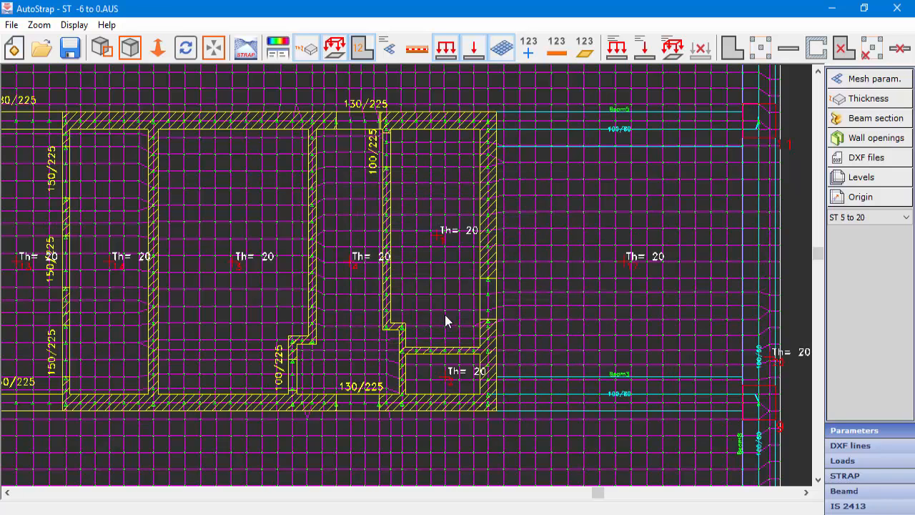
# Step: Display the wall opening data and inspect the label and mesh at the opening in the core's right end wall
pyautogui.scroll(2, 491, 320)
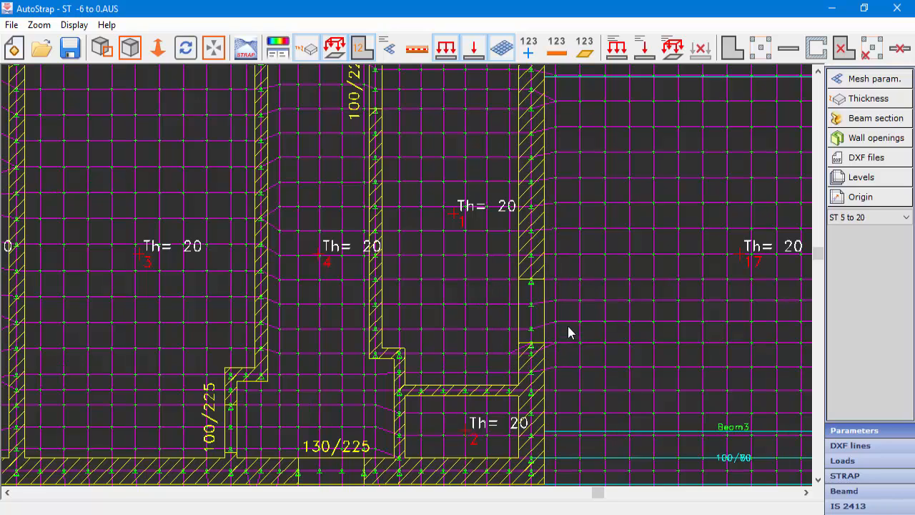
pyautogui.click(75, 26)
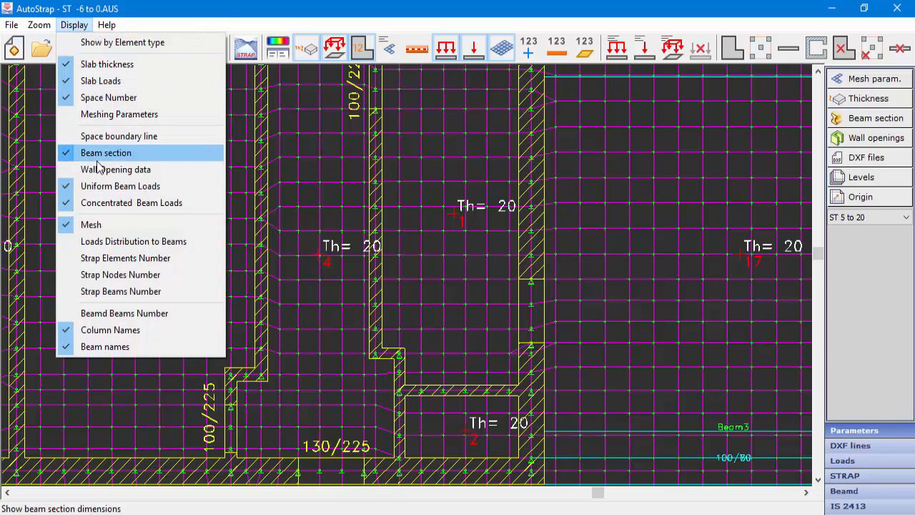
pyautogui.click(114, 170)
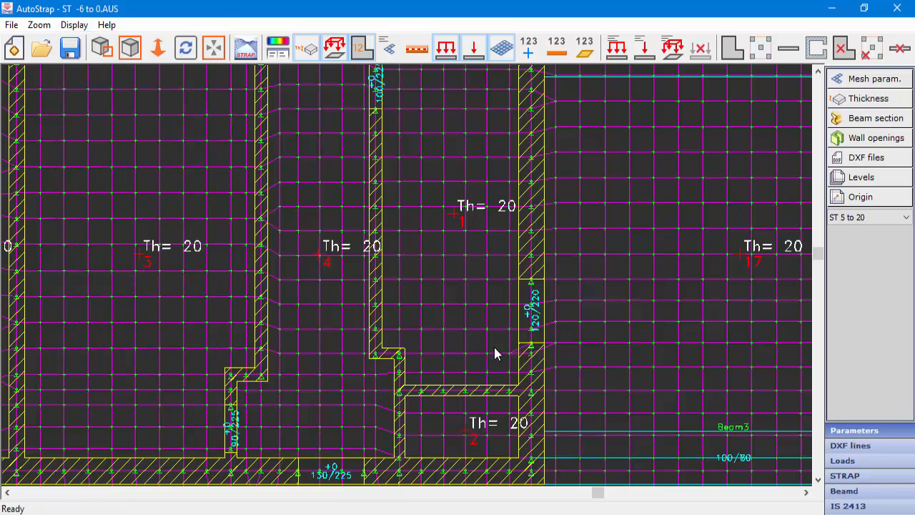
pyautogui.scroll(3, 569, 354)
pyautogui.moveTo(570, 357); pyautogui.dragTo(351, 277, button='middle')
pyautogui.scroll(3, 397, 304)
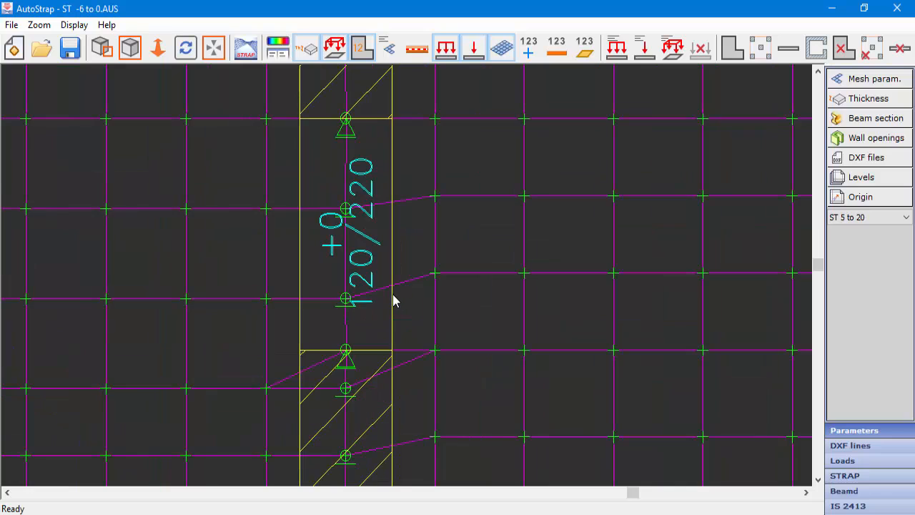
# Step: Delete the 120/220 wall opening from the core's right end wall
pyautogui.scroll(-5, 364, 272)
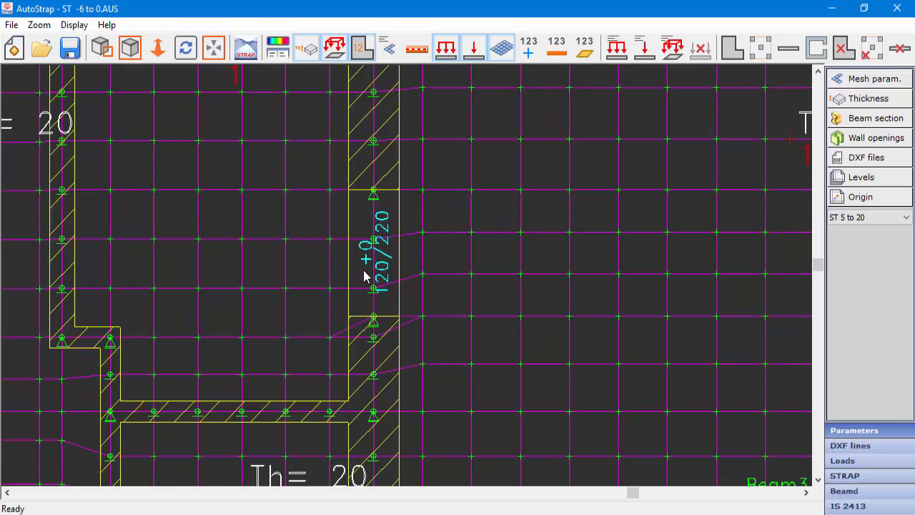
pyautogui.click(846, 141)
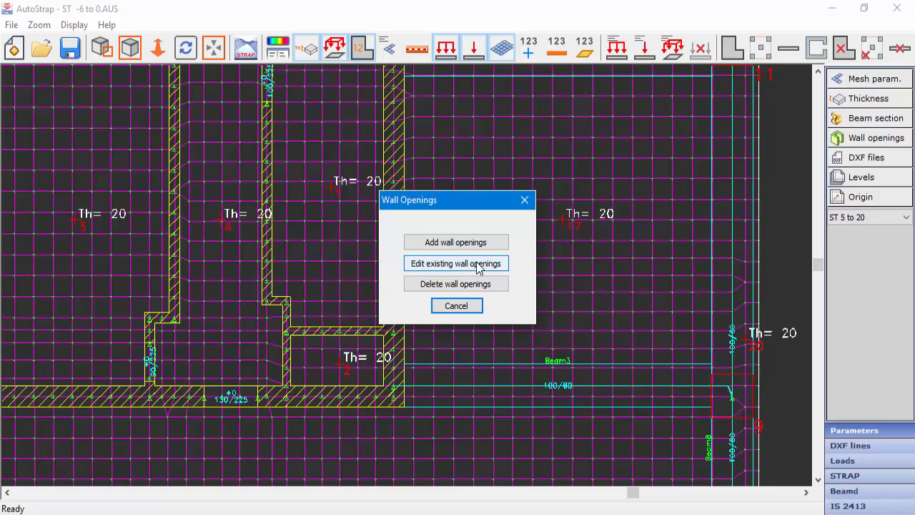
pyautogui.click(439, 284)
pyautogui.click(423, 209)
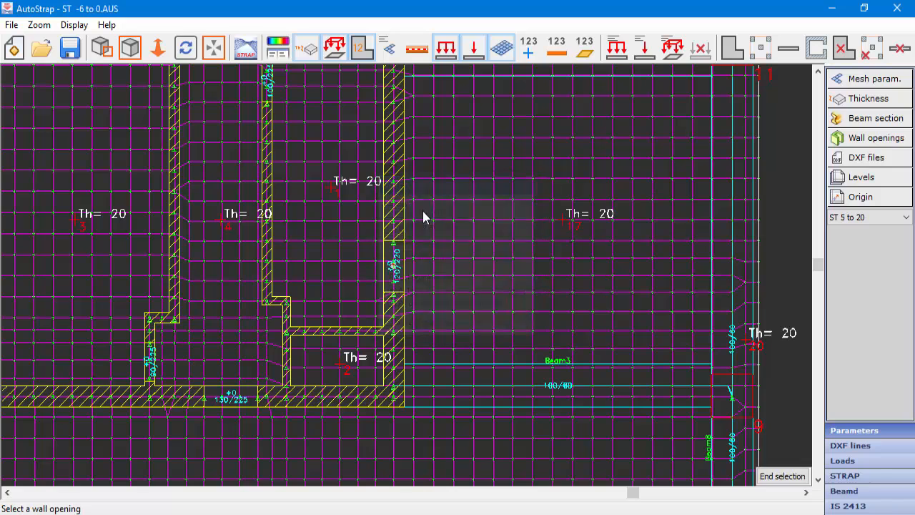
pyautogui.click(391, 264)
pyautogui.click(392, 264)
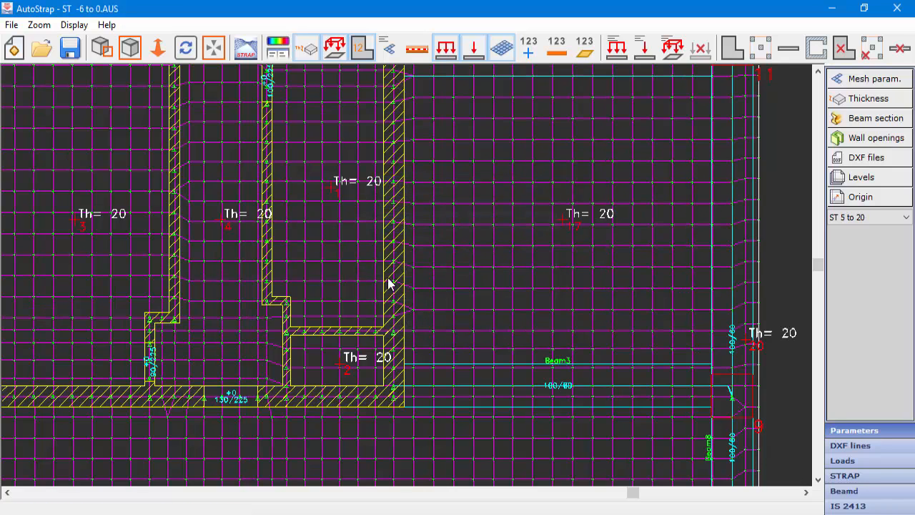
# Step: Review the list of DXF files loaded in the project and close it without changes
pyautogui.scroll(-1, 425, 277)
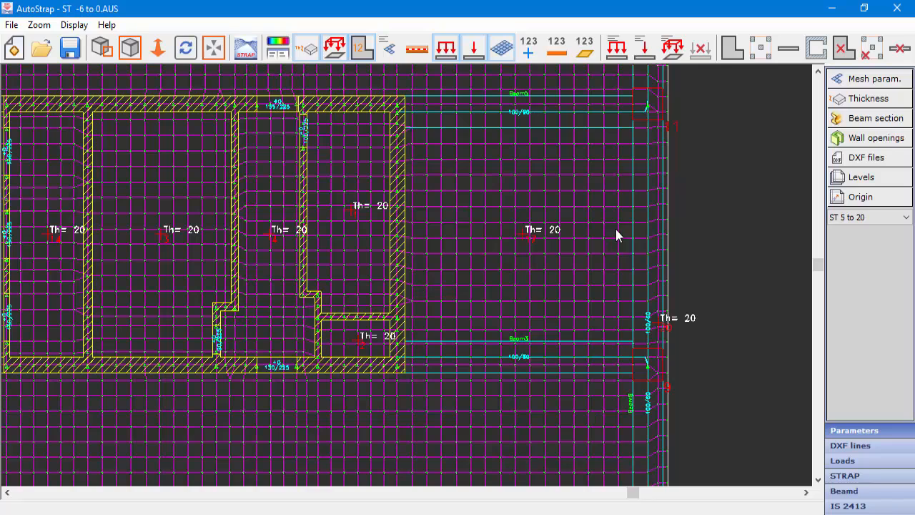
pyautogui.click(884, 163)
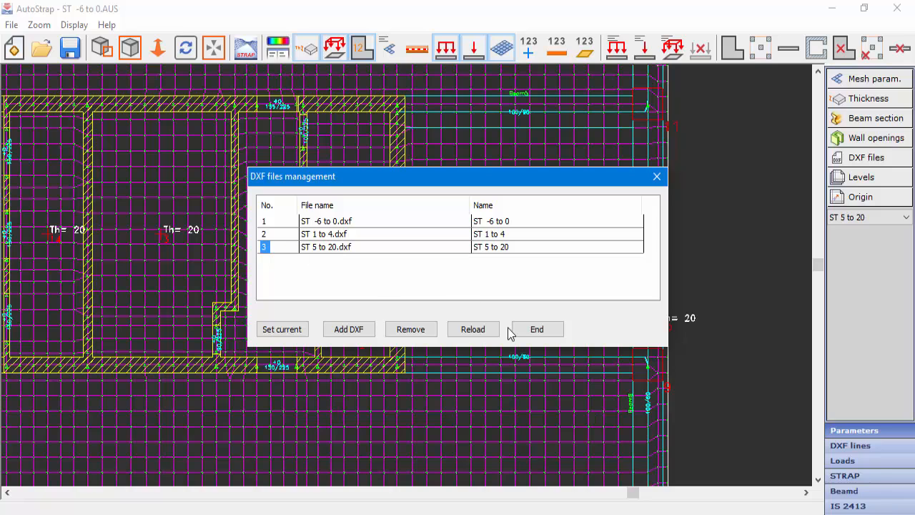
pyautogui.click(536, 330)
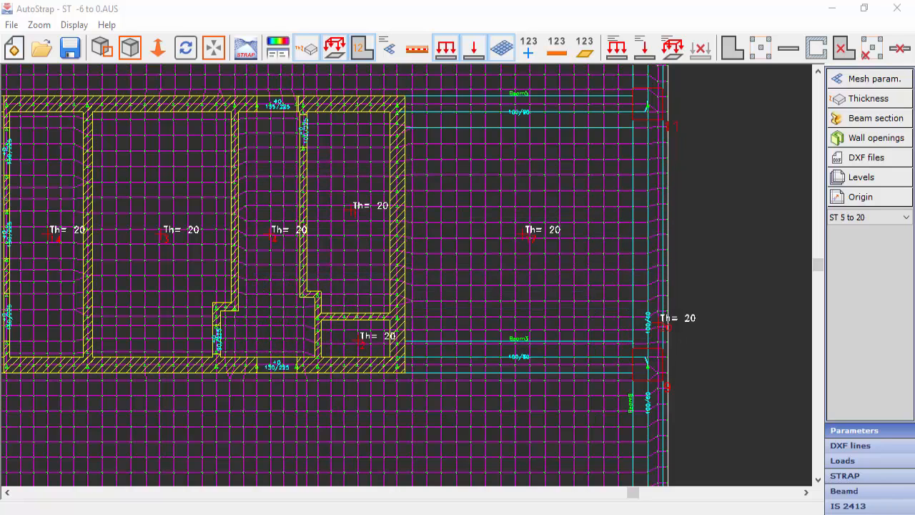
# Step: Switch to AutoCAD and bring up the lower-right slab area of the ST 5 to 20.dxf drawing
pyautogui.hotkey('alt', 'Tab')
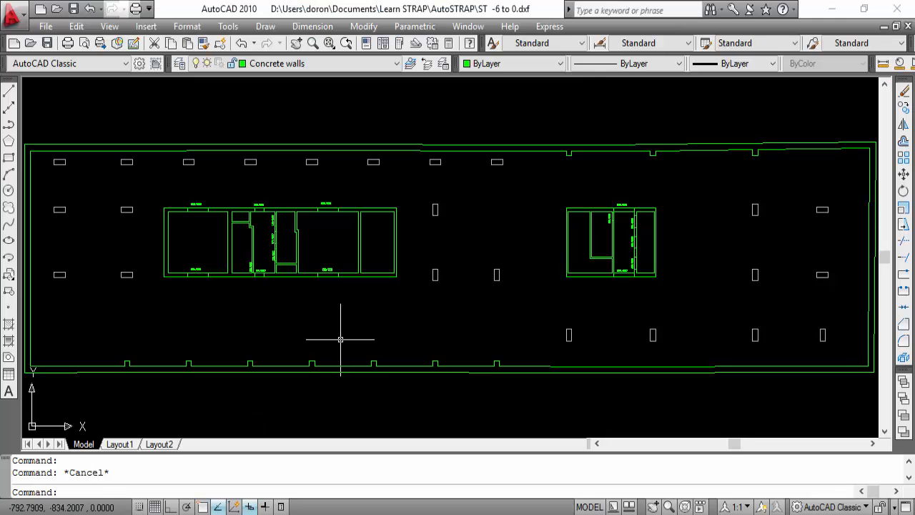
pyautogui.hotkey('ctrl', 'Tab')
pyautogui.hotkey('ctrl', 'Tab')
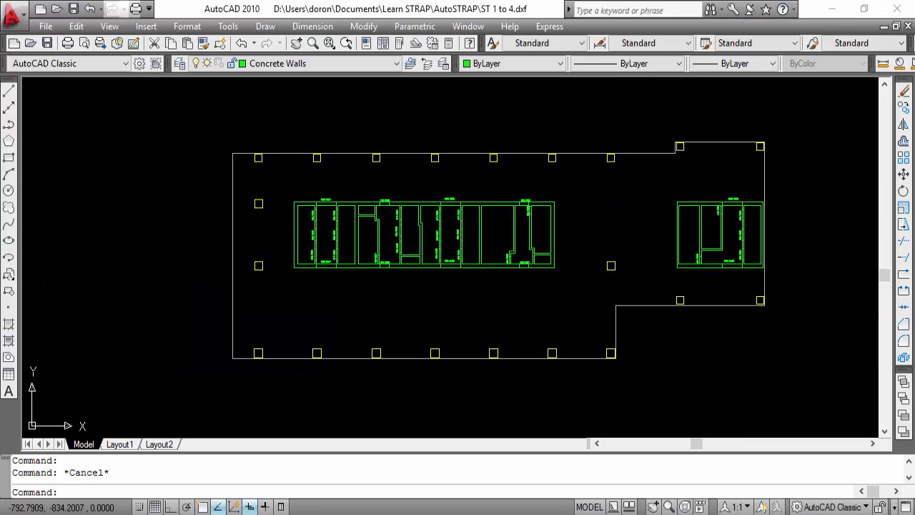
pyautogui.scroll(-5, 379, 289)
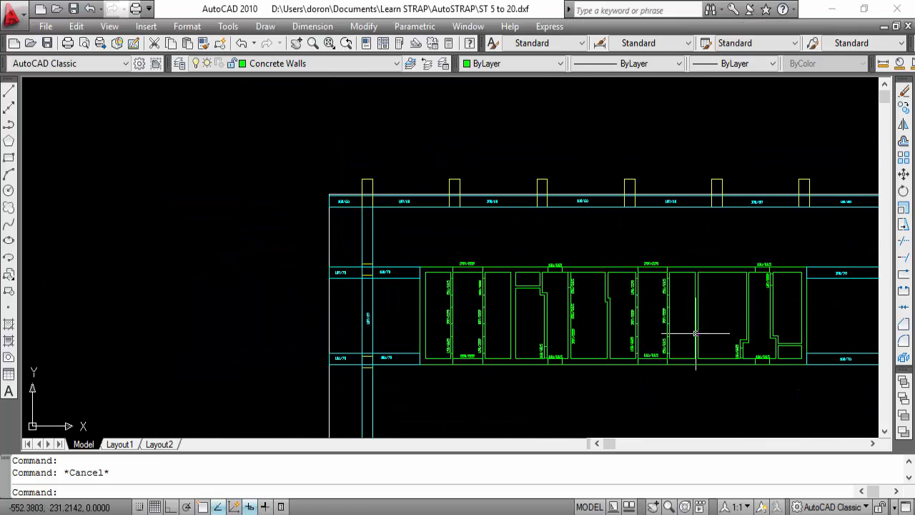
pyautogui.moveTo(701, 333)
pyautogui.mouseDown(button='middle')
pyautogui.moveTo(516, 304)
pyautogui.moveTo(387, 254)
pyautogui.mouseUp(button='middle')
pyautogui.moveTo(569, 377); pyautogui.dragTo(548, 286, button='middle')
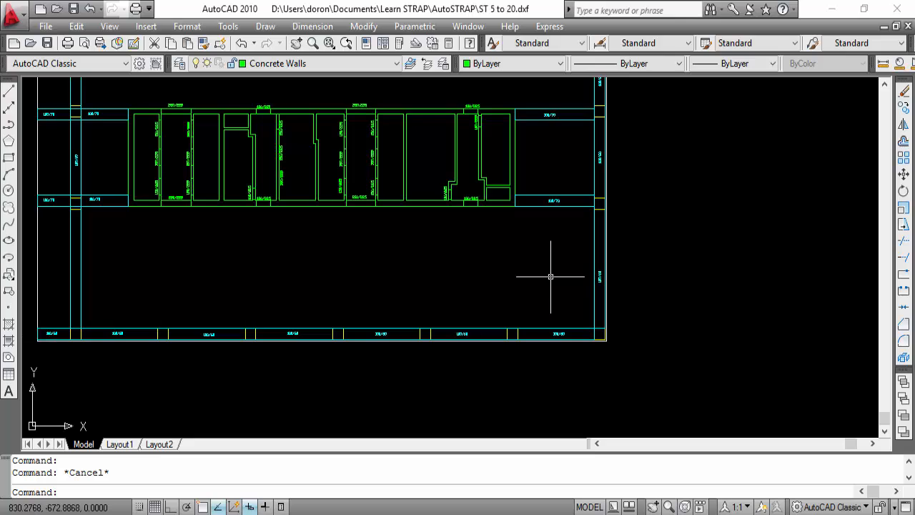
pyautogui.scroll(2, 552, 274)
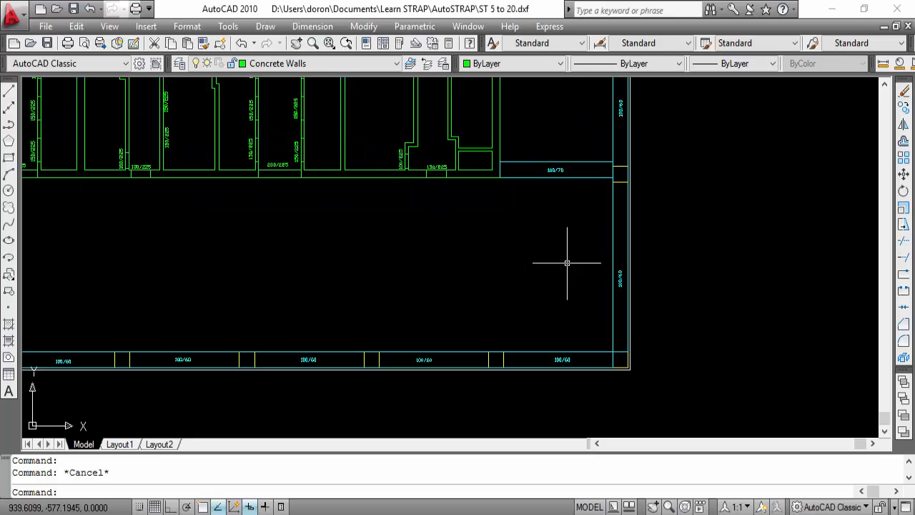
# Step: Draw a rectangle on the Contours layer in the slab below the core's right end and save the drawing
pyautogui.click(396, 64)
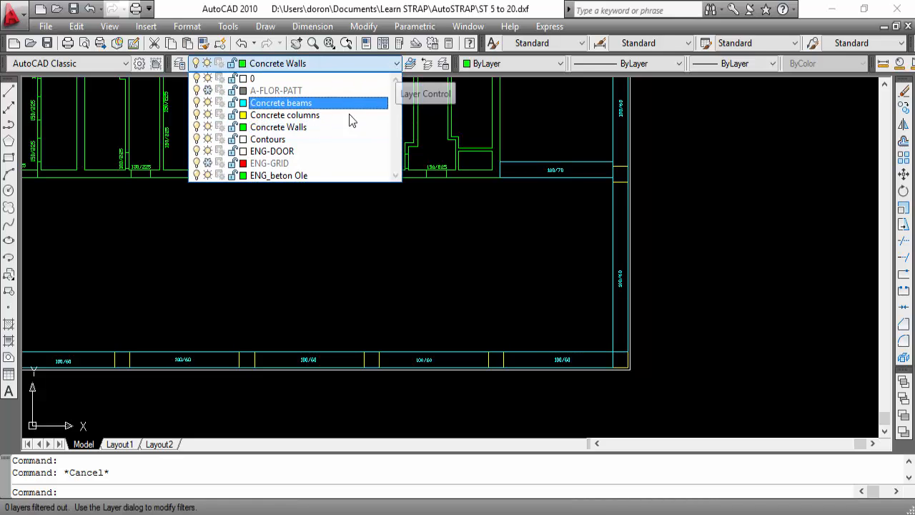
pyautogui.click(275, 140)
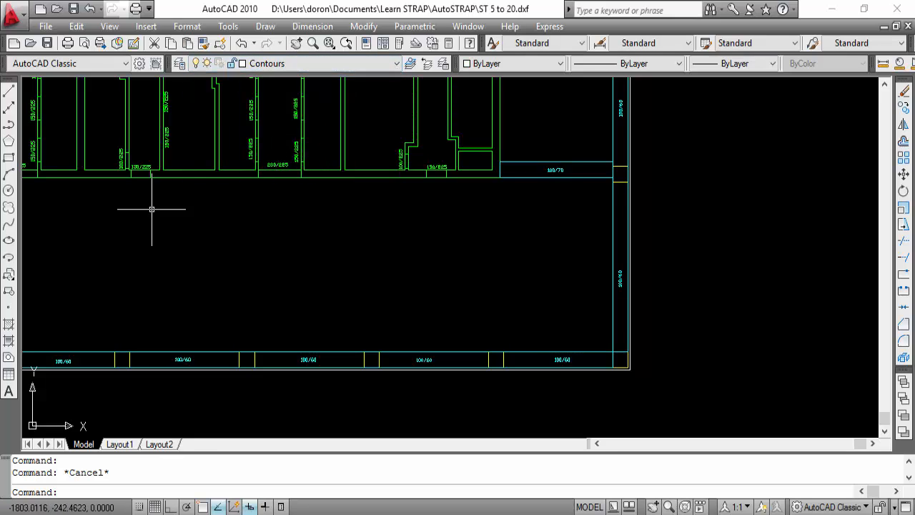
pyautogui.click(9, 157)
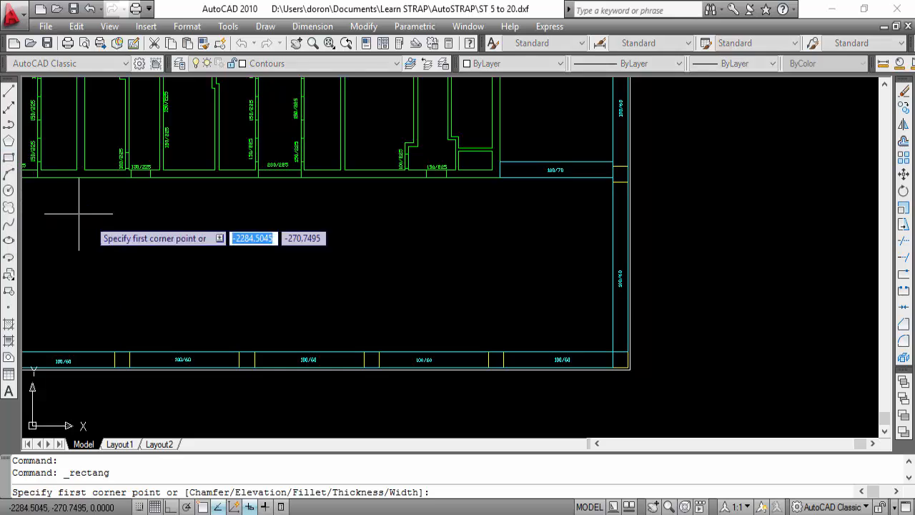
pyautogui.click(413, 236)
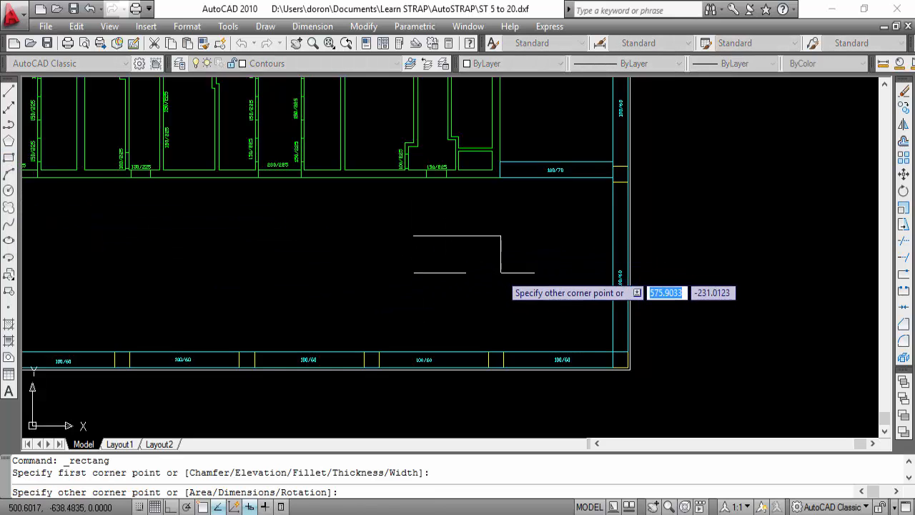
pyautogui.click(515, 282)
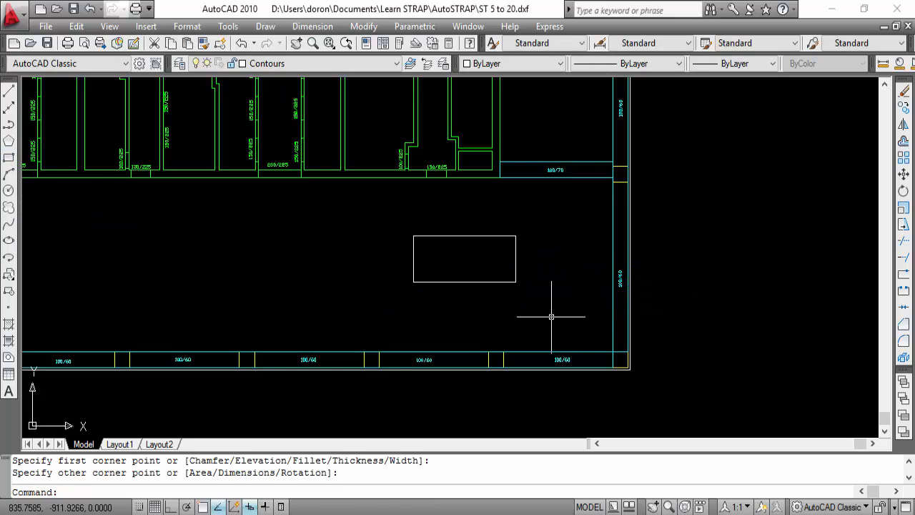
pyautogui.click(48, 42)
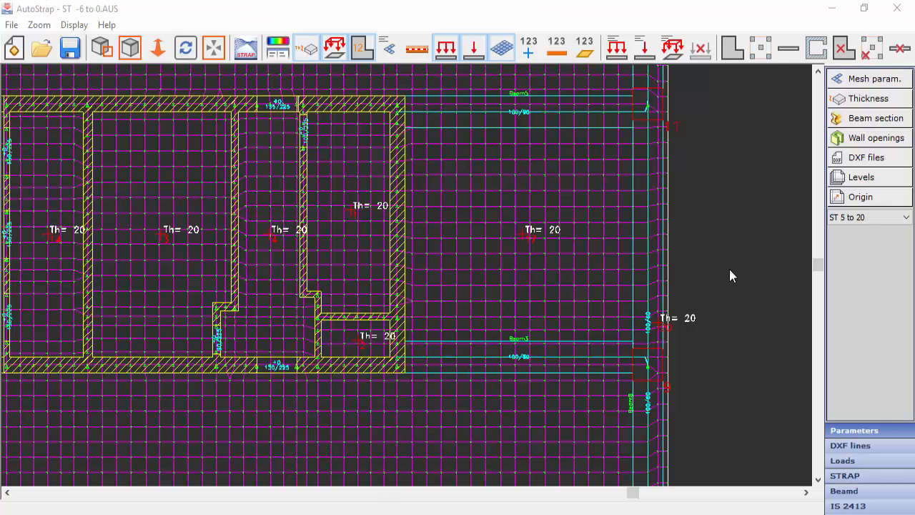
# Step: Back in AutoStrap, reload ST 5 to 20.dxf with cm units and the Contours layer assigned to Contours
pyautogui.click(866, 157)
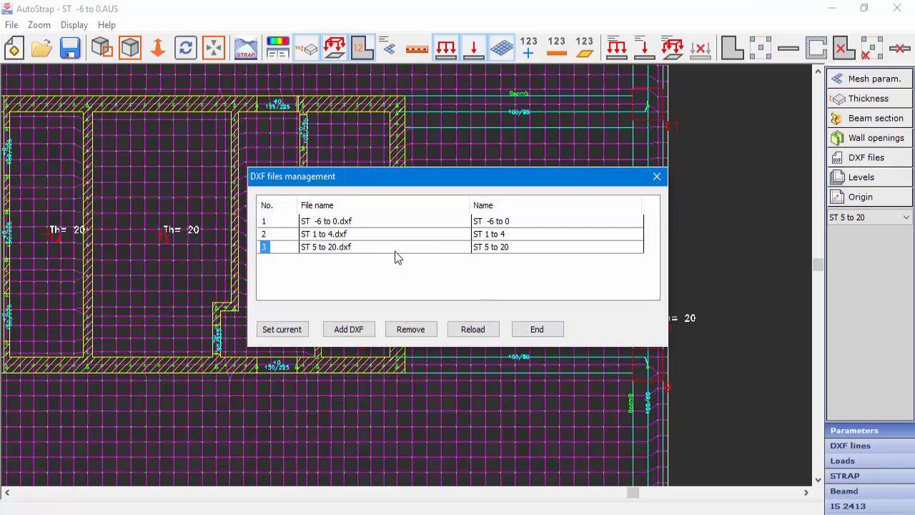
pyautogui.click(472, 333)
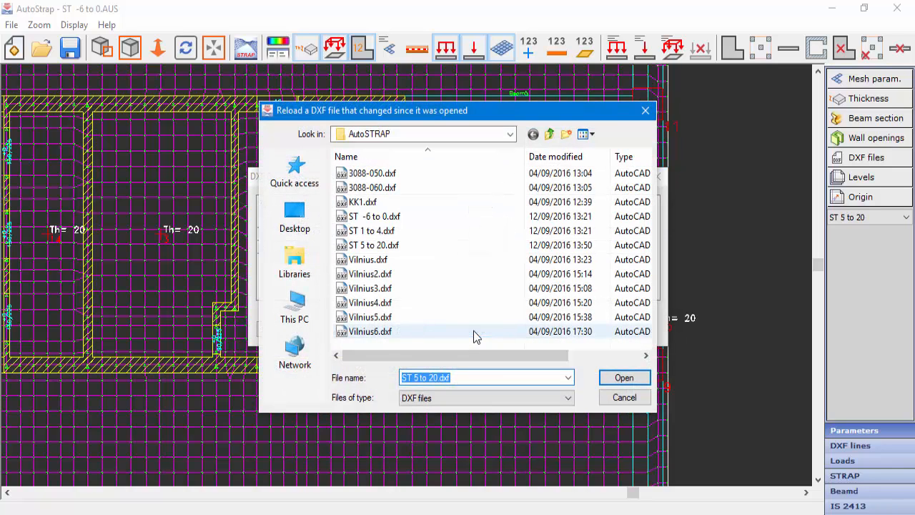
pyautogui.click(634, 381)
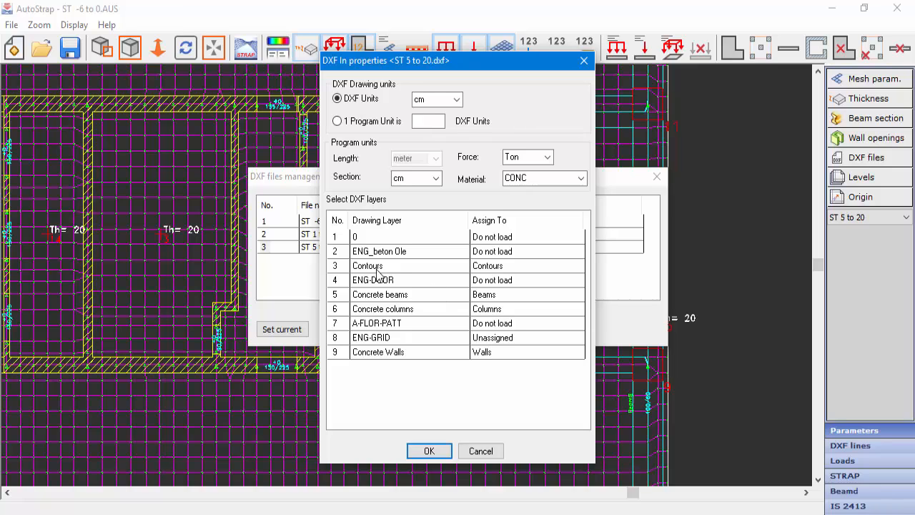
pyautogui.click(438, 453)
pyautogui.click(537, 330)
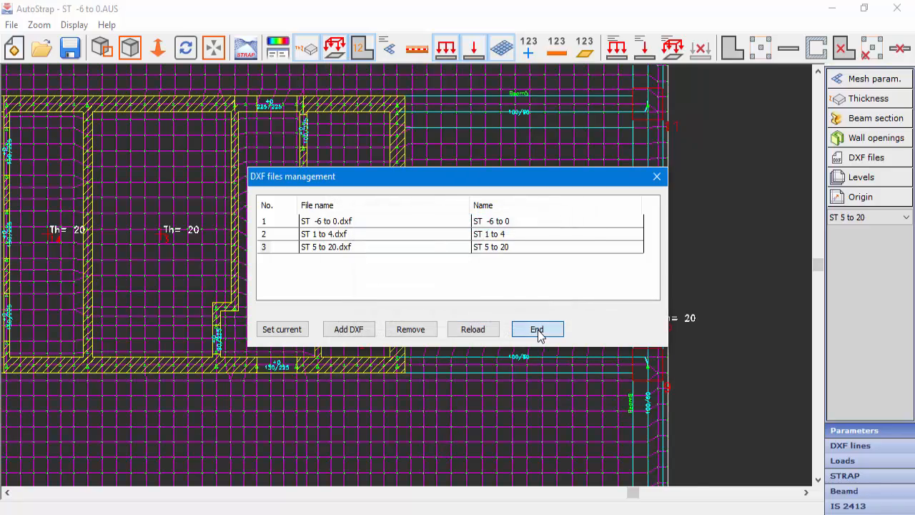
# Step: Define the new rectangular contour below the core as a hole by setting its slab thickness to -1
pyautogui.scroll(-3, 538, 330)
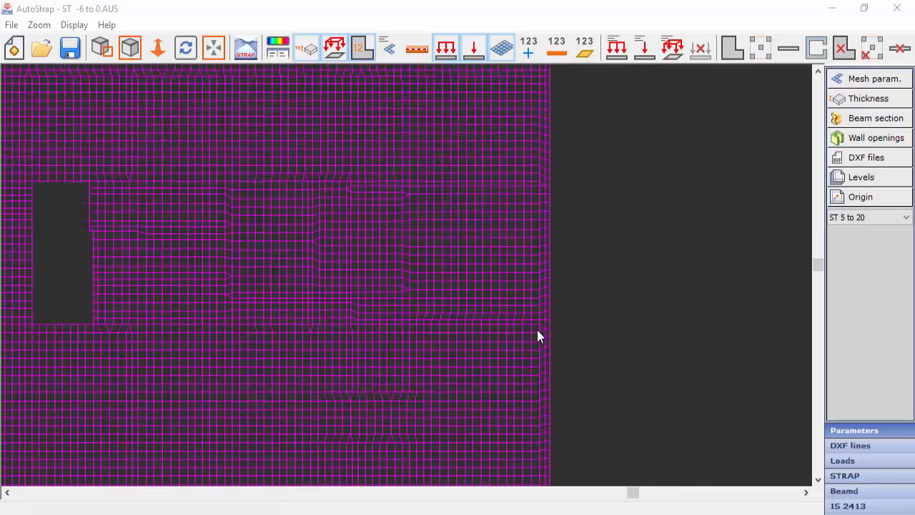
pyautogui.moveTo(466, 424); pyautogui.dragTo(504, 336, button='middle')
pyautogui.scroll(3, 505, 341)
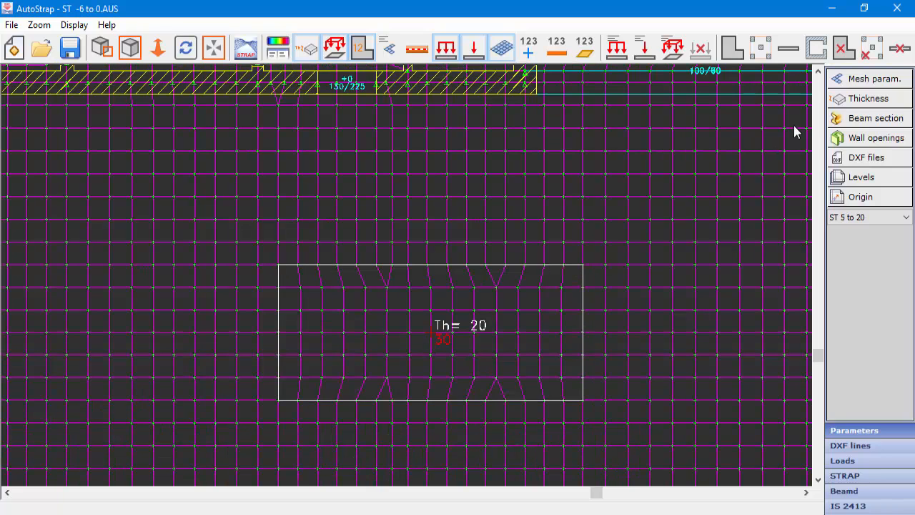
pyautogui.click(858, 100)
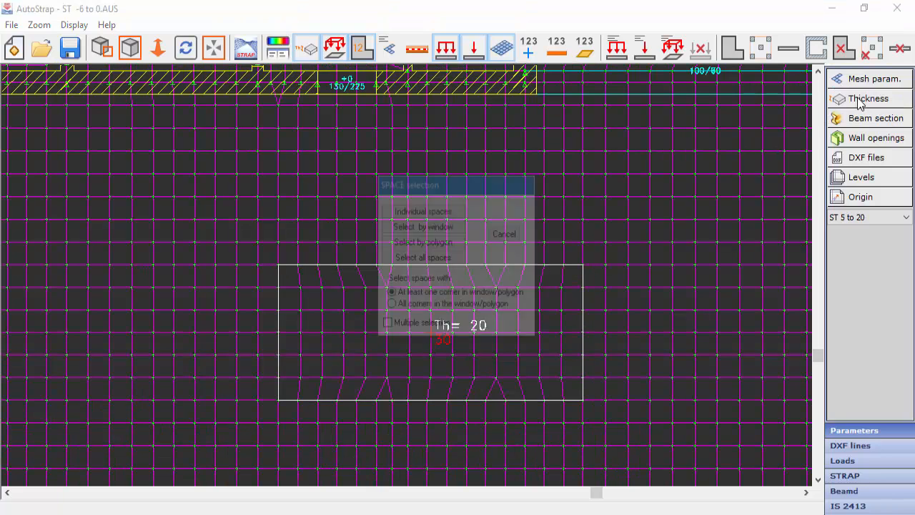
pyautogui.click(423, 211)
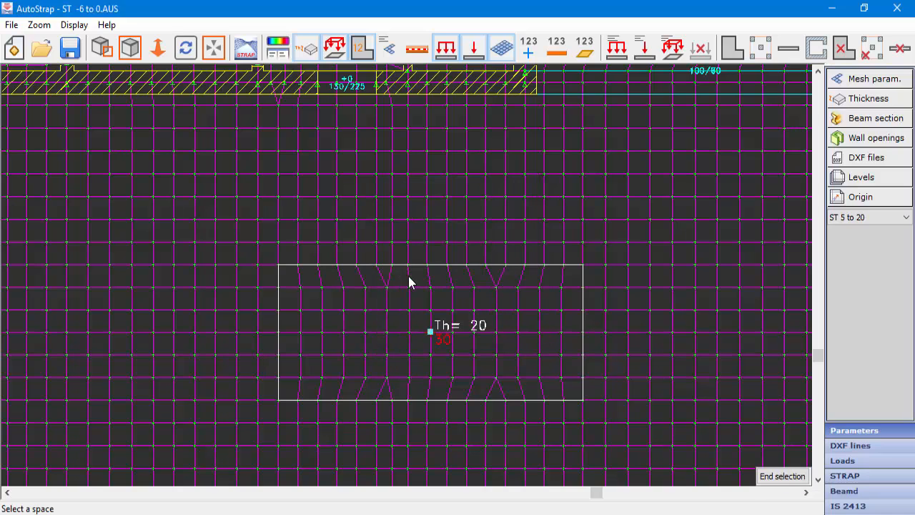
pyautogui.click(432, 333)
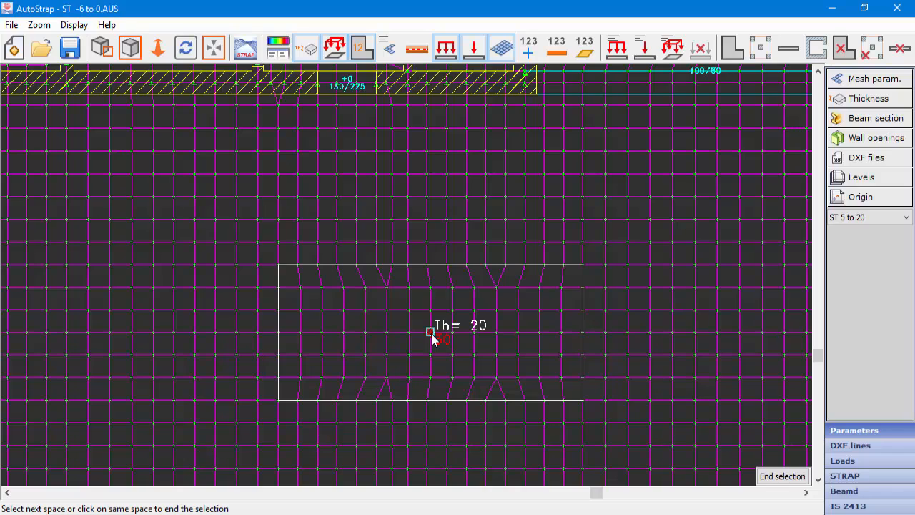
pyautogui.click(431, 333)
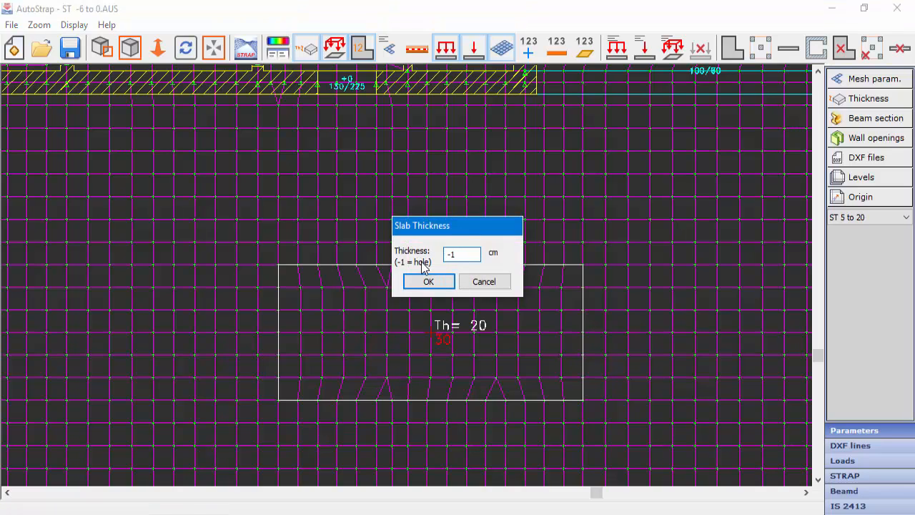
pyautogui.click(429, 282)
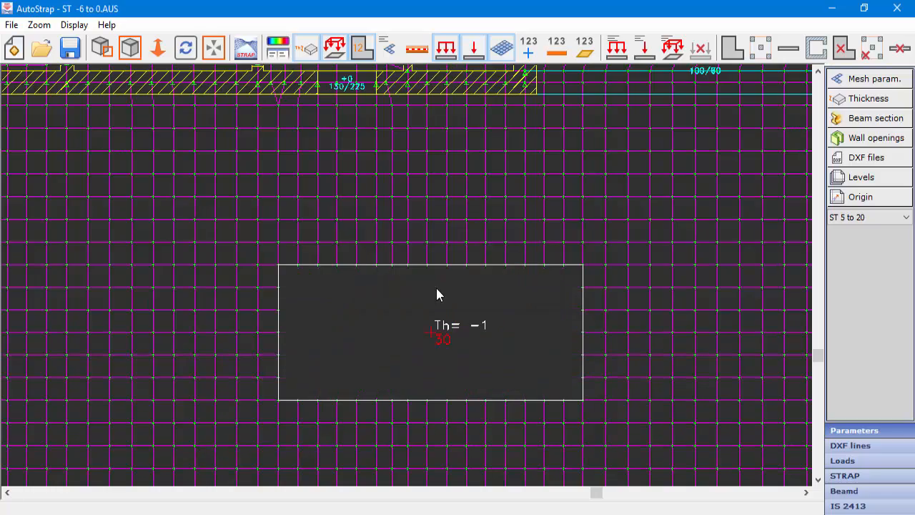
# Step: Review the whole floor plan and inspect the section label of the upper-edge beam between columns 17 and 18
pyautogui.scroll(-2, 504, 324)
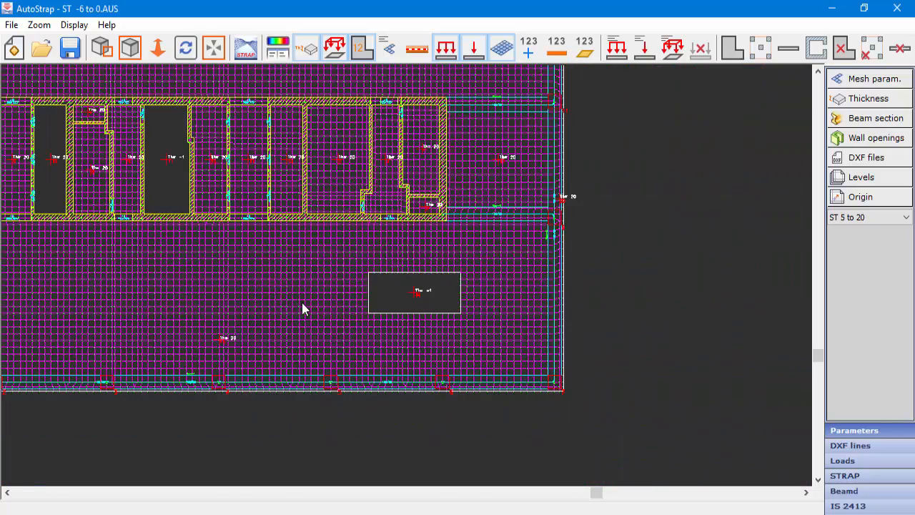
pyautogui.scroll(-4, 475, 345)
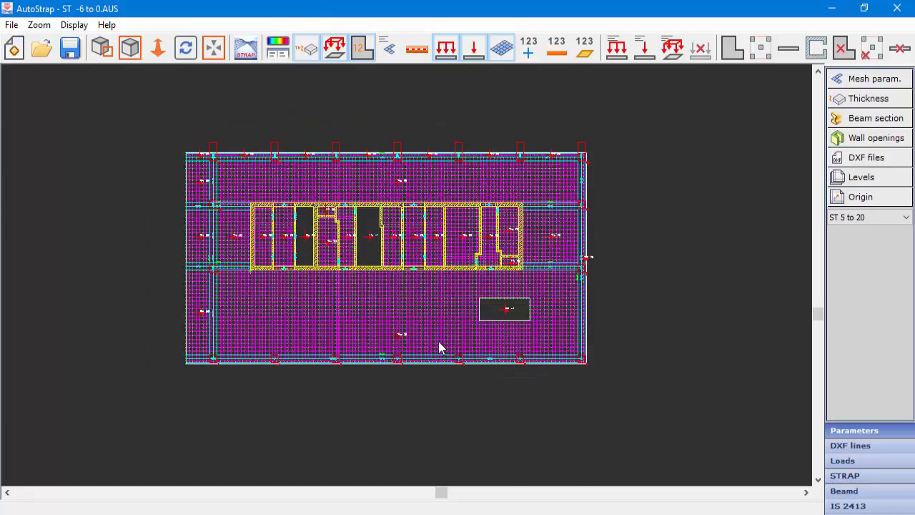
pyautogui.scroll(2, 438, 341)
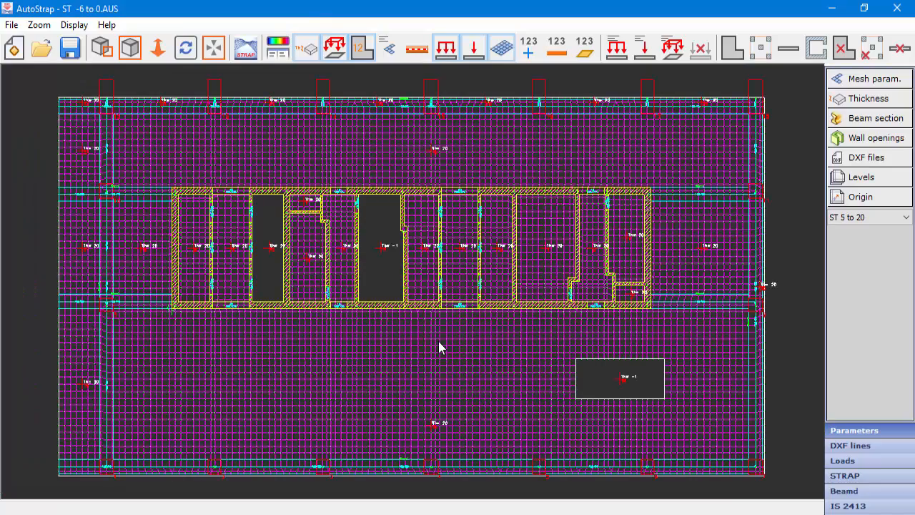
pyautogui.click(102, 48)
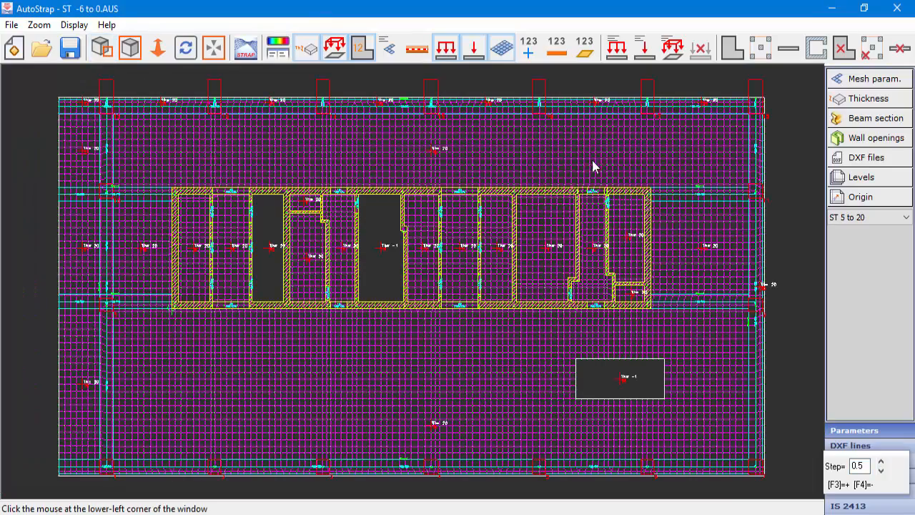
pyautogui.click(643, 79)
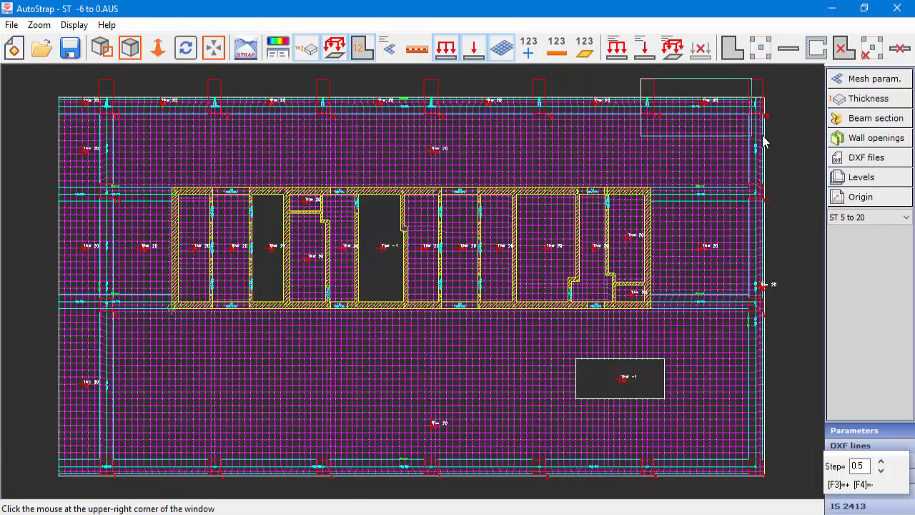
pyautogui.click(764, 140)
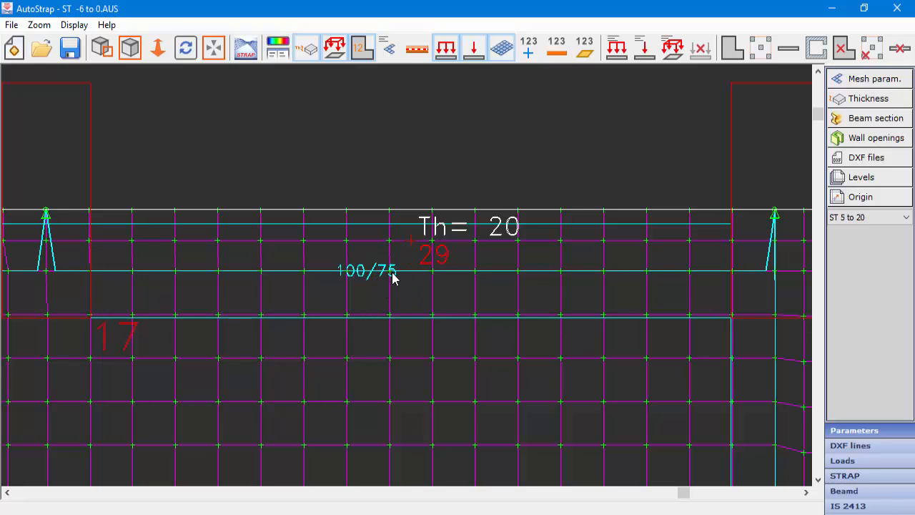
# Step: Review the whole floor plan and the model levels list with the DXF file assigned to each level
pyautogui.scroll(-1, 393, 280)
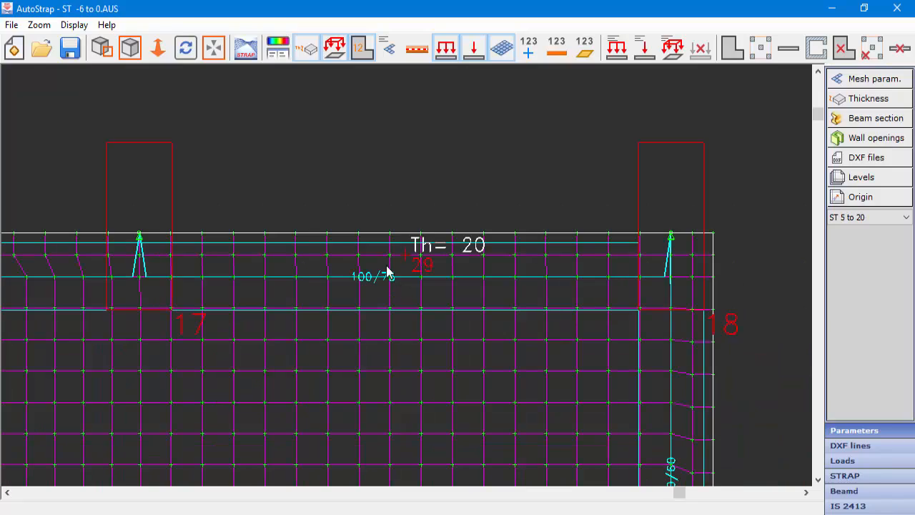
pyautogui.click(130, 48)
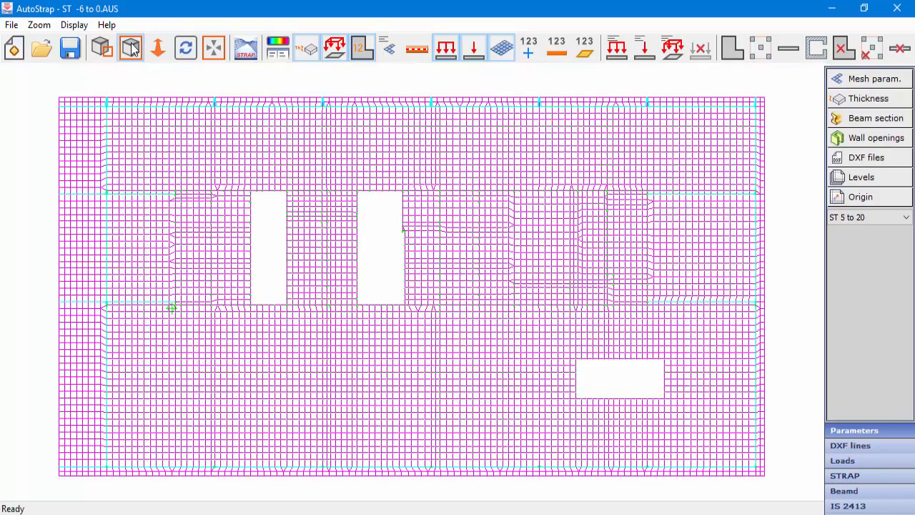
pyautogui.click(882, 181)
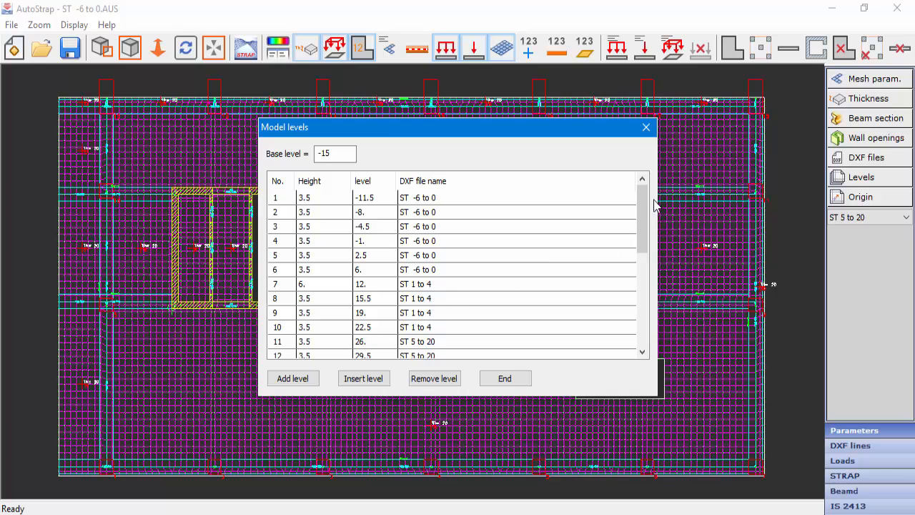
pyautogui.moveTo(642, 228); pyautogui.dragTo(640, 309)
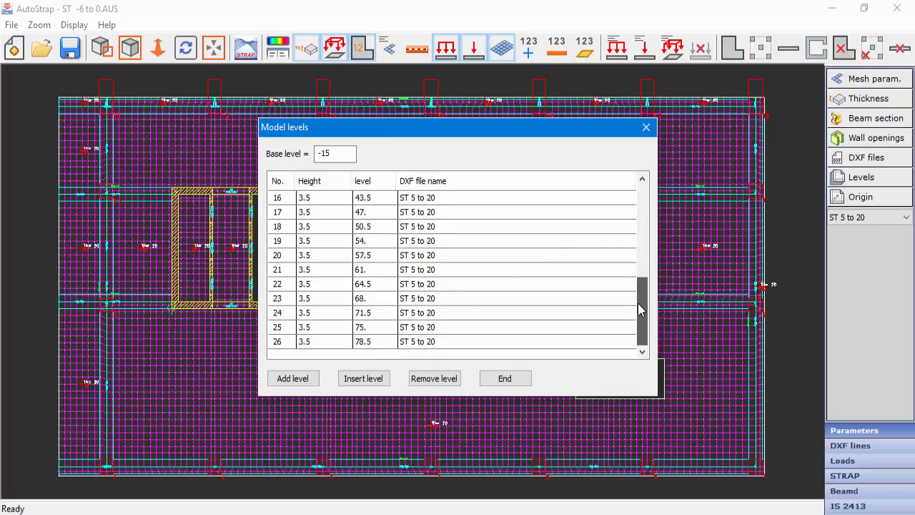
pyautogui.click(522, 382)
# Step: Switch to the ST -6 to 0 floor plan for editing its DXF line assignments
pyautogui.click(856, 449)
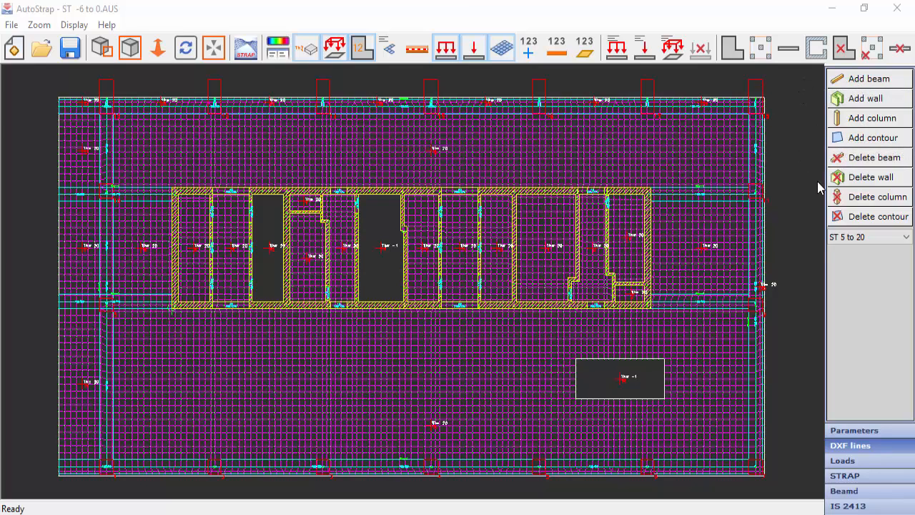
pyautogui.click(846, 238)
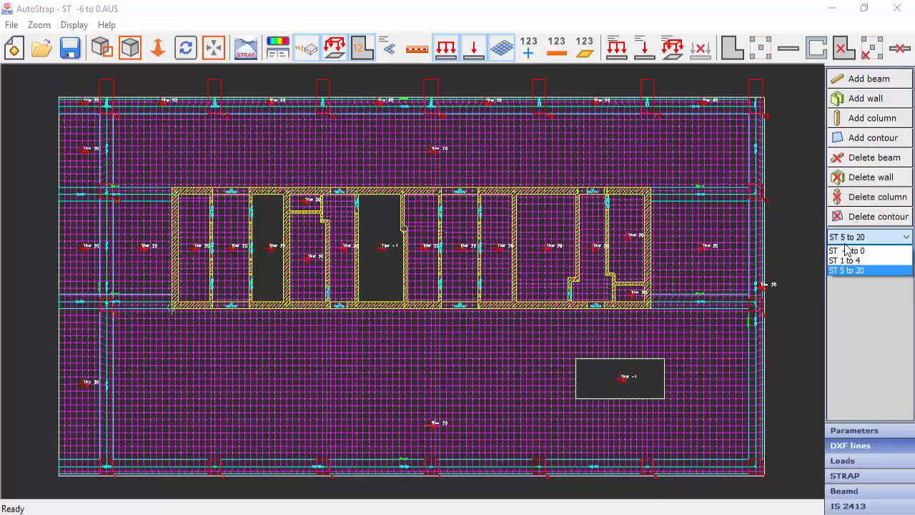
pyautogui.click(846, 250)
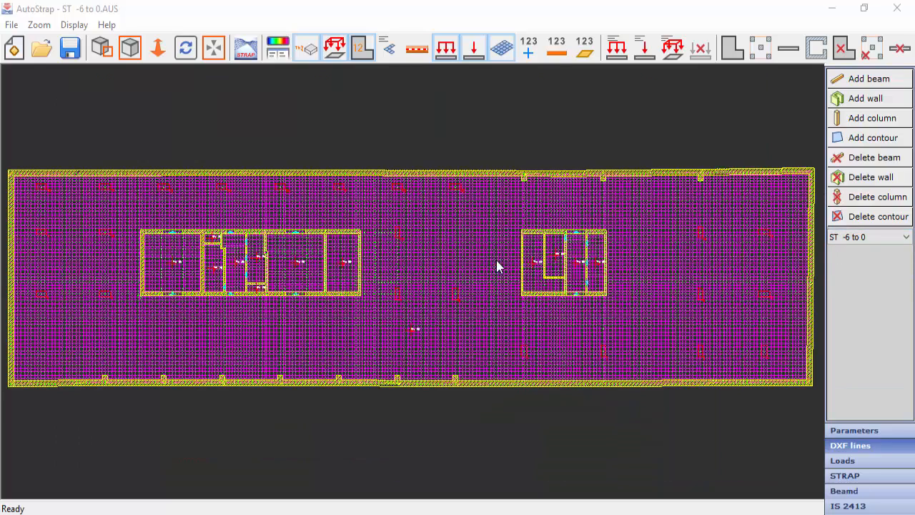
# Step: Add a beam along the left wall line of the right-hand core, erasing the existing wall element there
pyautogui.click(102, 48)
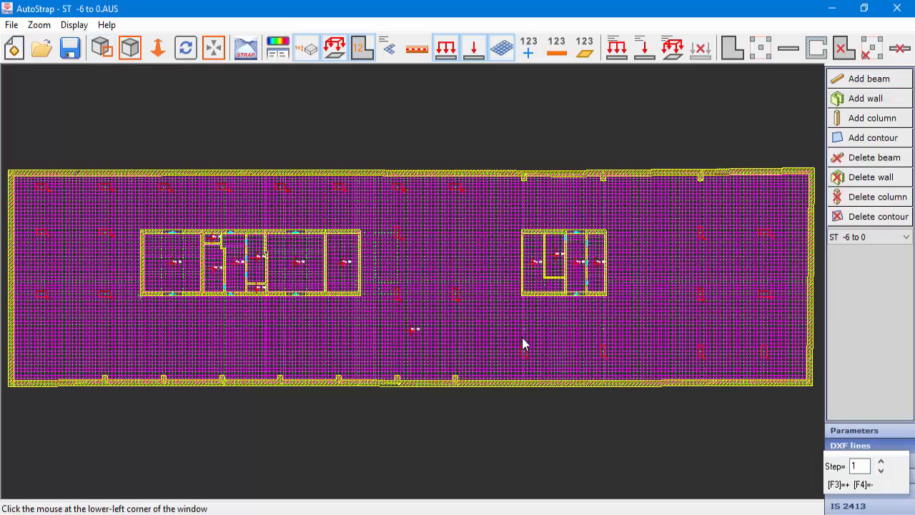
pyautogui.click(509, 221)
pyautogui.click(552, 310)
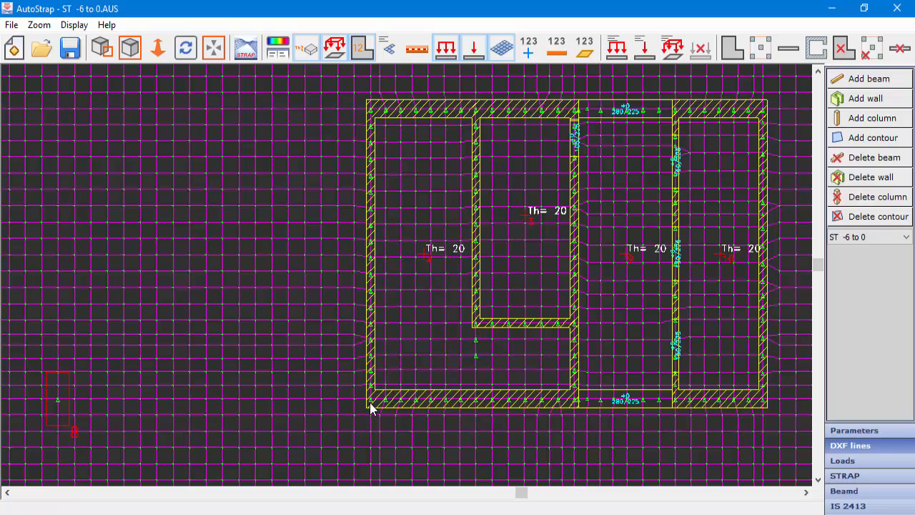
pyautogui.click(867, 79)
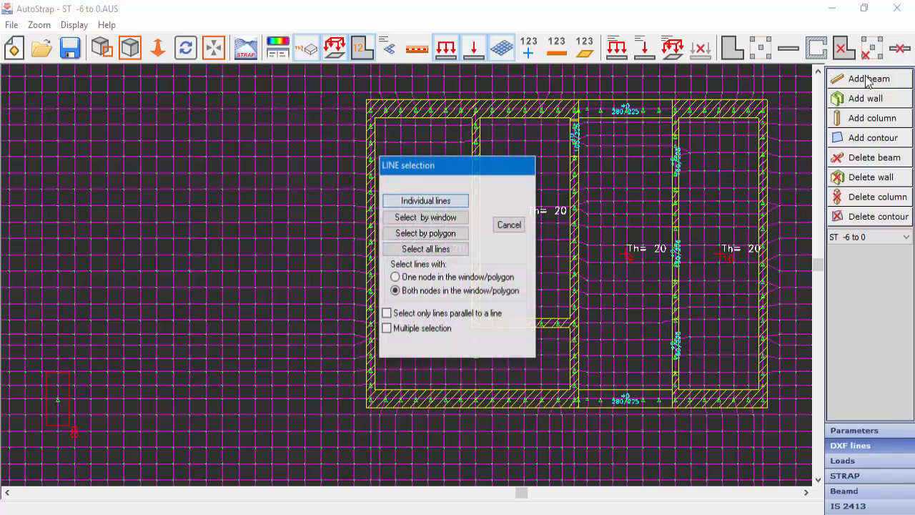
pyautogui.click(426, 202)
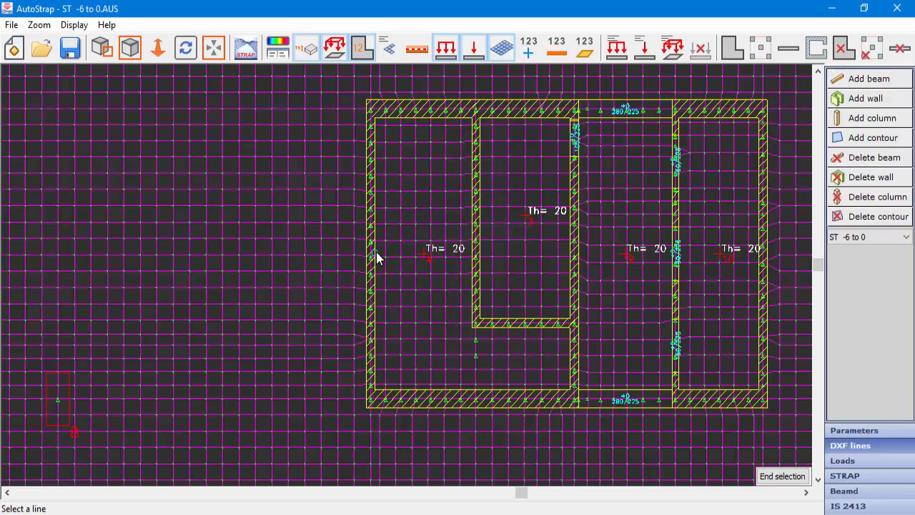
pyautogui.click(365, 252)
pyautogui.click(363, 250)
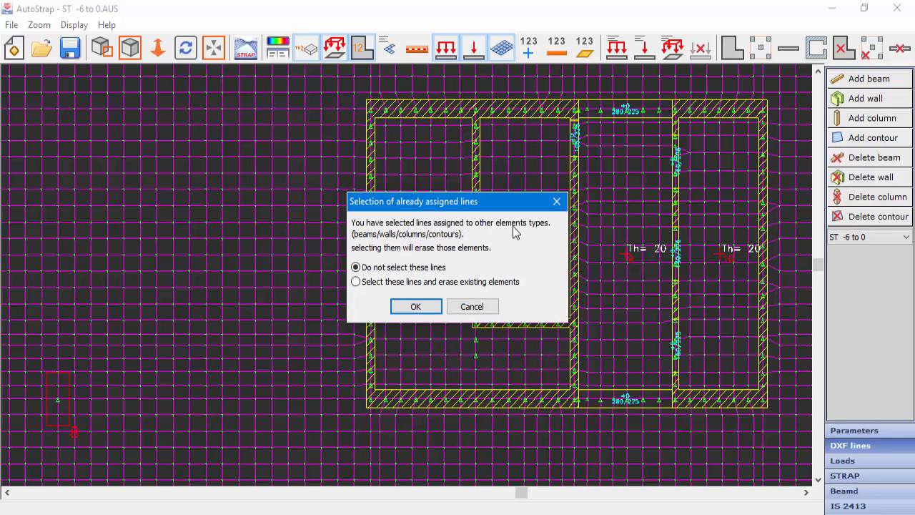
pyautogui.click(356, 282)
pyautogui.click(413, 307)
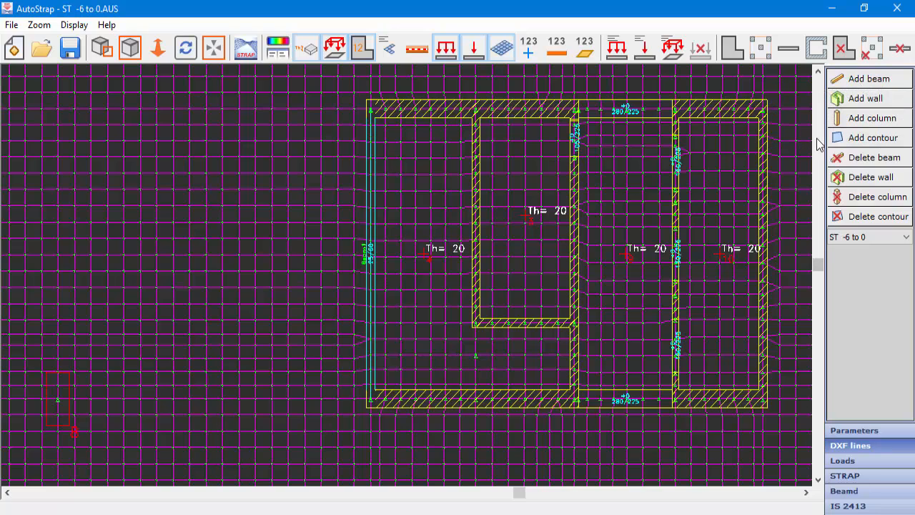
pyautogui.scroll(-1, 569, 331)
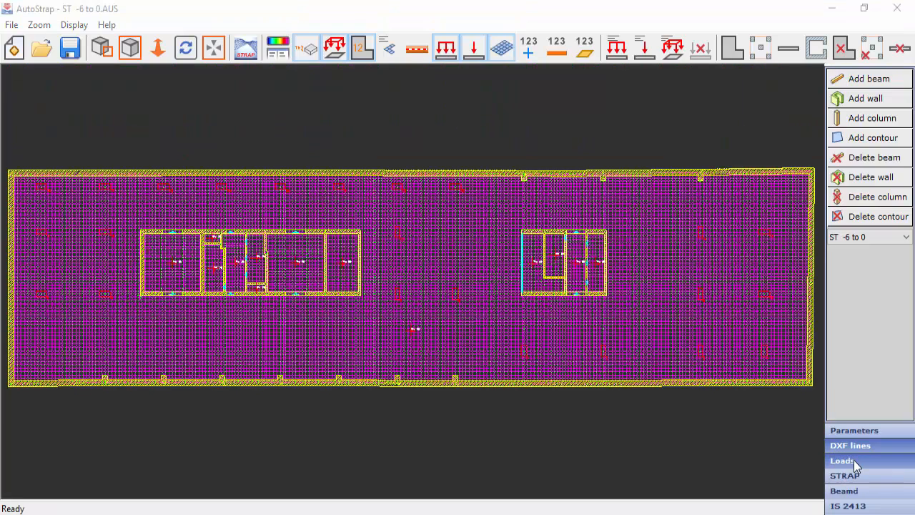
# Step: Apply slab loads of 1.2 Ton/m^2 dead and 0.25 Ton/m^2 live to all slabs on ST -6 to 0 as element loads
pyautogui.click(854, 462)
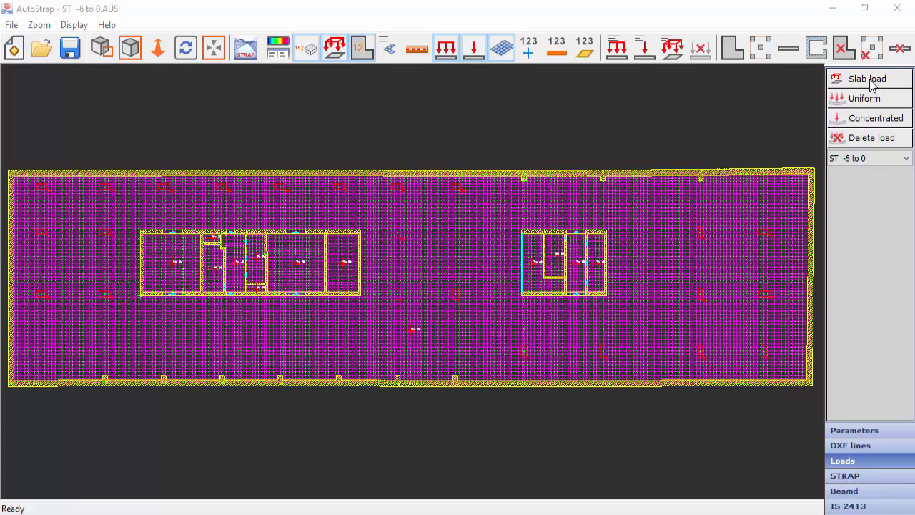
pyautogui.click(875, 84)
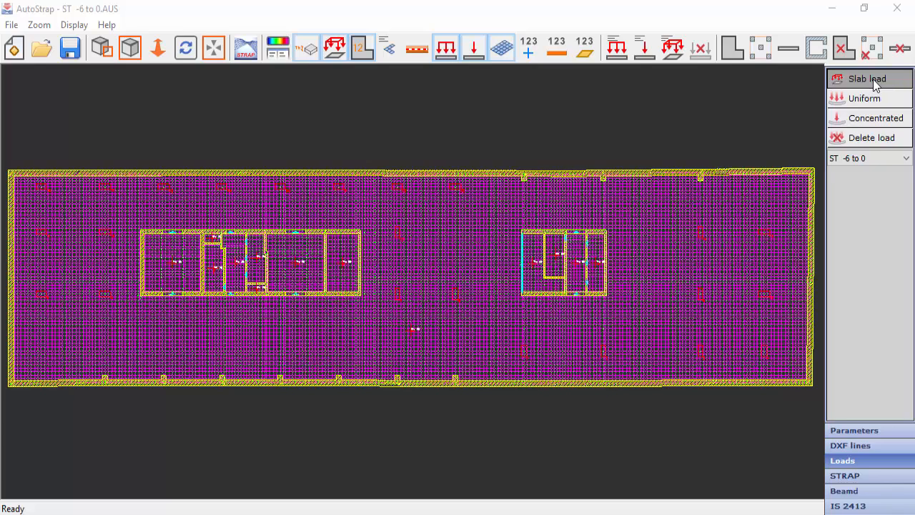
pyautogui.click(423, 258)
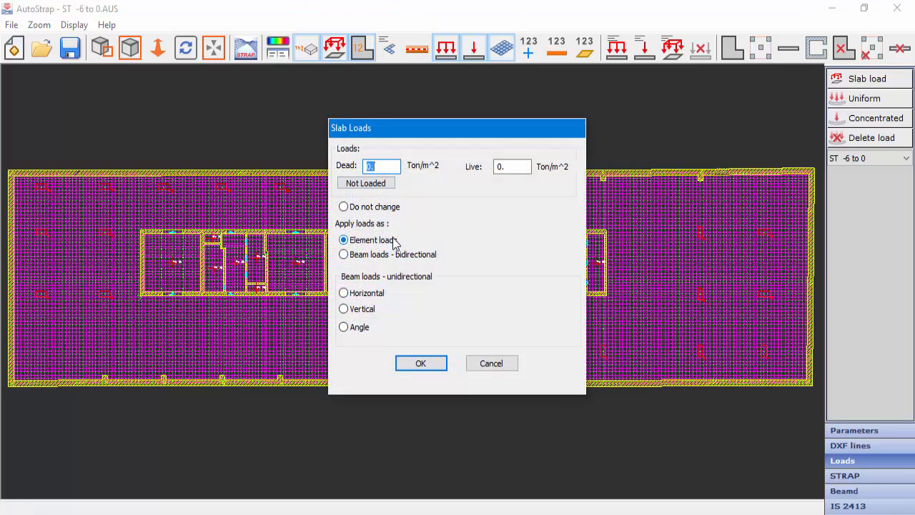
pyautogui.write('1.2')
pyautogui.moveTo(507, 166); pyautogui.dragTo(489, 169)
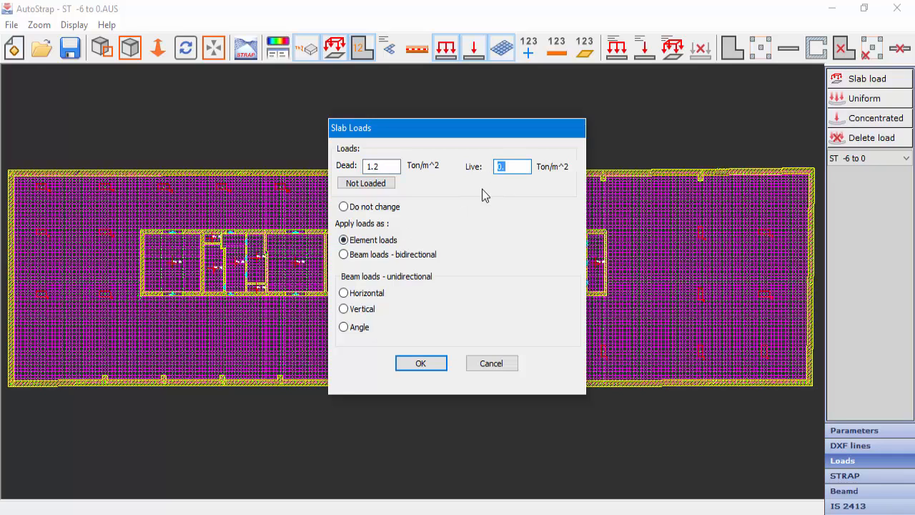
pyautogui.write('25')
pyautogui.click(435, 365)
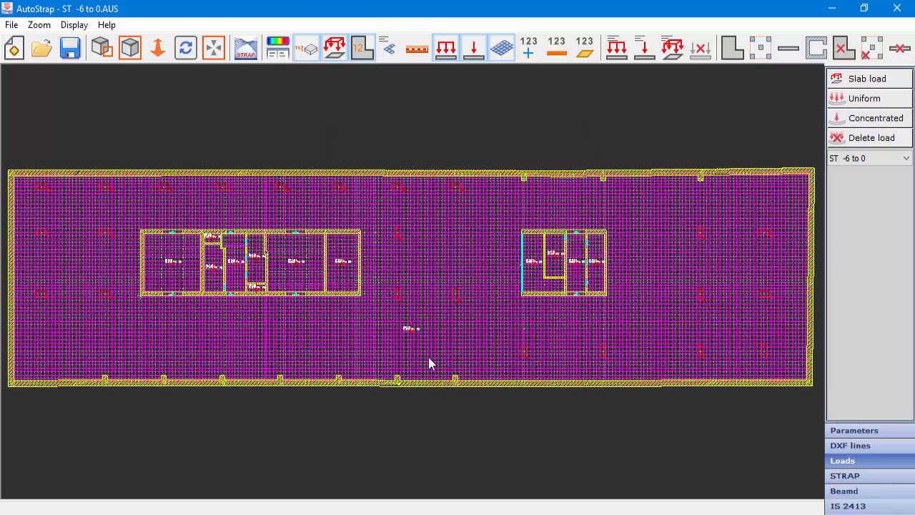
# Step: Check the Slab Loads display option and inspect the load labels on the slabs at the left-hand core's right end
pyautogui.click(75, 26)
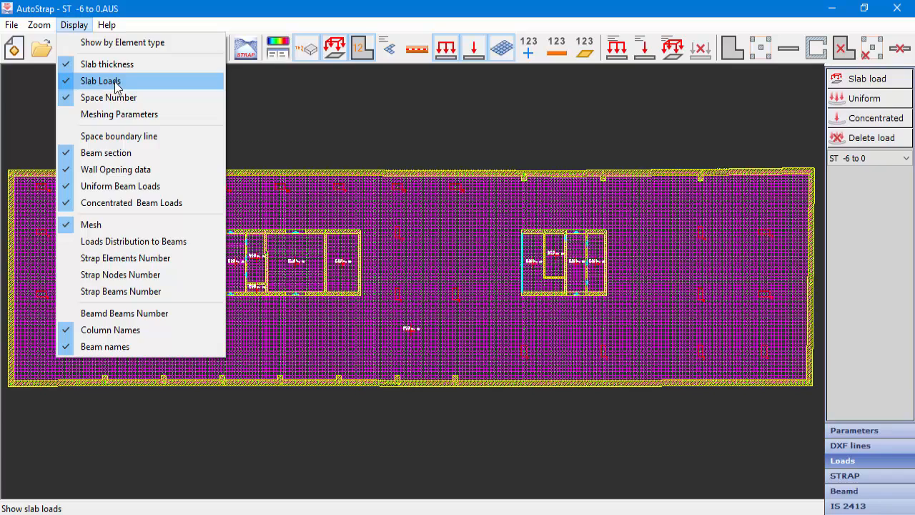
pyautogui.click(363, 143)
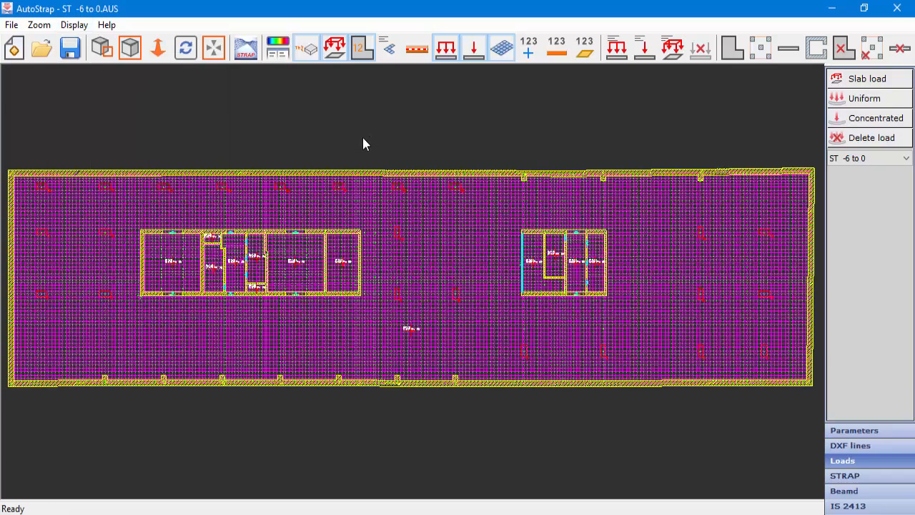
pyautogui.click(102, 47)
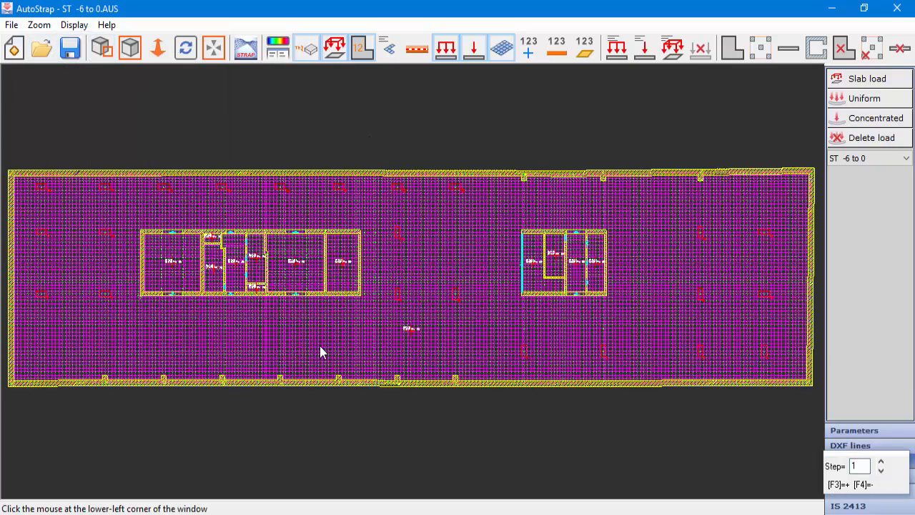
pyautogui.click(316, 223)
pyautogui.click(407, 319)
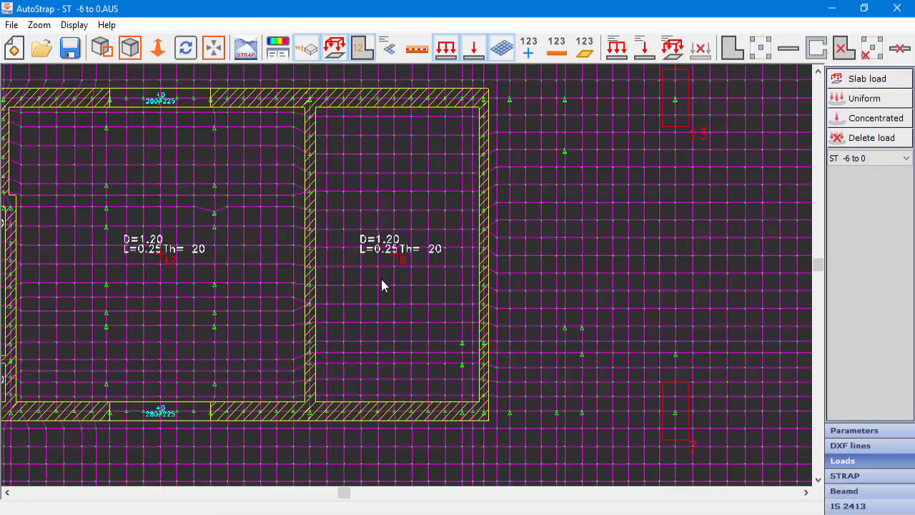
pyautogui.scroll(1, 389, 255)
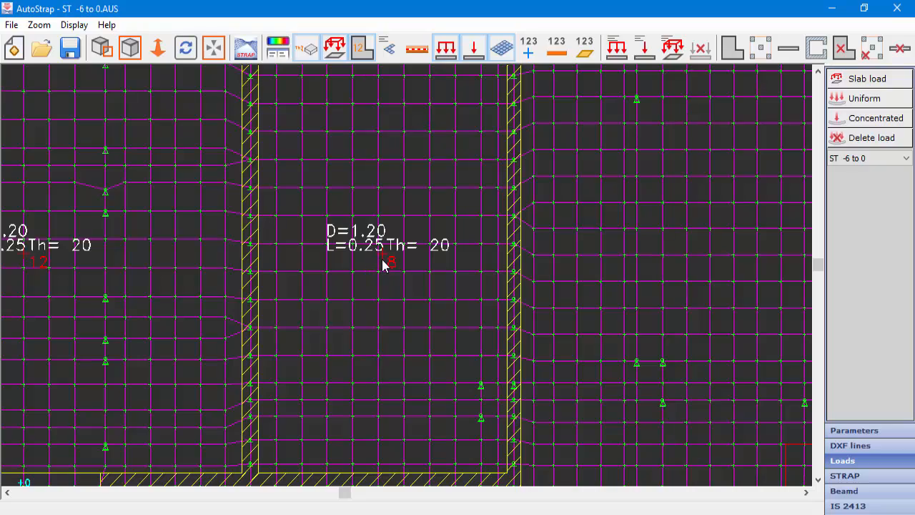
pyautogui.scroll(-1, 383, 264)
pyautogui.scroll(-3, 383, 265)
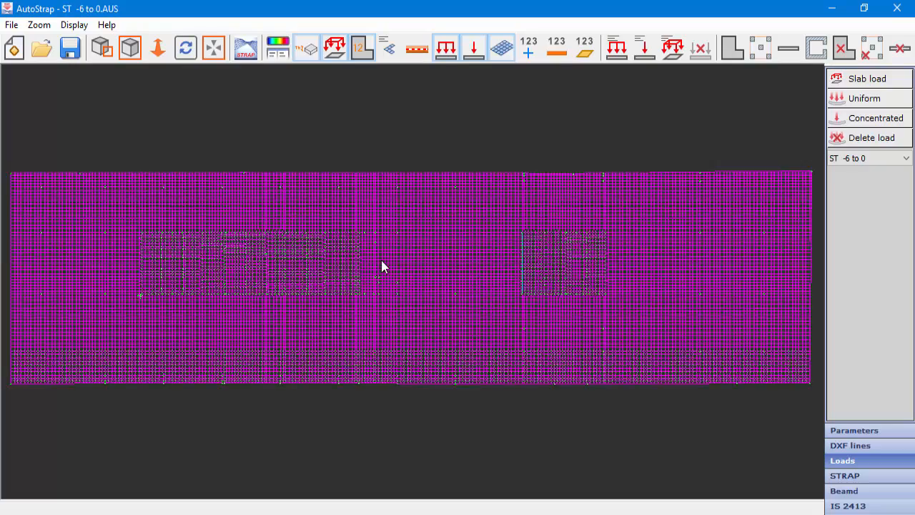
# Step: Switch the load definition to the ST 5 to 20 floor plan, around the core's upper-right corner and column 11
pyautogui.click(881, 158)
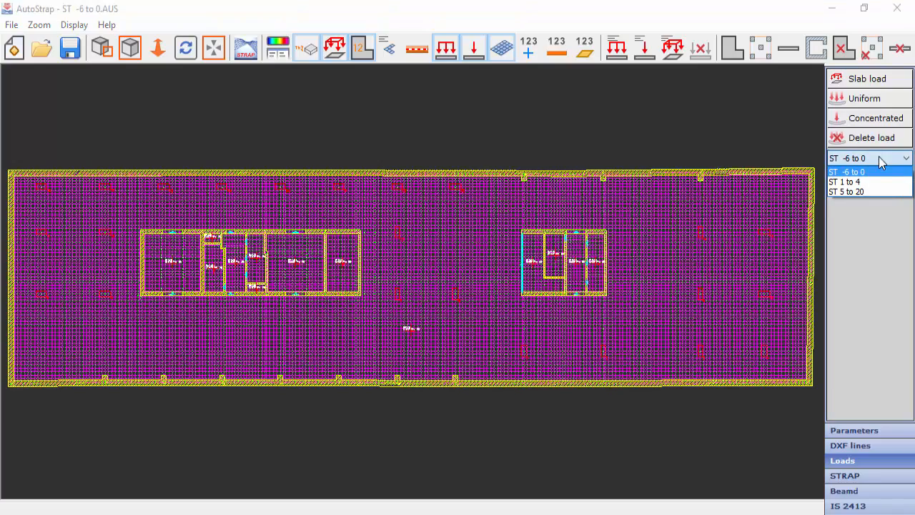
pyautogui.click(862, 191)
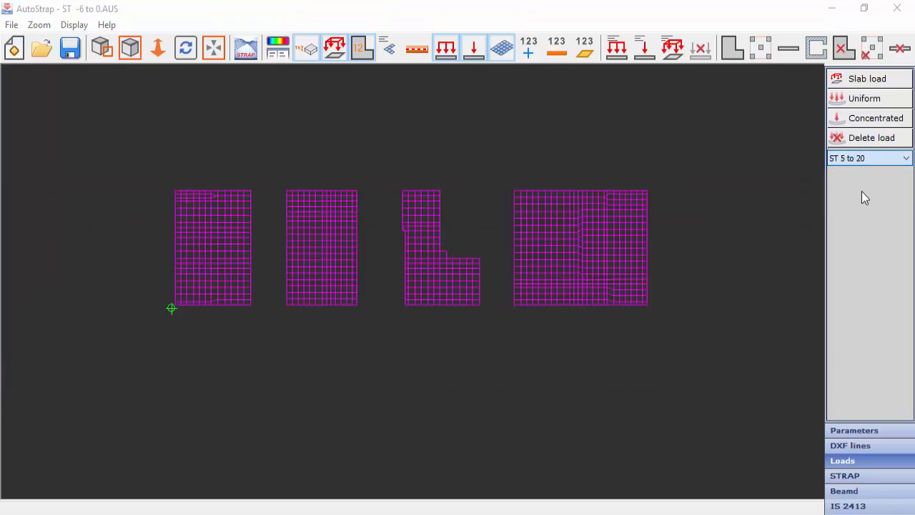
pyautogui.scroll(2, 551, 288)
pyautogui.scroll(4, 421, 293)
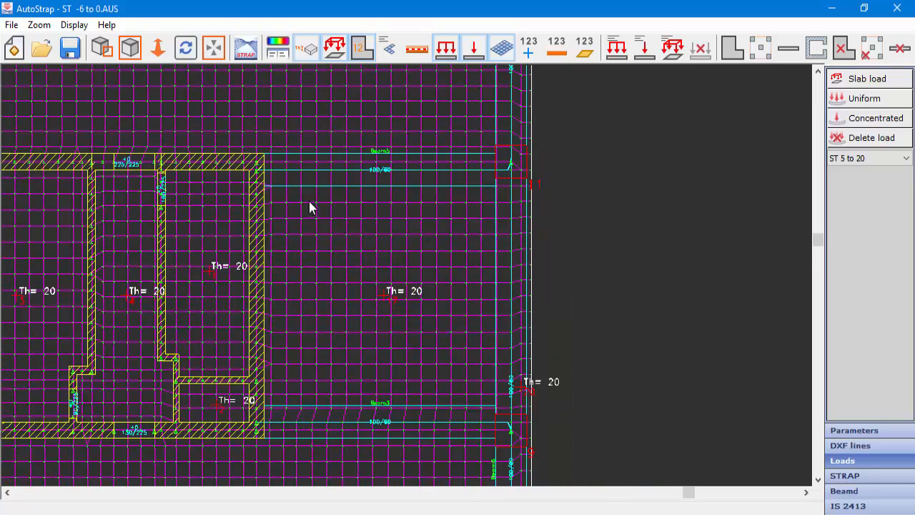
pyautogui.moveTo(309, 201); pyautogui.dragTo(438, 441, button='middle')
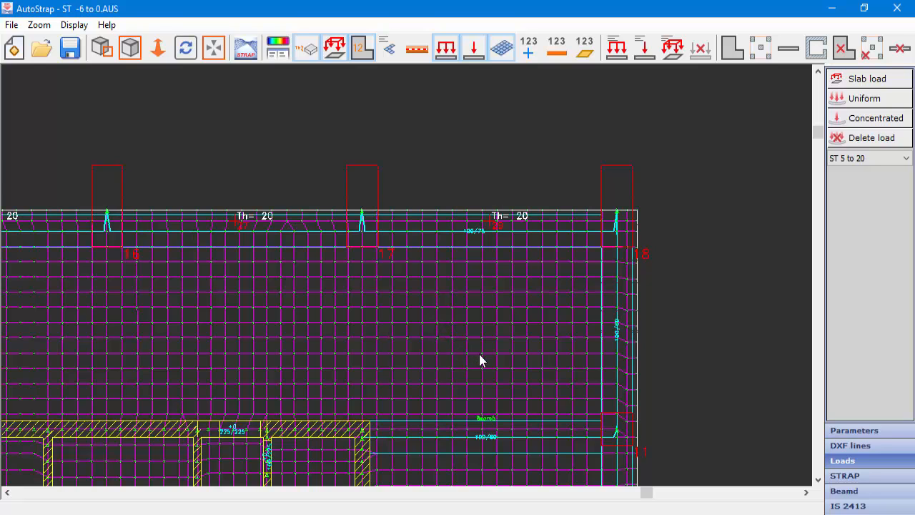
pyautogui.scroll(-2, 458, 365)
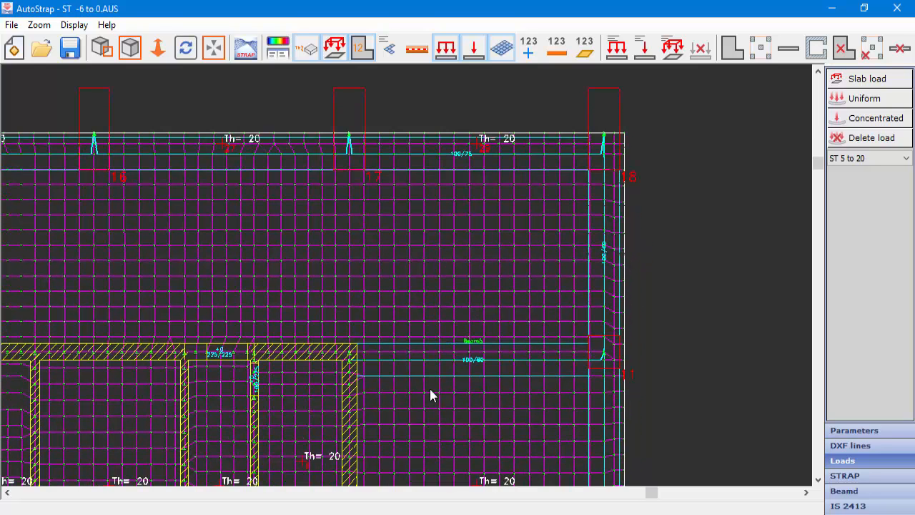
# Step: Apply a uniform load of 2 Ton/m dead and 1 Ton/m live to the beam between the core's upper-right corner and column 11
pyautogui.click(875, 100)
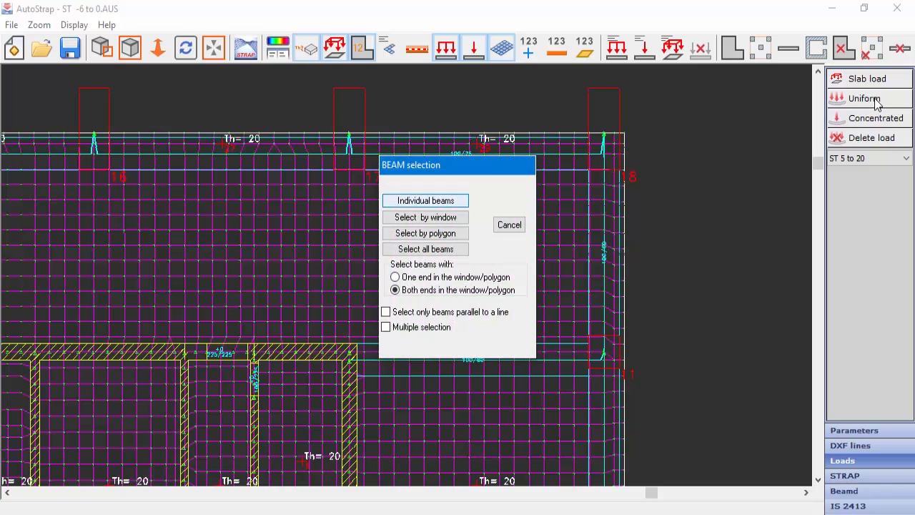
pyautogui.click(425, 203)
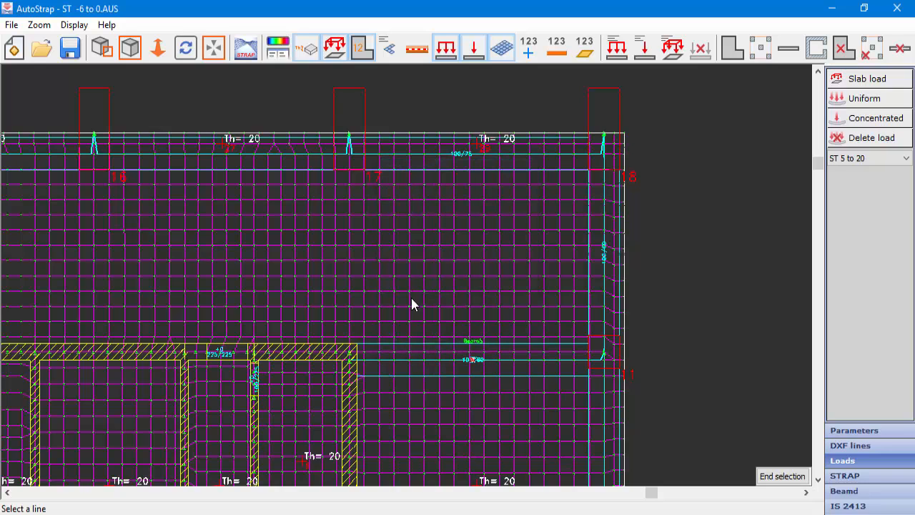
pyautogui.click(472, 363)
pyautogui.click(472, 363)
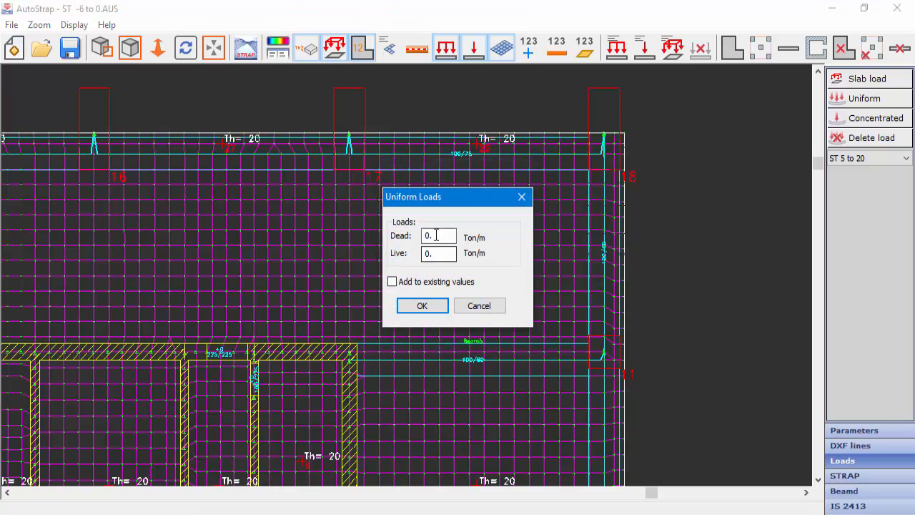
pyautogui.write('2')
pyautogui.press('Tab')
pyautogui.write('1')
pyautogui.click(430, 307)
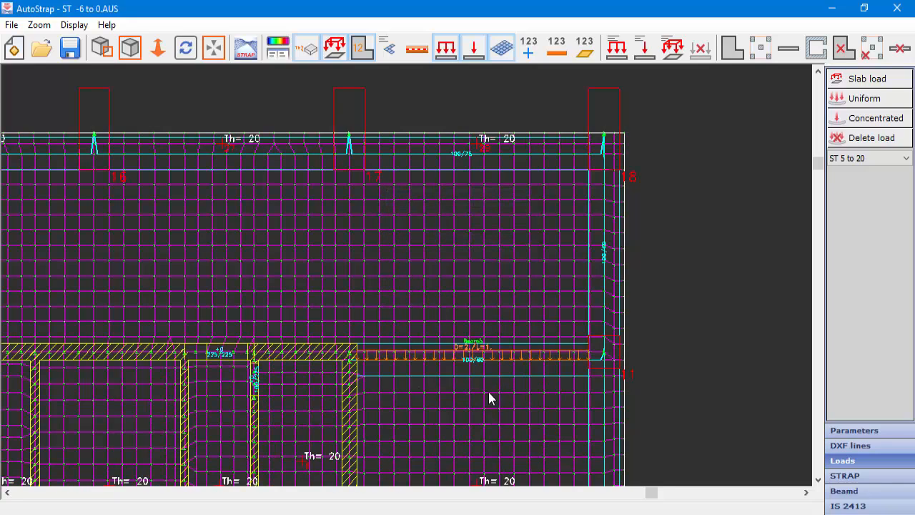
pyautogui.scroll(2, 488, 392)
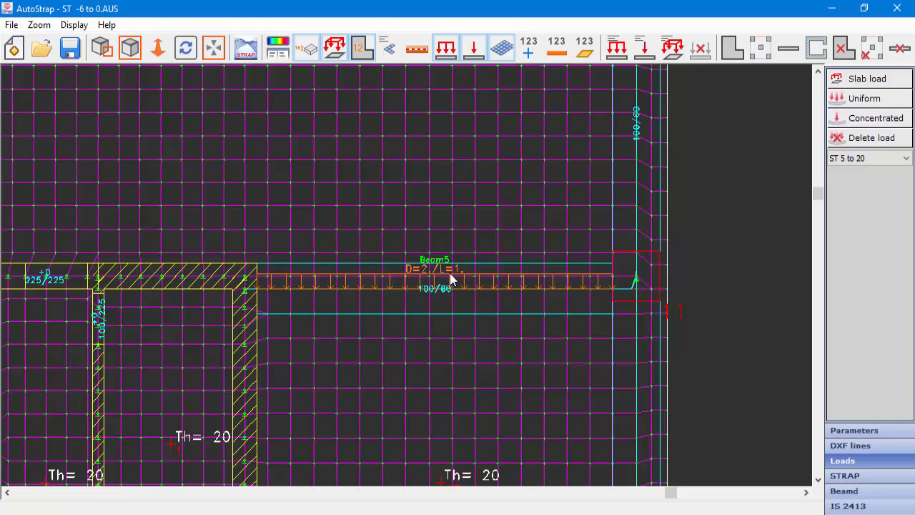
# Step: Apply a concentrated load of 8 Ton dead and 2 Ton live on the core-to-column 11 beam, towards column 11
pyautogui.click(877, 119)
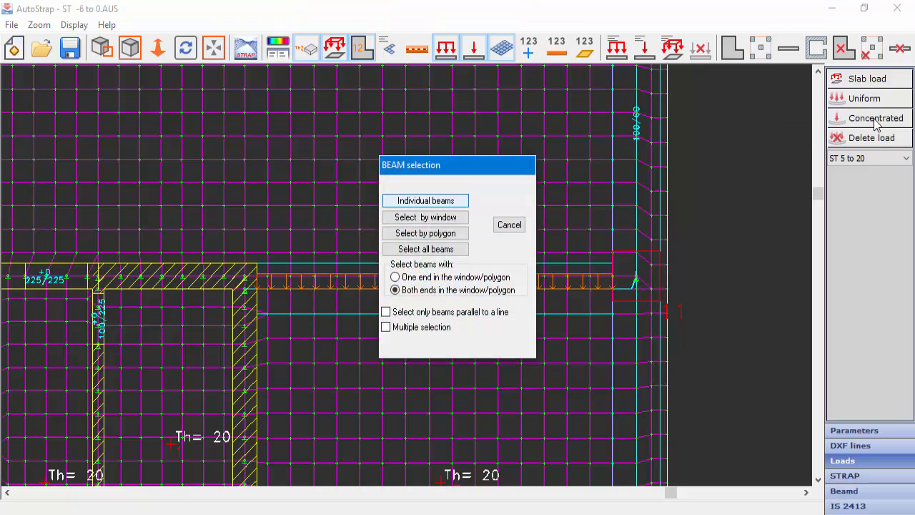
pyautogui.click(425, 201)
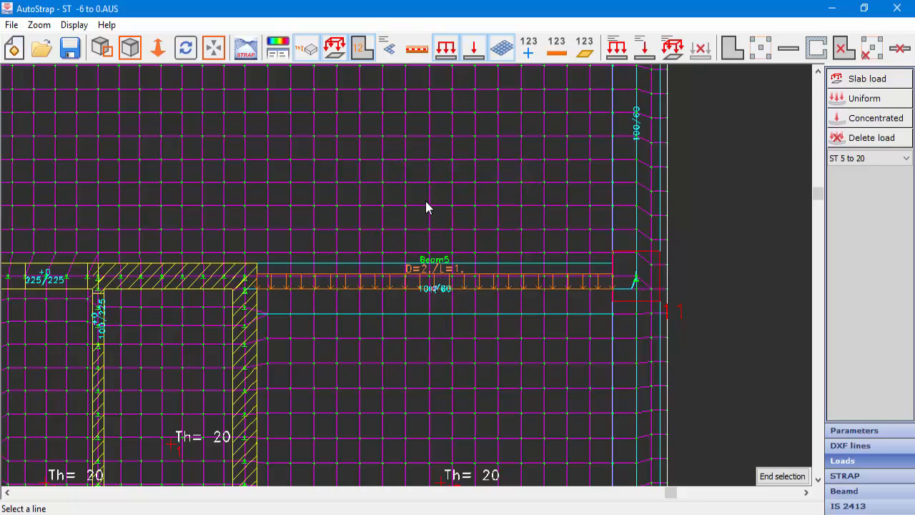
pyautogui.click(436, 291)
pyautogui.click(434, 292)
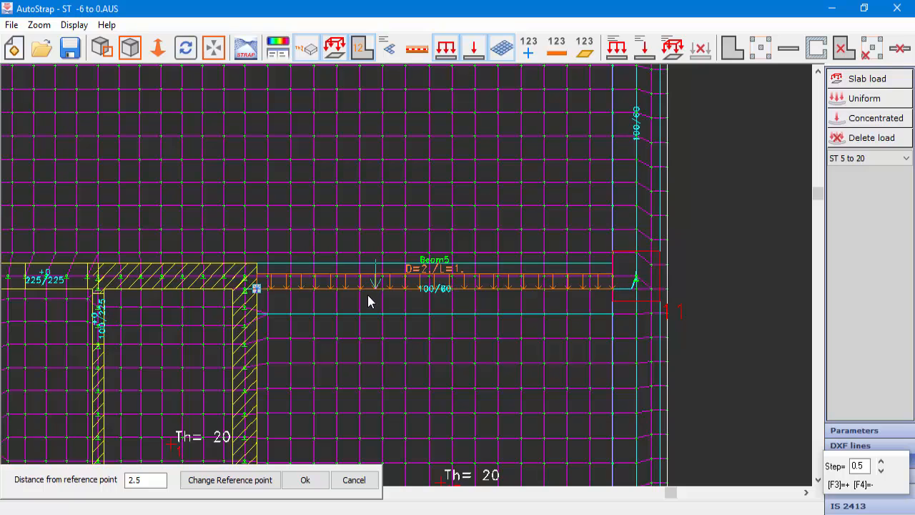
pyautogui.click(544, 292)
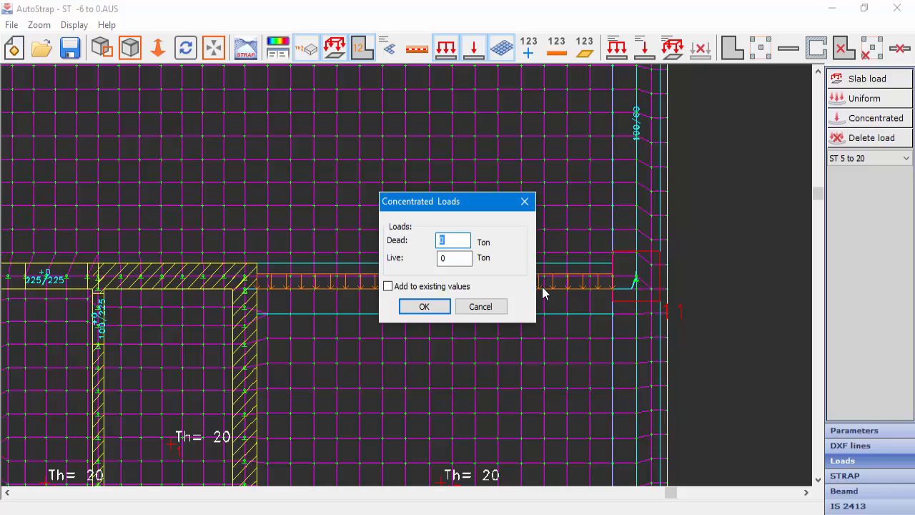
pyautogui.write('8')
pyautogui.press('Tab')
pyautogui.write('2')
pyautogui.click(432, 307)
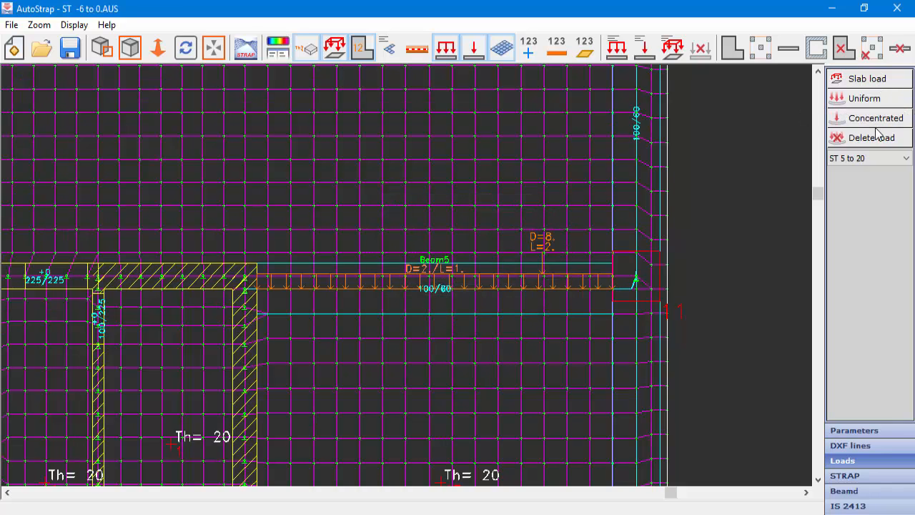
# Step: Review the STRAP model defaults for connection points, base supports, column offsets, rigid links and beam extension, without changing them
pyautogui.click(133, 50)
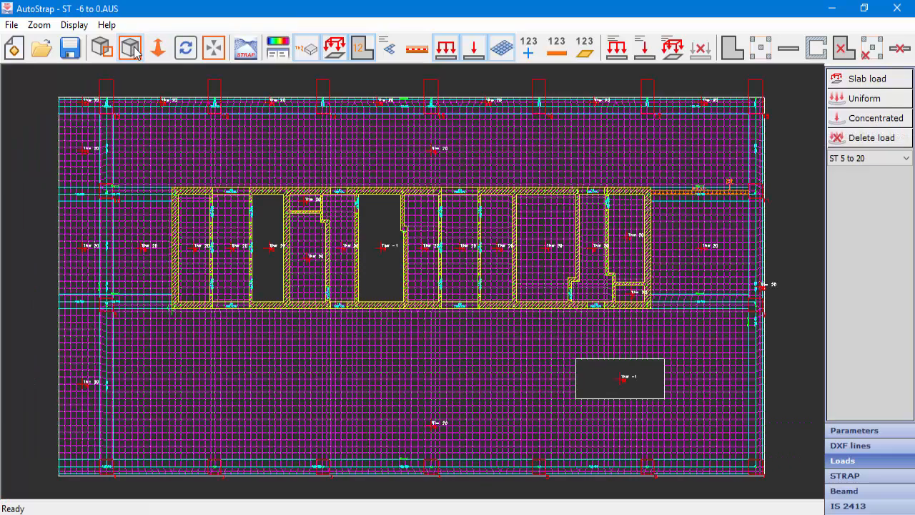
pyautogui.click(857, 476)
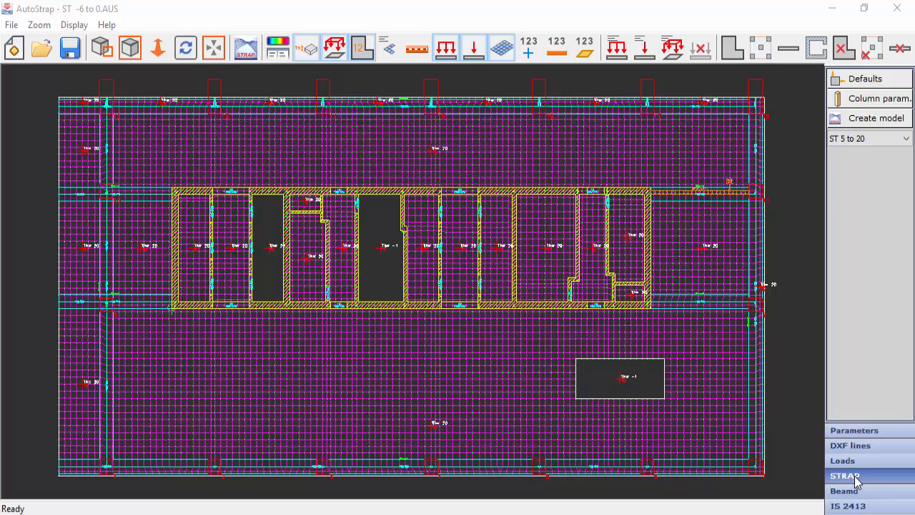
pyautogui.click(865, 80)
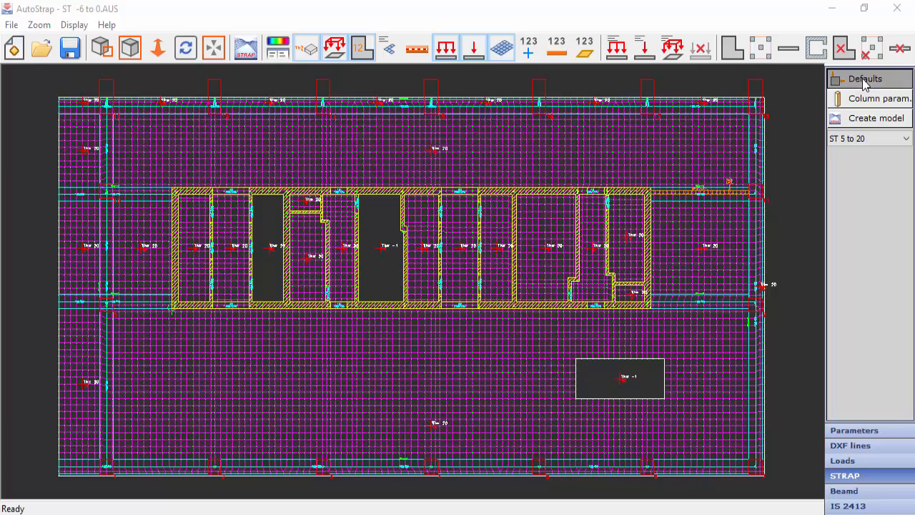
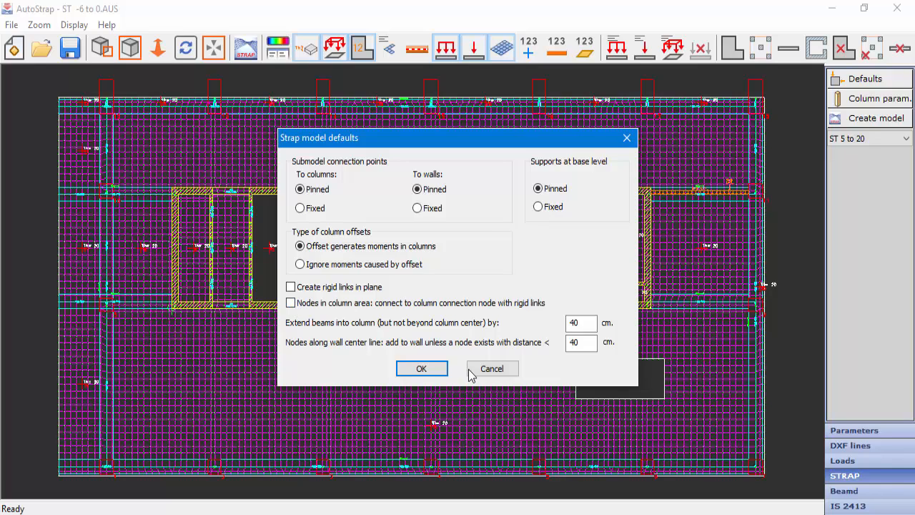
pyautogui.click(491, 369)
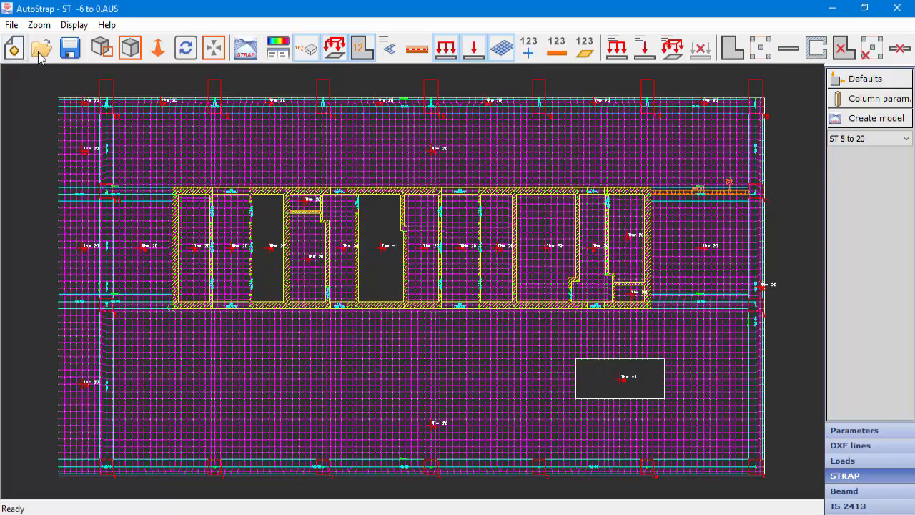
# Step: Examine the mesh around column 13 with node numbers displayed, and check the beam extension value in the STRAP model defaults
pyautogui.click(103, 49)
pyautogui.click(193, 70)
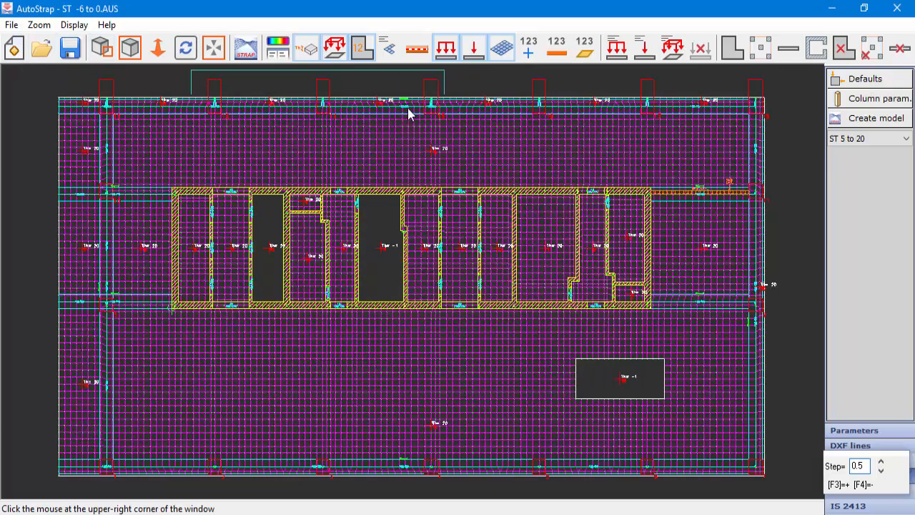
pyautogui.click(281, 170)
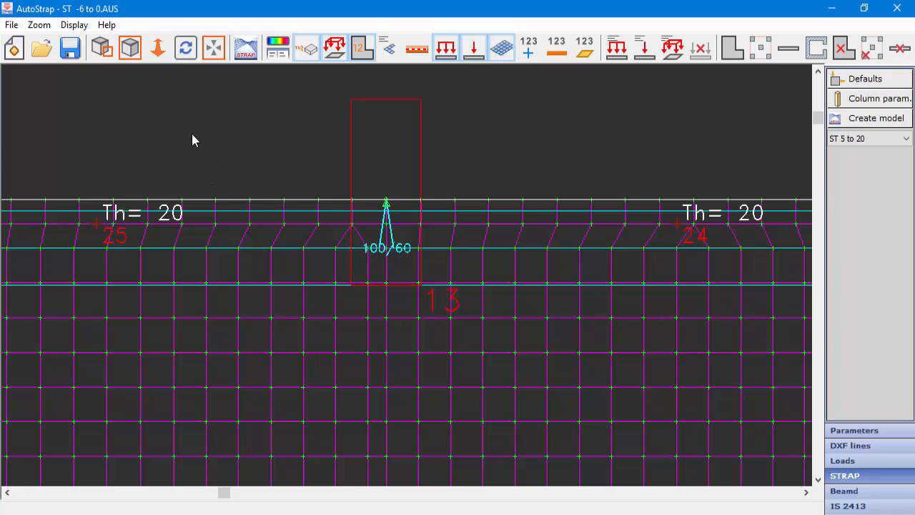
pyautogui.click(530, 47)
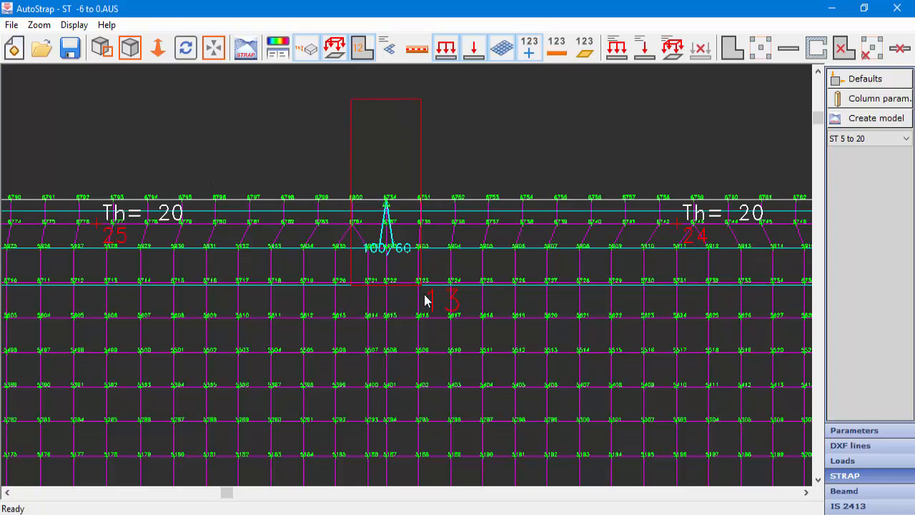
pyautogui.scroll(2, 424, 300)
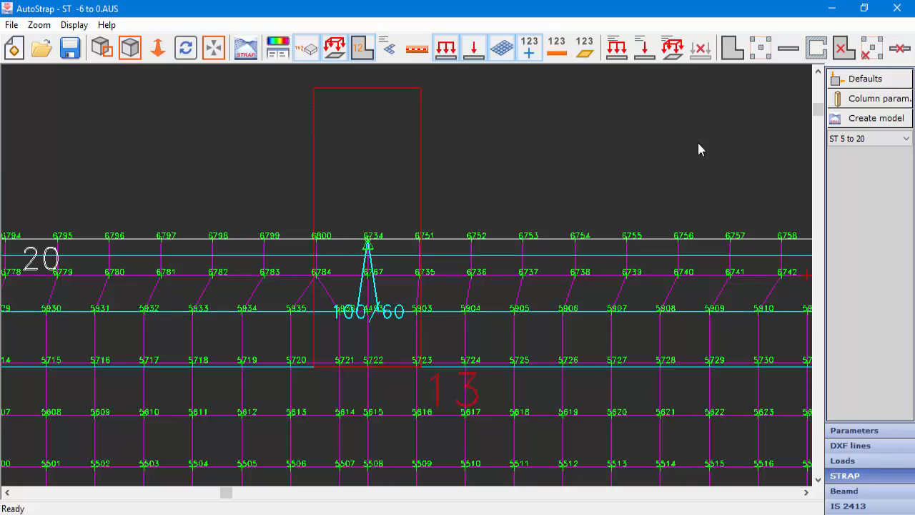
pyautogui.click(130, 47)
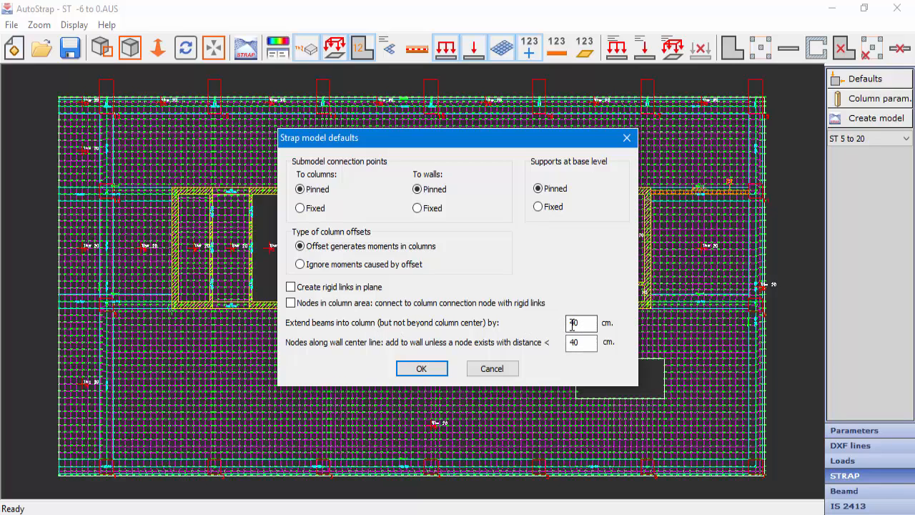
pyautogui.click(493, 371)
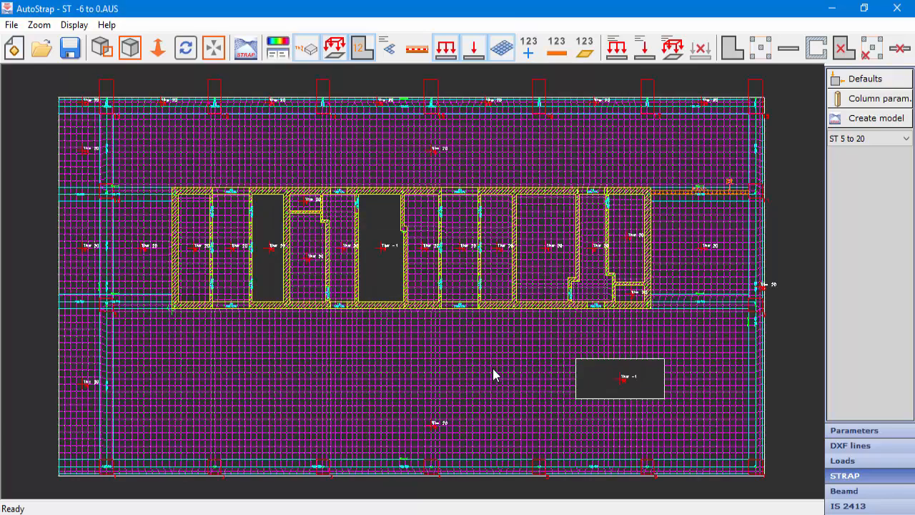
# Step: Inspect how the lower edge beam extends into columns 5 and 6, closing in on the connection node of column 5
pyautogui.click(102, 47)
pyautogui.click(501, 441)
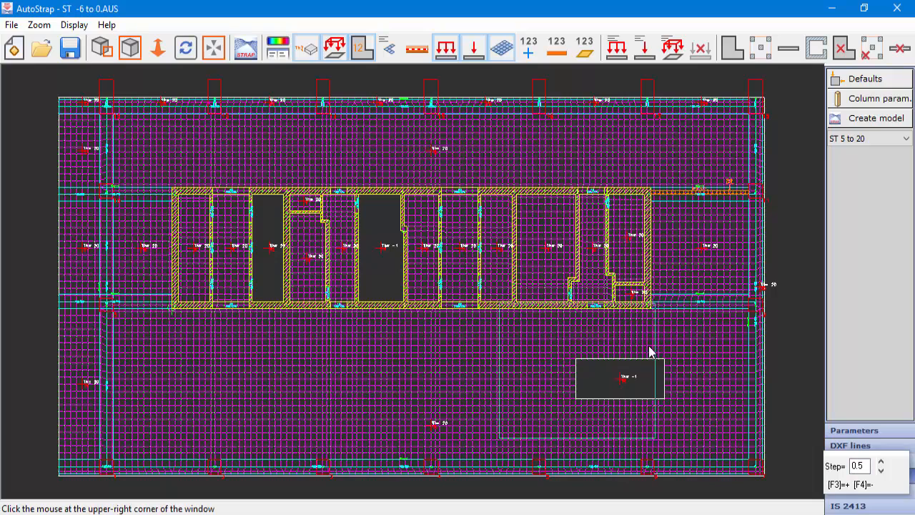
pyautogui.click(679, 491)
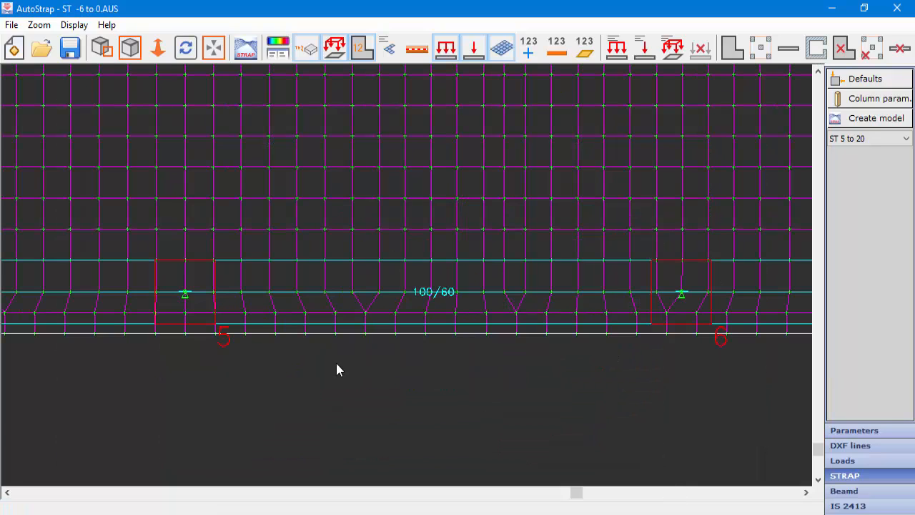
pyautogui.scroll(1, 164, 299)
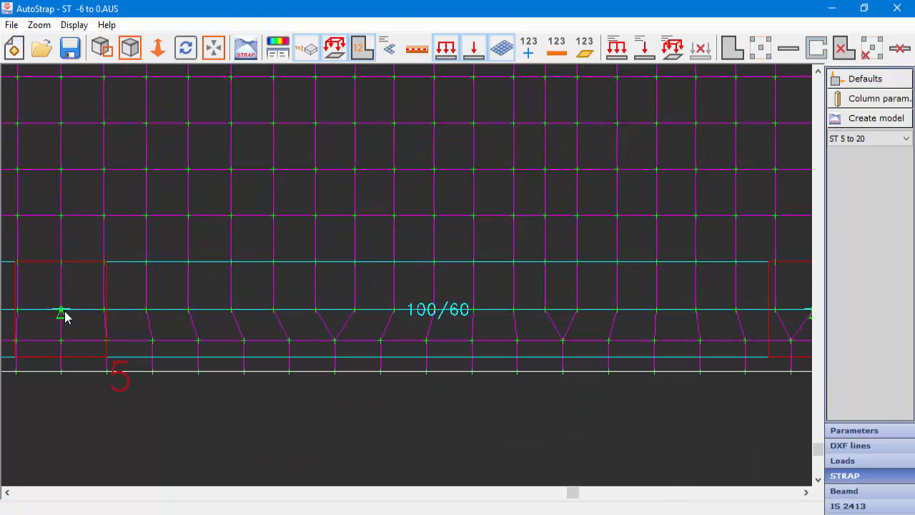
pyautogui.scroll(-1, 159, 306)
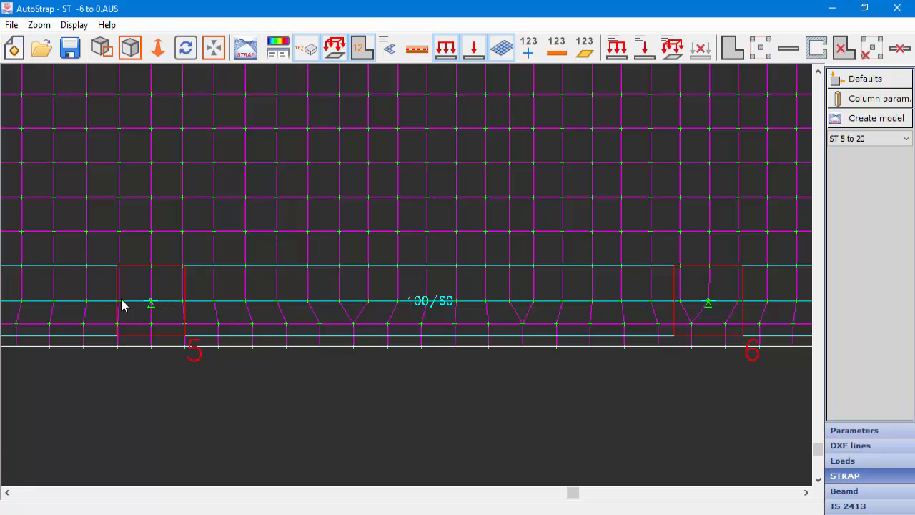
pyautogui.scroll(3, 152, 304)
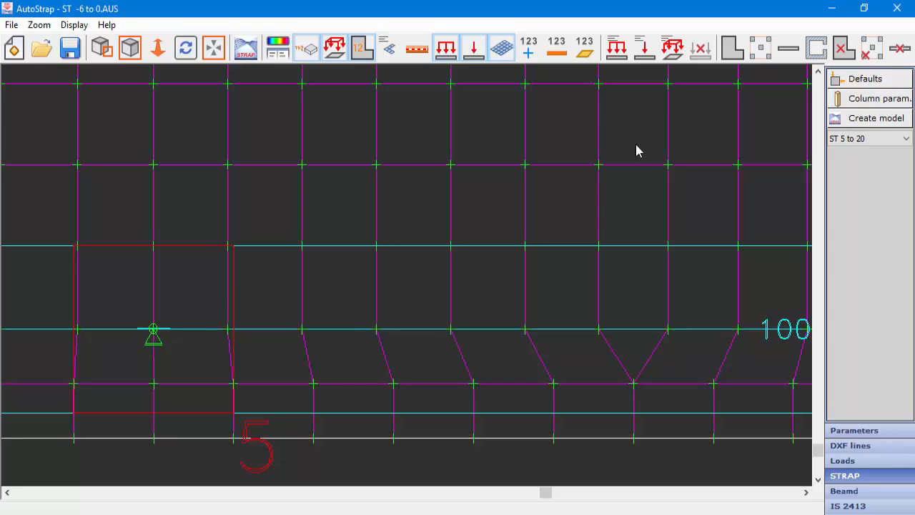
# Step: Set the STRAP default for extending beams into columns to 20 cm
pyautogui.click(861, 83)
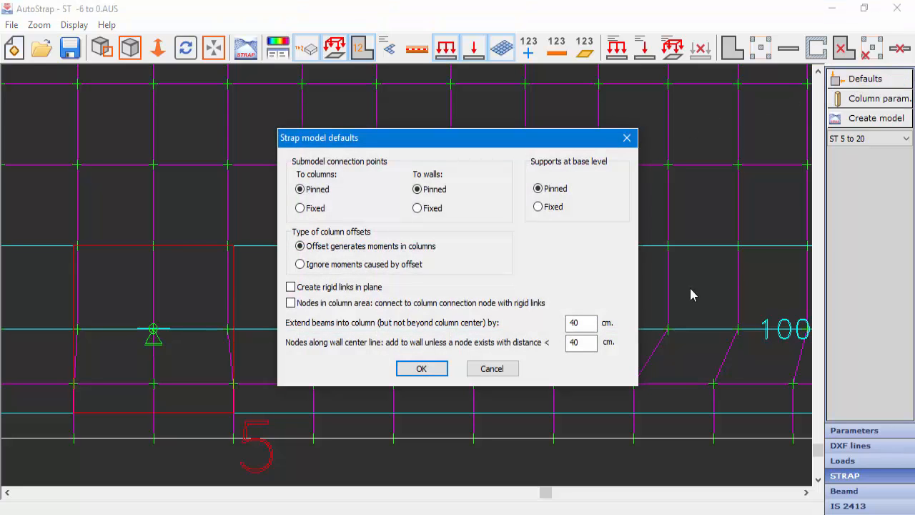
pyautogui.doubleClick(572, 322)
pyautogui.write('20')
pyautogui.click(422, 370)
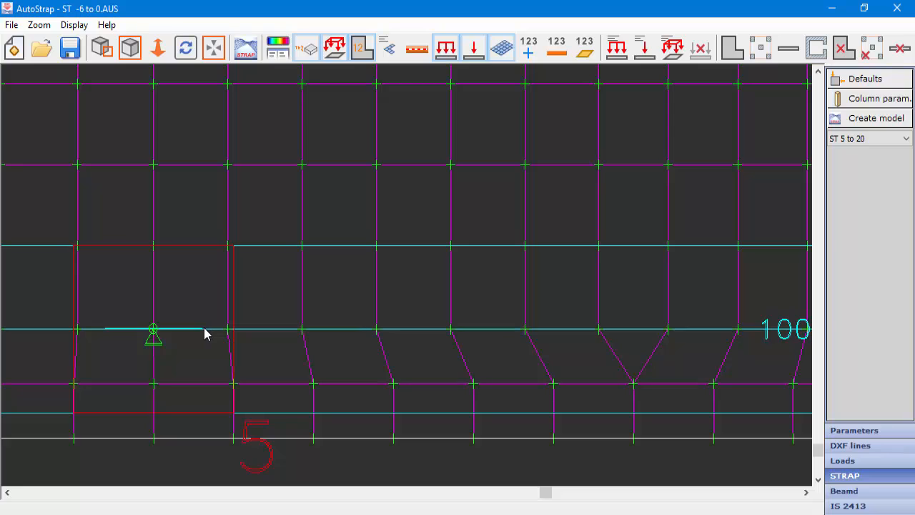
# Step: Set the default distance for extending beams into columns back to 40 cm
pyautogui.click(871, 83)
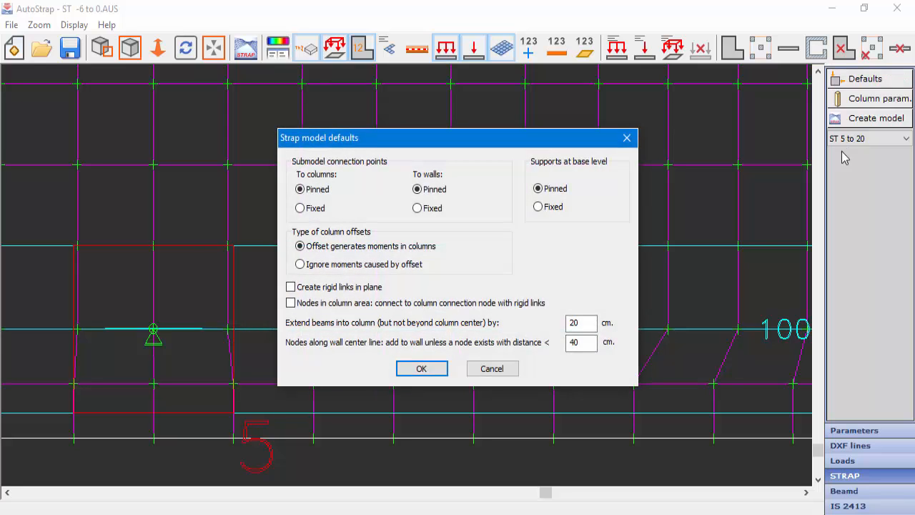
pyautogui.moveTo(589, 323); pyautogui.dragTo(553, 324)
pyautogui.write('40')
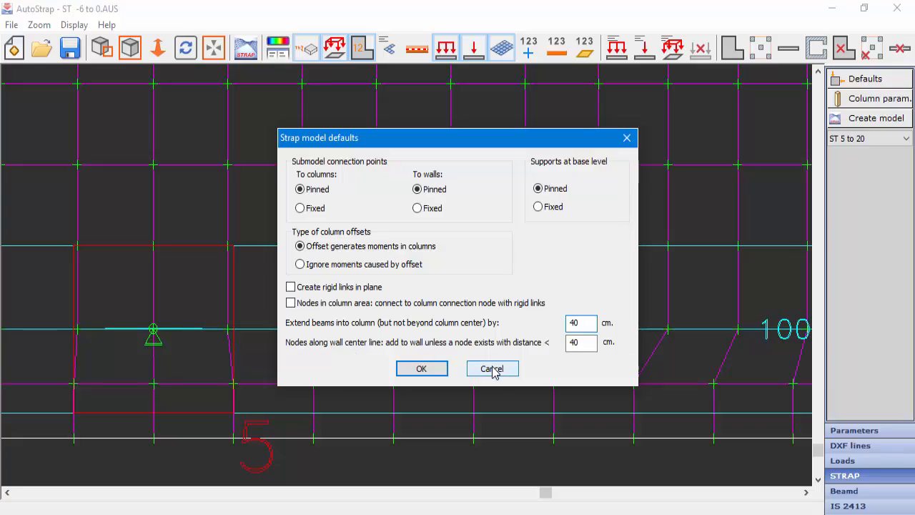
pyautogui.click(435, 372)
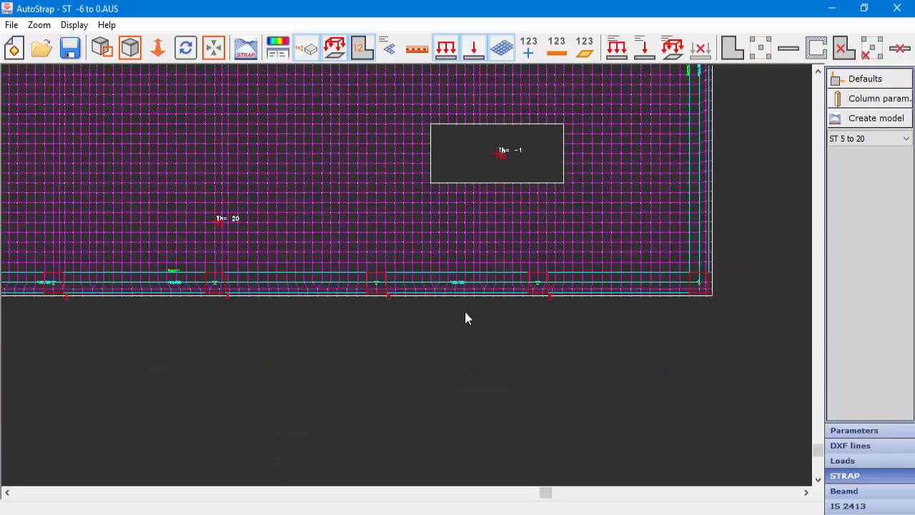
pyautogui.moveTo(416, 183); pyautogui.dragTo(490, 407, button='middle')
pyautogui.moveTo(328, 331); pyautogui.dragTo(651, 374, button='middle')
pyautogui.scroll(10, 225, 231)
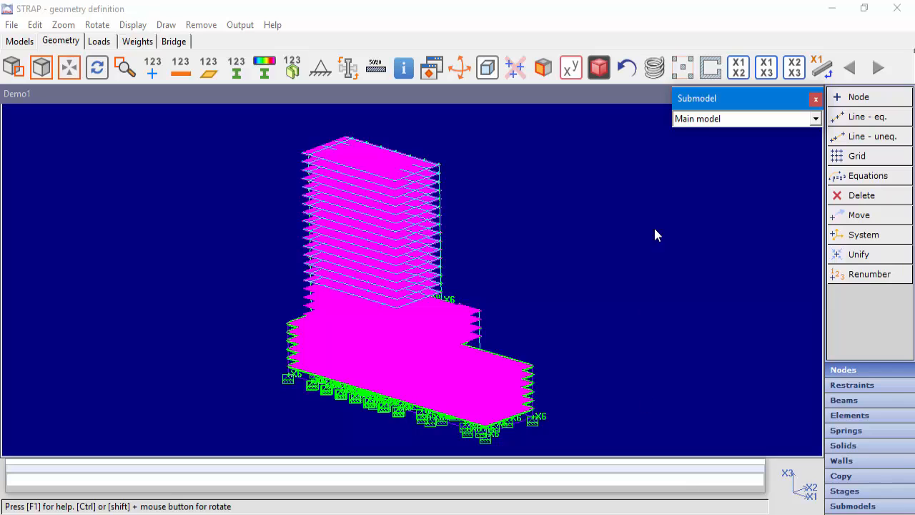
# Step: In STRAP, open submodel ST -6 to 0, hide the nodes without elements and display the column and wall outlines
pyautogui.click(685, 120)
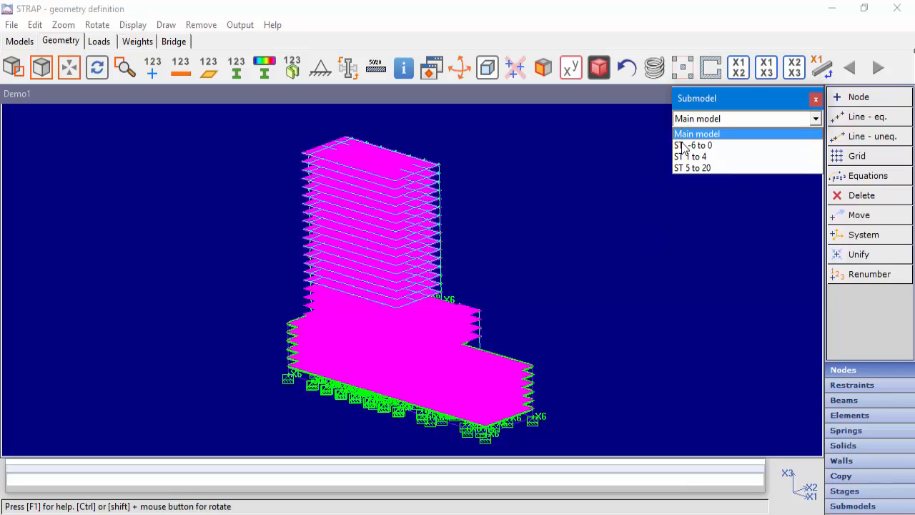
pyautogui.click(683, 145)
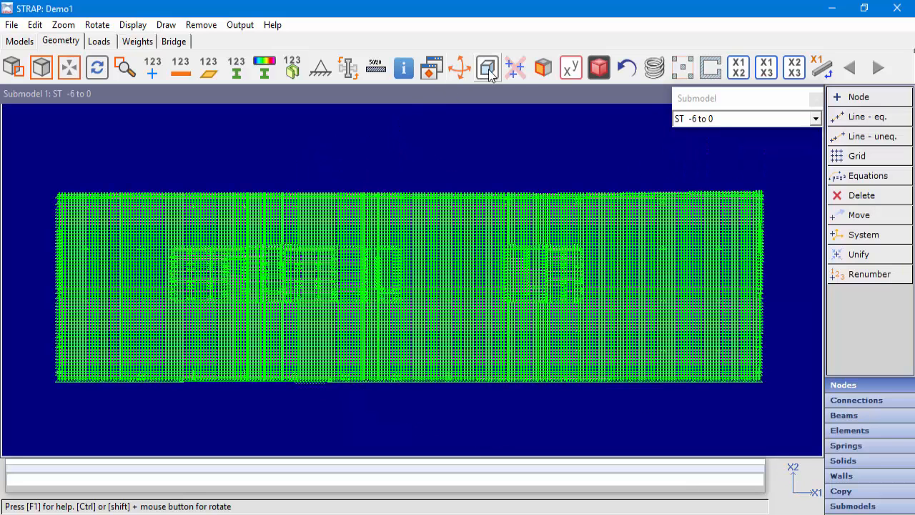
pyautogui.click(515, 68)
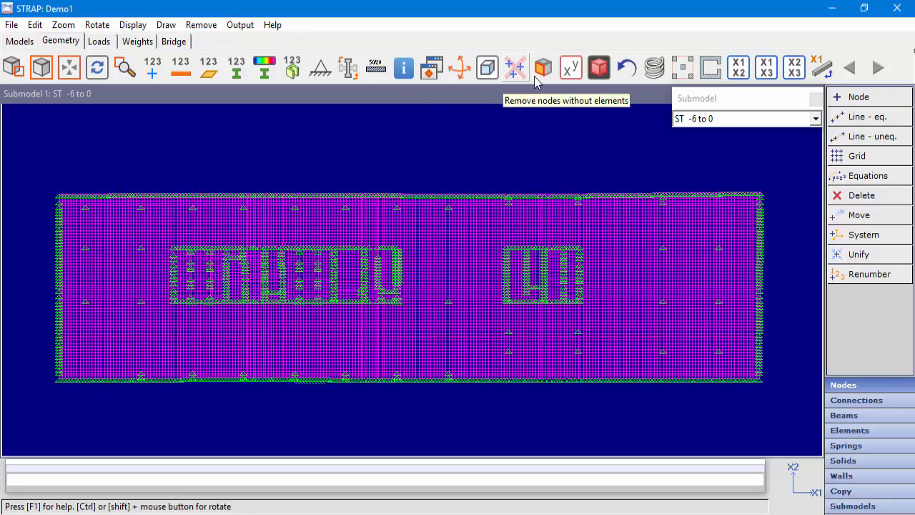
pyautogui.click(707, 69)
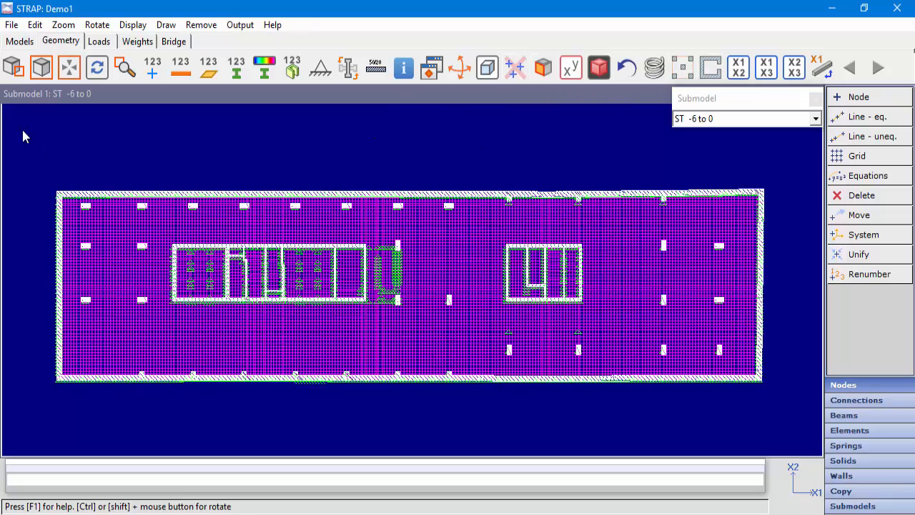
# Step: Display the node data at the lower-left corner of the left core, checking the distance between its corner nodes and their rigid links
pyautogui.click(13, 68)
pyautogui.click(159, 245)
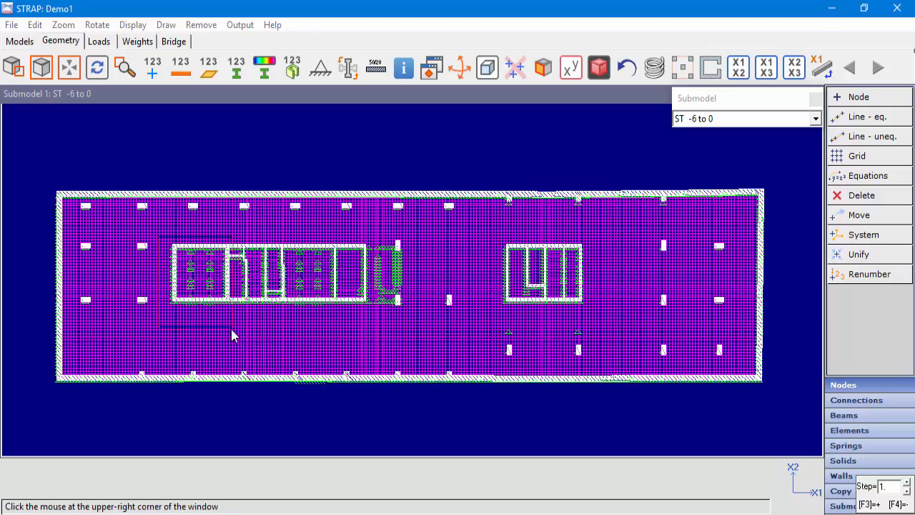
pyautogui.click(225, 331)
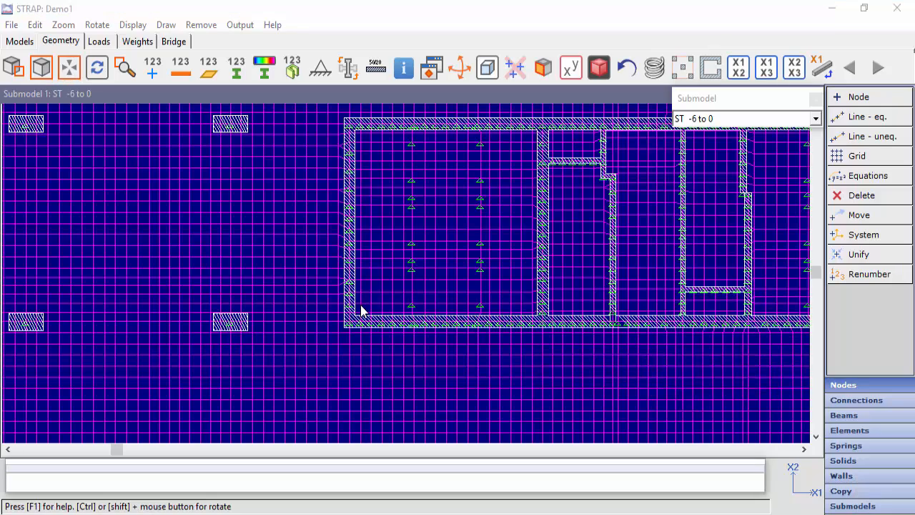
pyautogui.scroll(2, 360, 310)
pyautogui.moveTo(348, 358); pyautogui.dragTo(385, 280, button='middle')
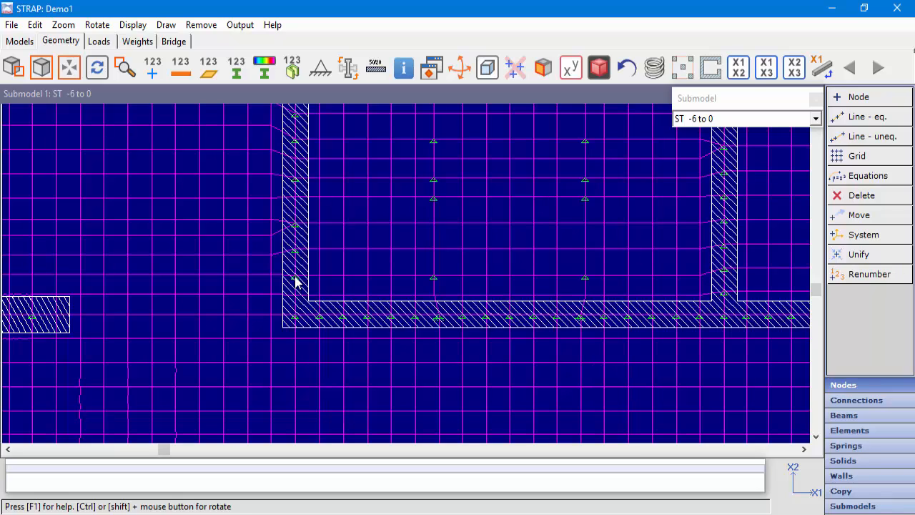
pyautogui.click(403, 68)
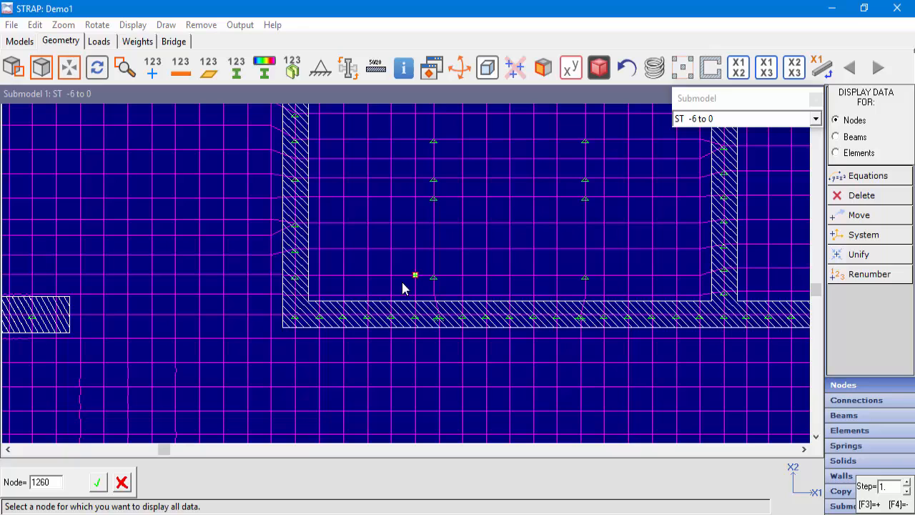
pyautogui.click(296, 318)
pyautogui.press('Return')
pyautogui.click(298, 301)
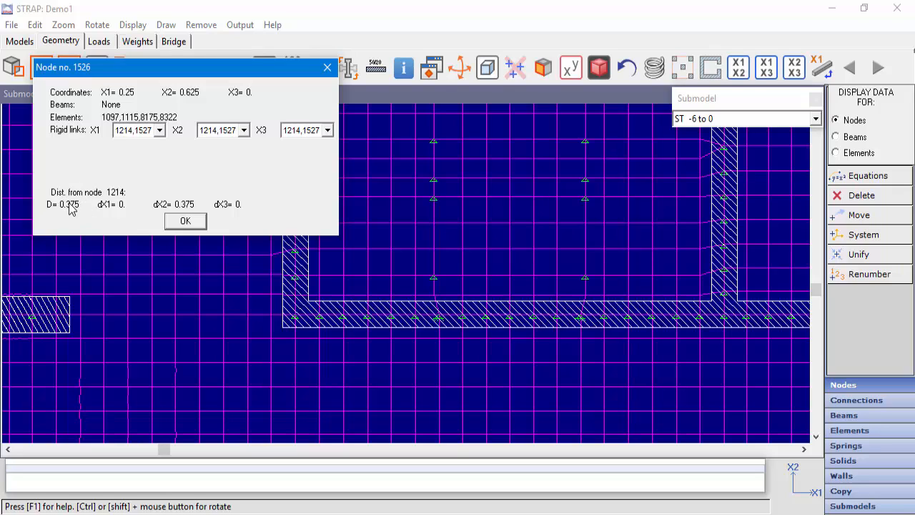
pyautogui.click(186, 222)
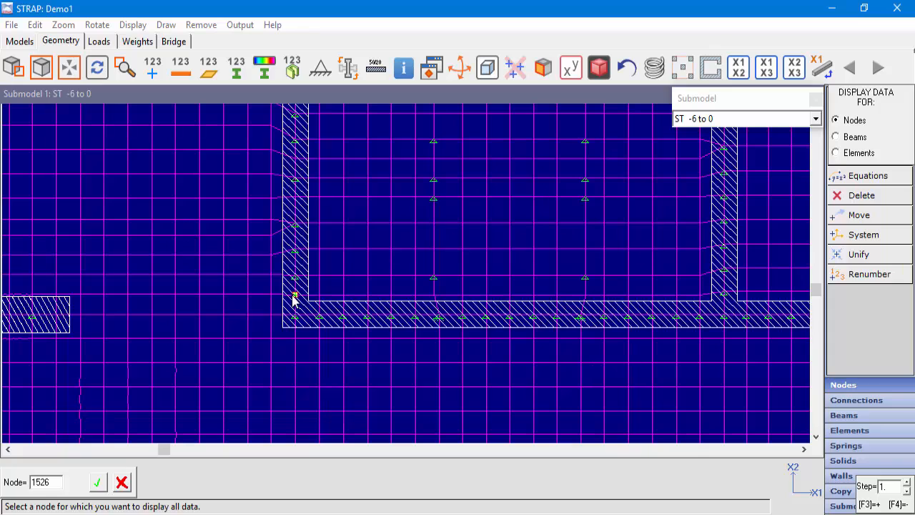
pyautogui.click(296, 299)
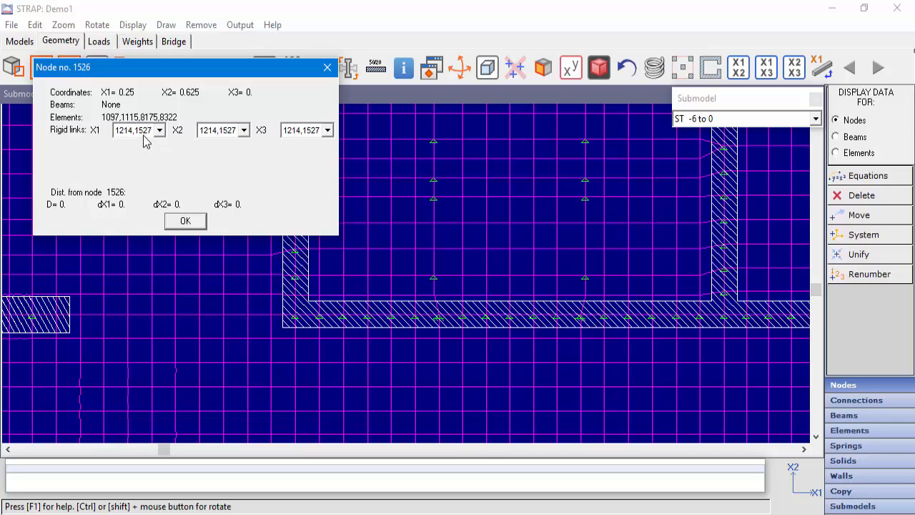
pyautogui.click(185, 220)
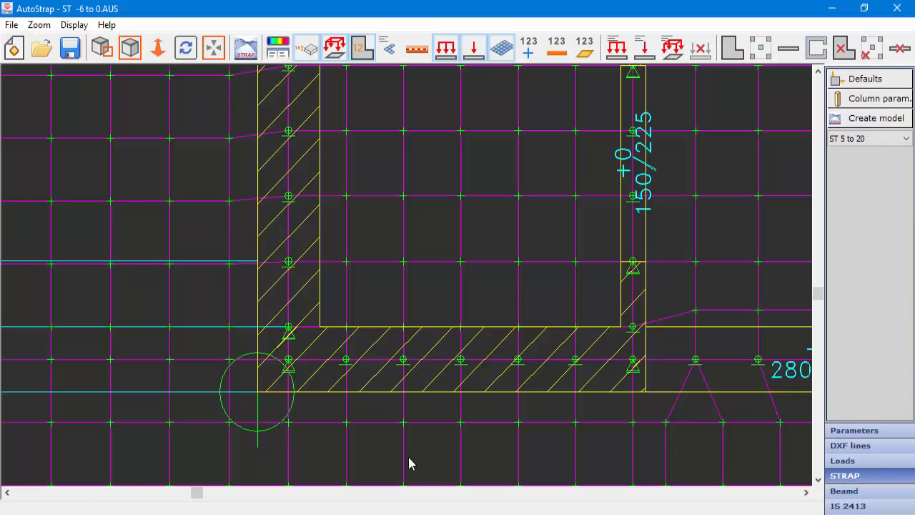
# Step: Switch to AutoStrap and review the STRAP model defaults and the column parameters options
pyautogui.click(858, 80)
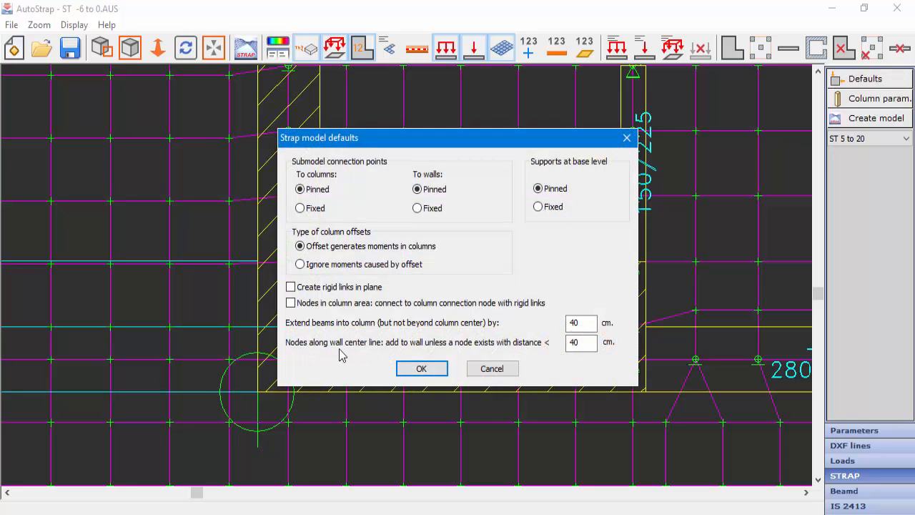
pyautogui.click(422, 368)
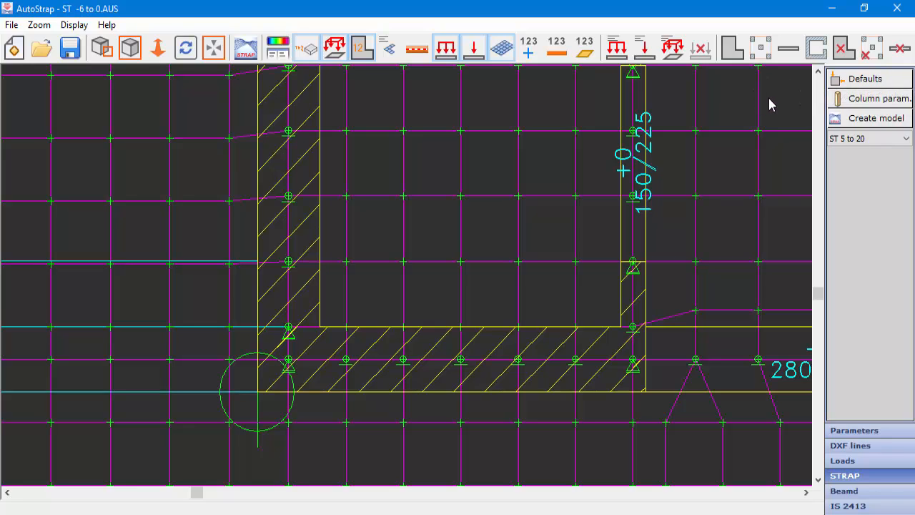
pyautogui.click(866, 102)
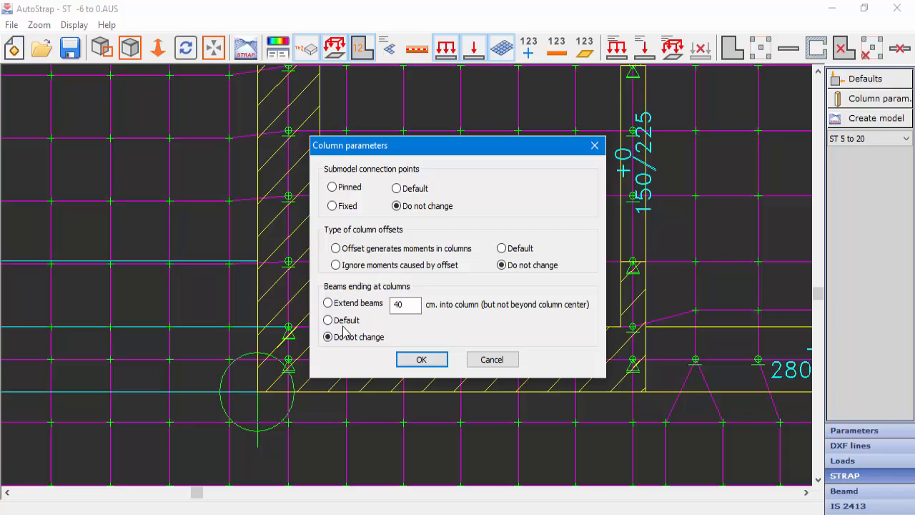
pyautogui.click(422, 359)
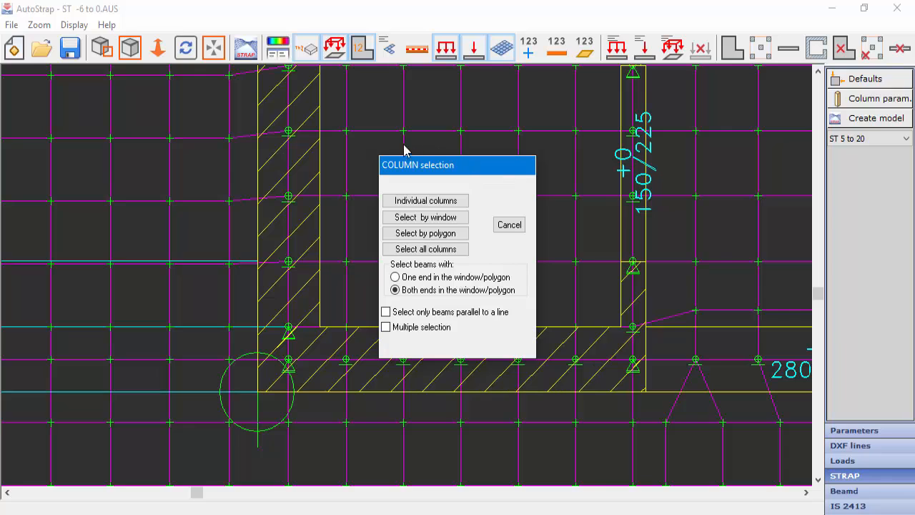
pyautogui.click(509, 226)
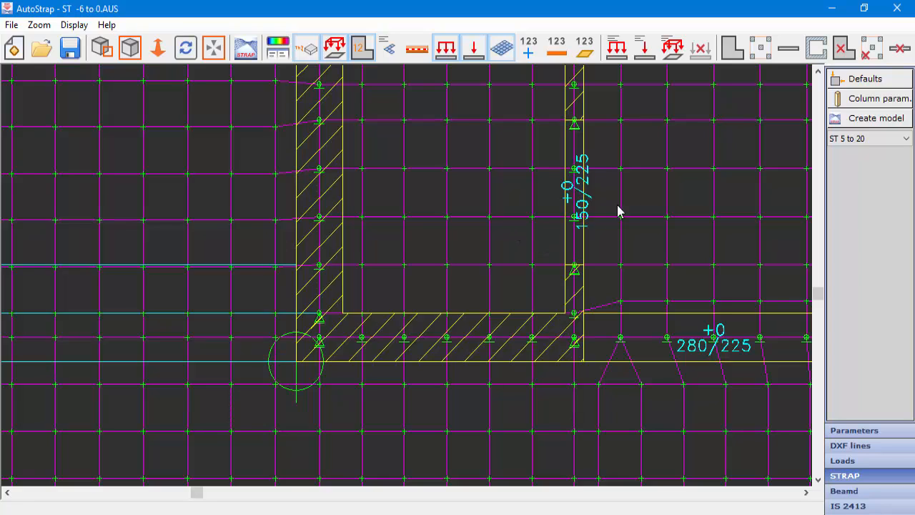
# Step: Create a STRAP plane model named Demo2 in D:\Demo-models\ from level ST 5 to 20
pyautogui.click(876, 119)
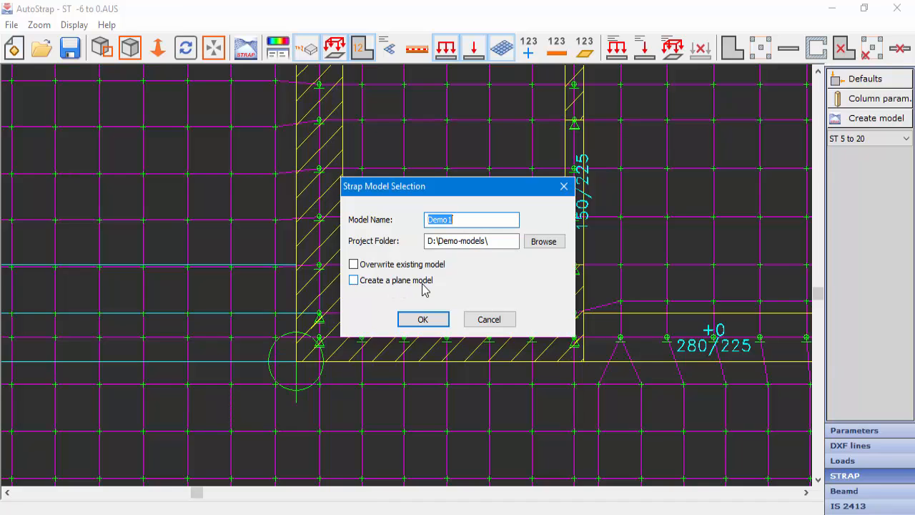
pyautogui.click(487, 320)
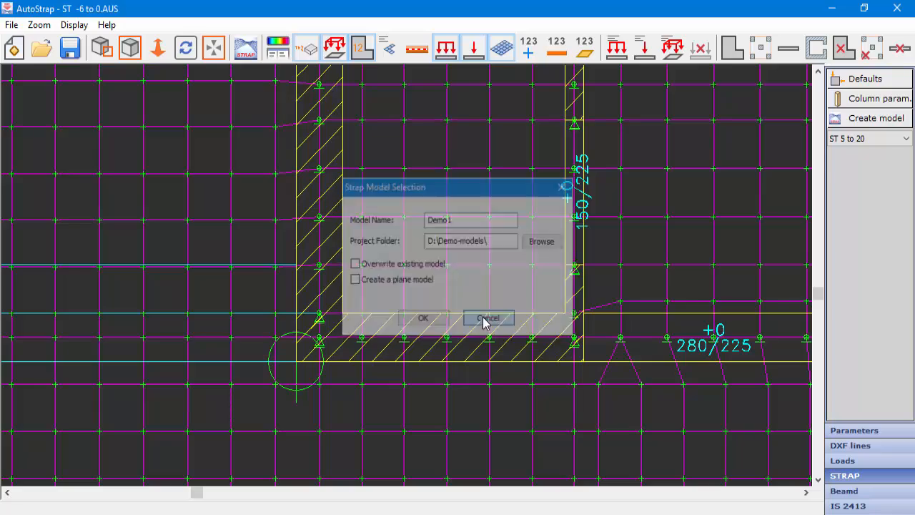
pyautogui.click(131, 48)
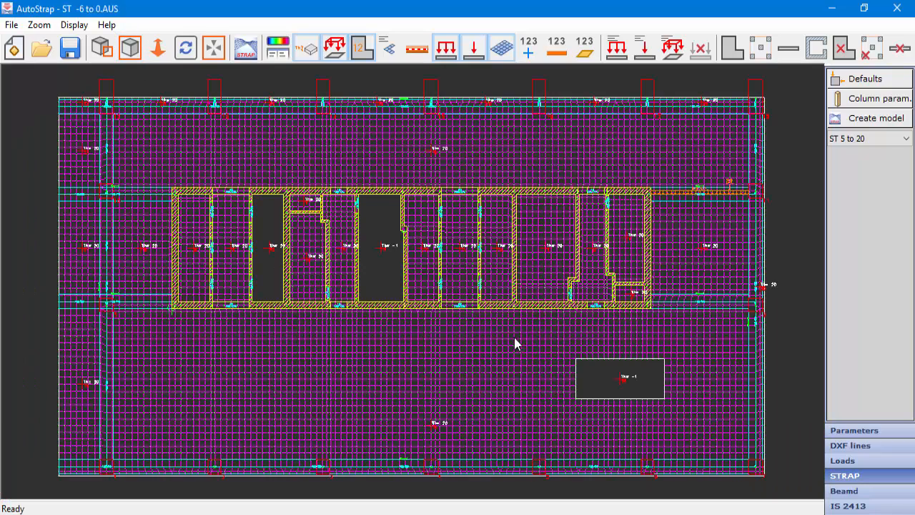
pyautogui.click(870, 120)
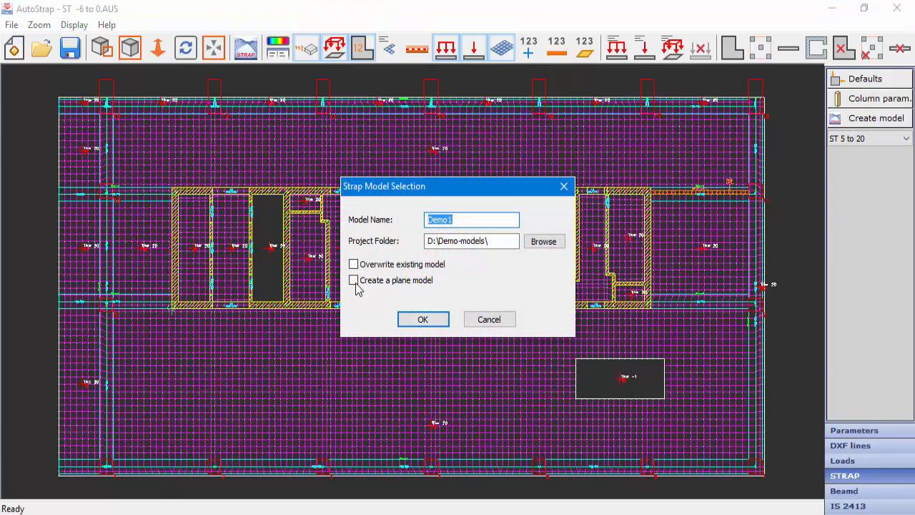
pyautogui.click(353, 281)
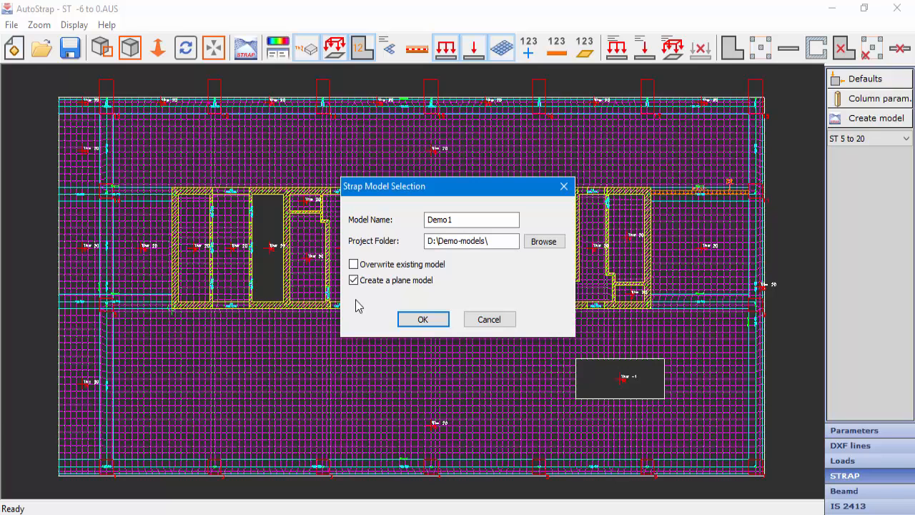
pyautogui.doubleClick(454, 219)
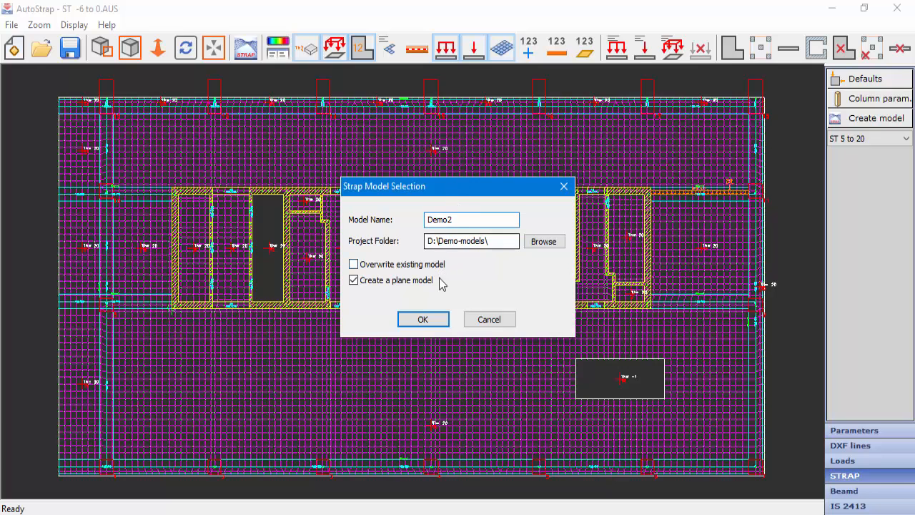
pyautogui.click(424, 322)
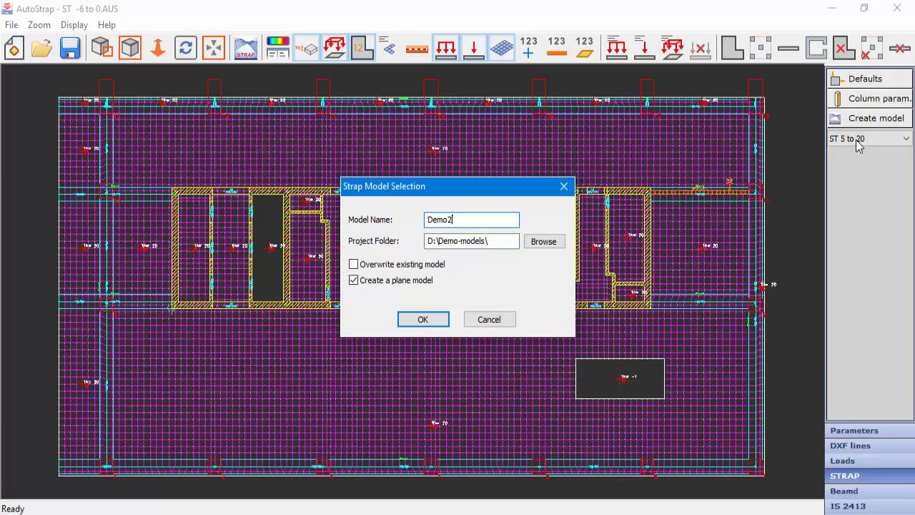
pyautogui.click(438, 325)
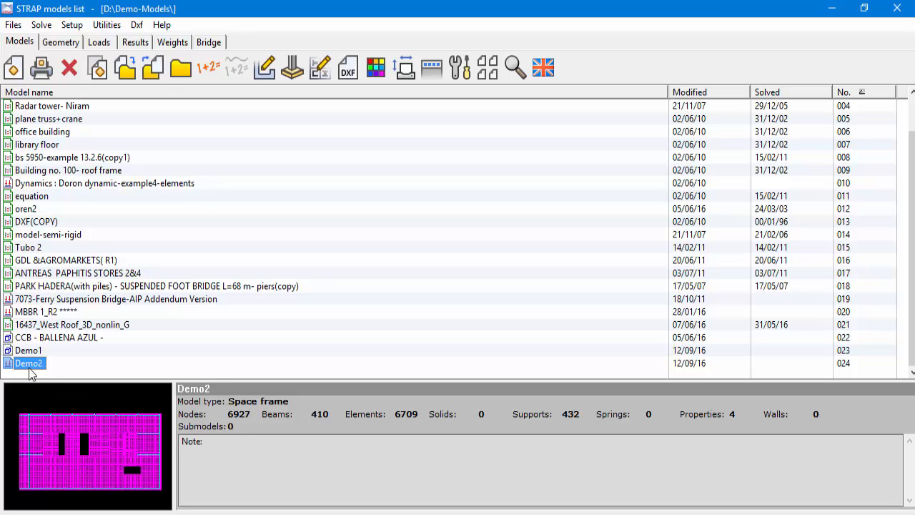
# Step: In STRAP, open the geometry of Demo2, hide the nodes without elements and inspect the slab's beams and supports up close
pyautogui.click(64, 42)
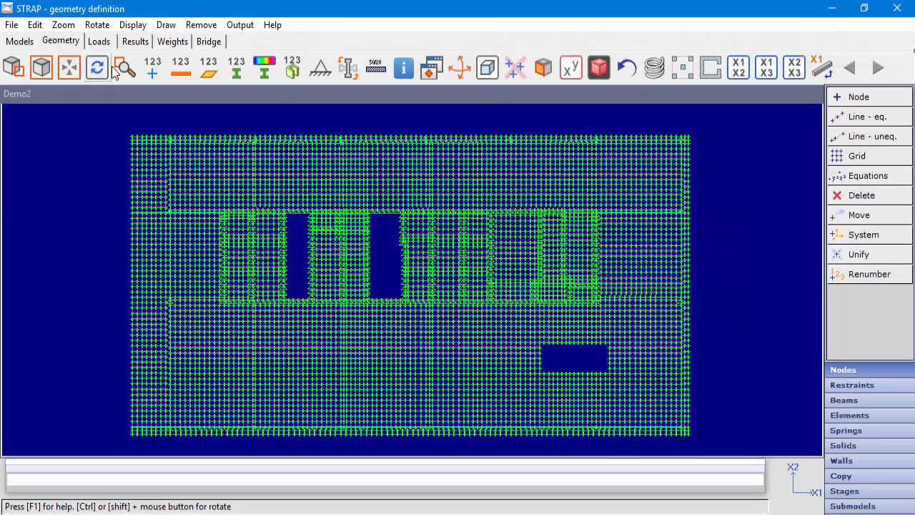
pyautogui.click(515, 72)
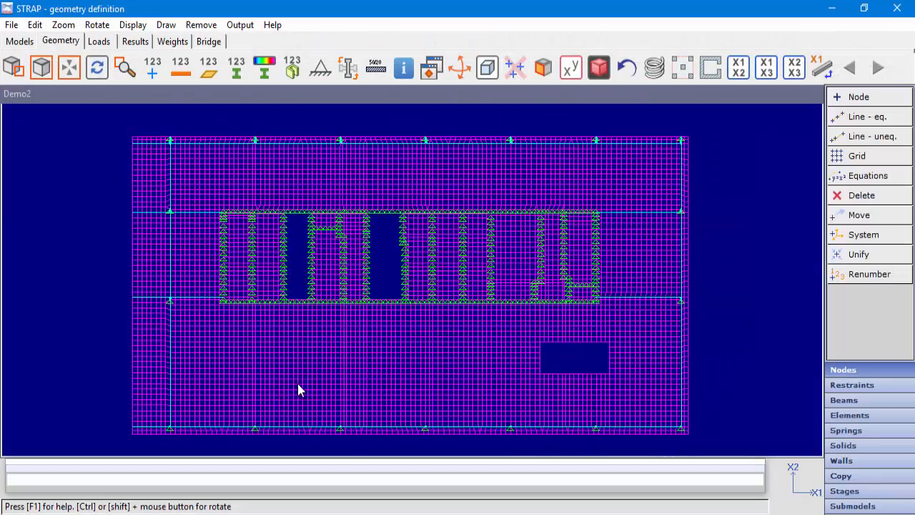
pyautogui.scroll(5, 299, 386)
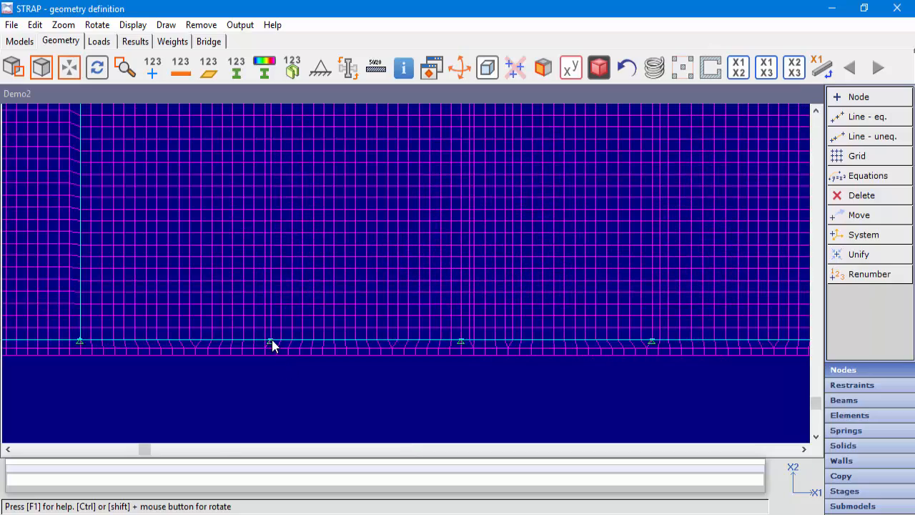
pyautogui.scroll(-2, 297, 272)
pyautogui.moveTo(361, 218); pyautogui.dragTo(379, 380, button='middle')
pyautogui.moveTo(318, 190); pyautogui.dragTo(324, 241, button='middle')
pyautogui.scroll(2, 324, 241)
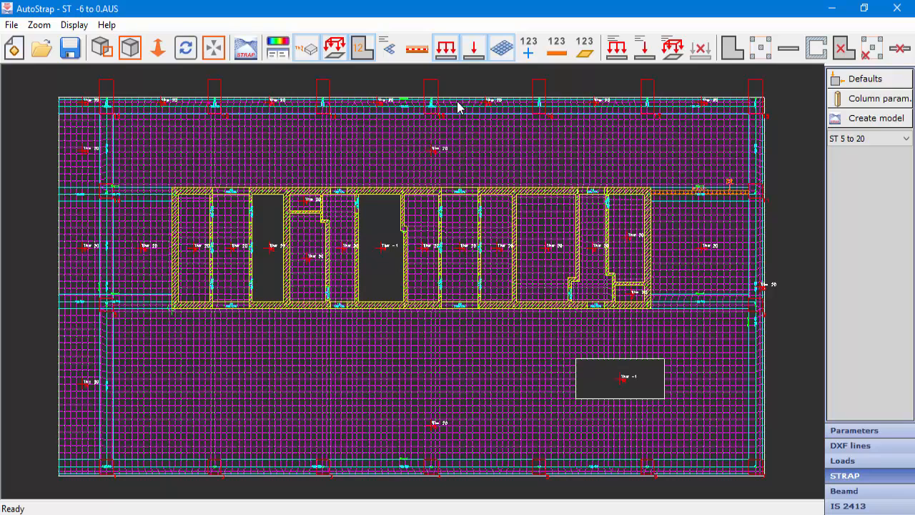
# Step: Back in AutoStrap, hide the mesh, space numbers, slab thickness and slab loads on the ST 5 to 20 plan
pyautogui.click(504, 48)
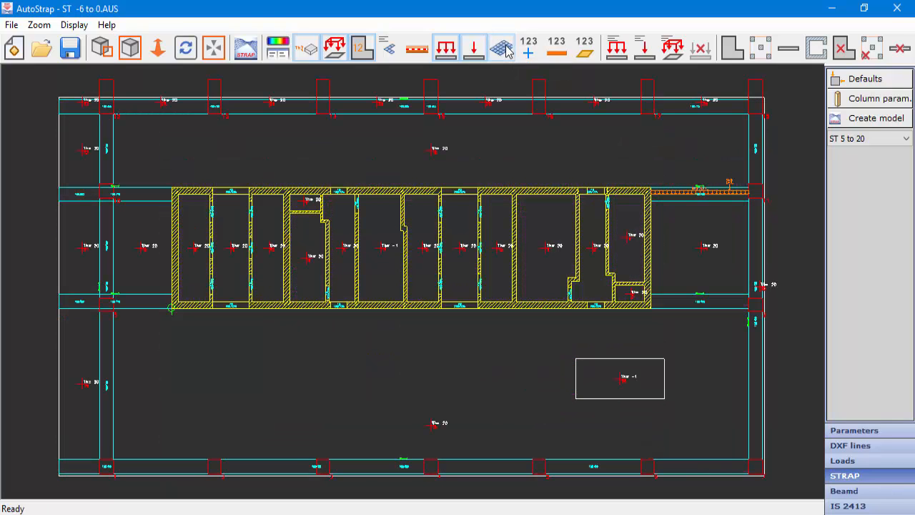
pyautogui.click(74, 25)
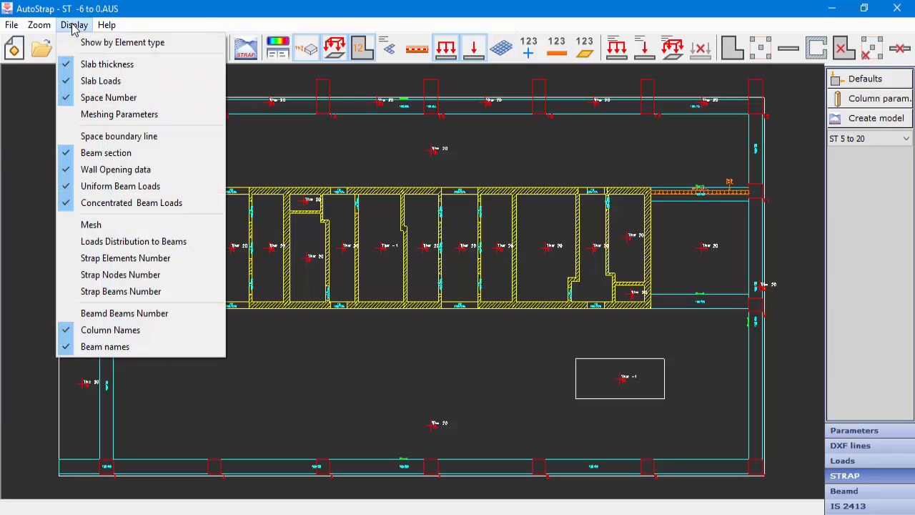
pyautogui.click(97, 97)
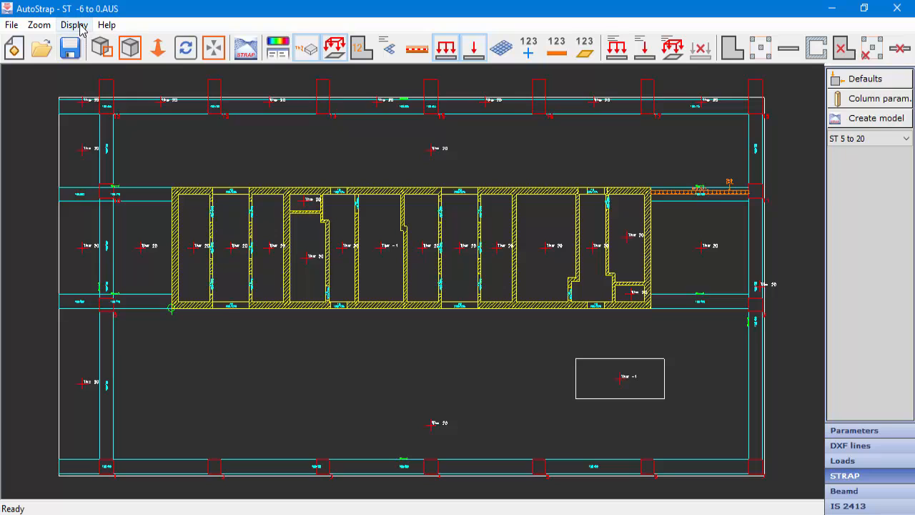
pyautogui.click(73, 25)
pyautogui.click(91, 67)
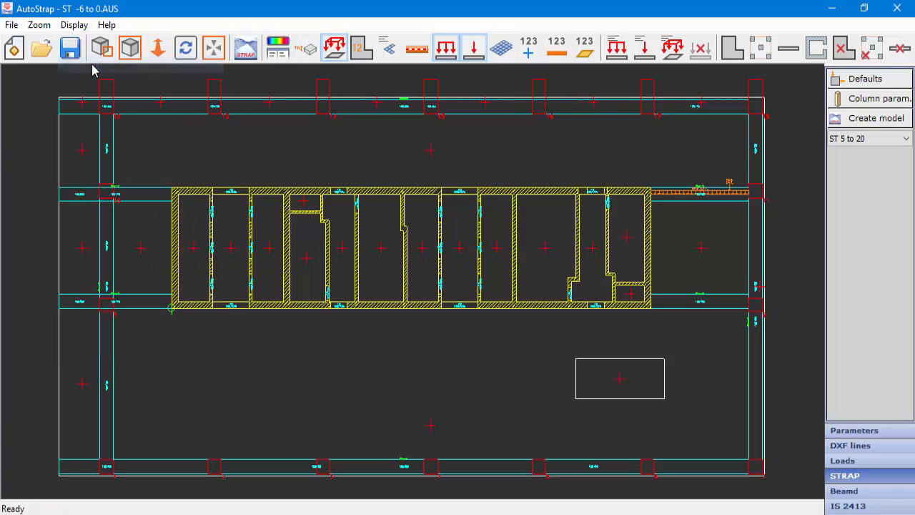
pyautogui.click(76, 26)
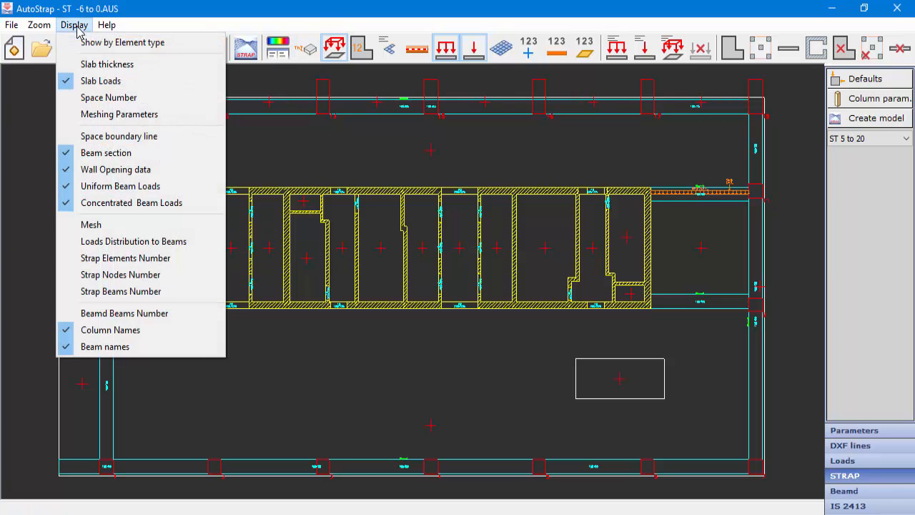
pyautogui.click(95, 82)
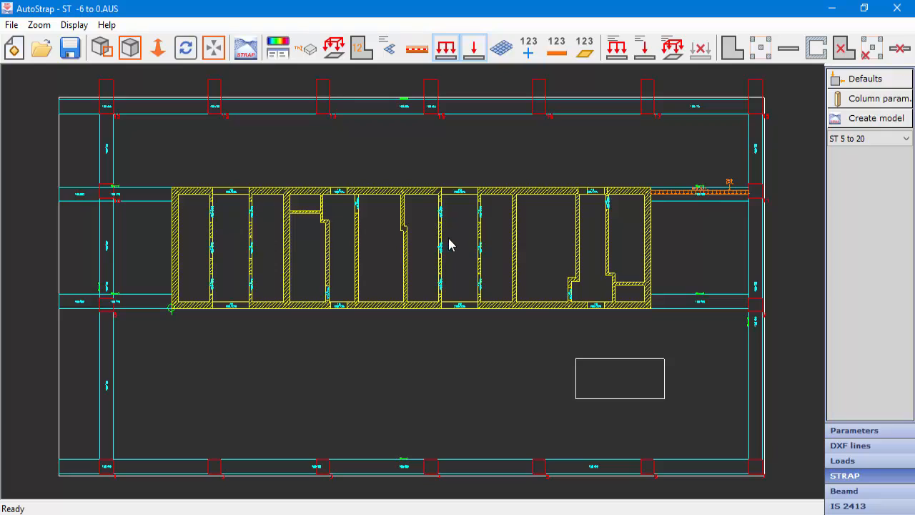
# Step: Load all spaces of ST 5 to 20 with 1.2 Ton/m^2 dead and 0.25 Ton/m^2 live, applied as bidirectional beam loads
pyautogui.click(871, 494)
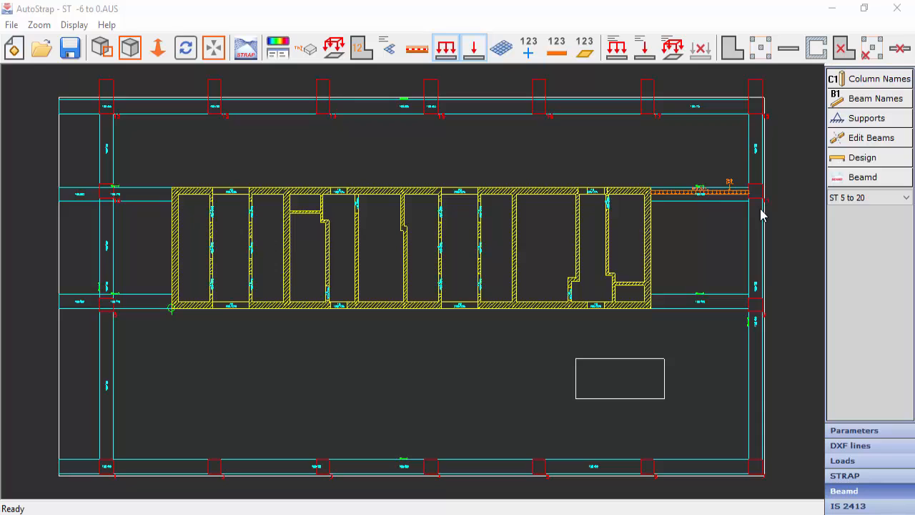
pyautogui.click(844, 462)
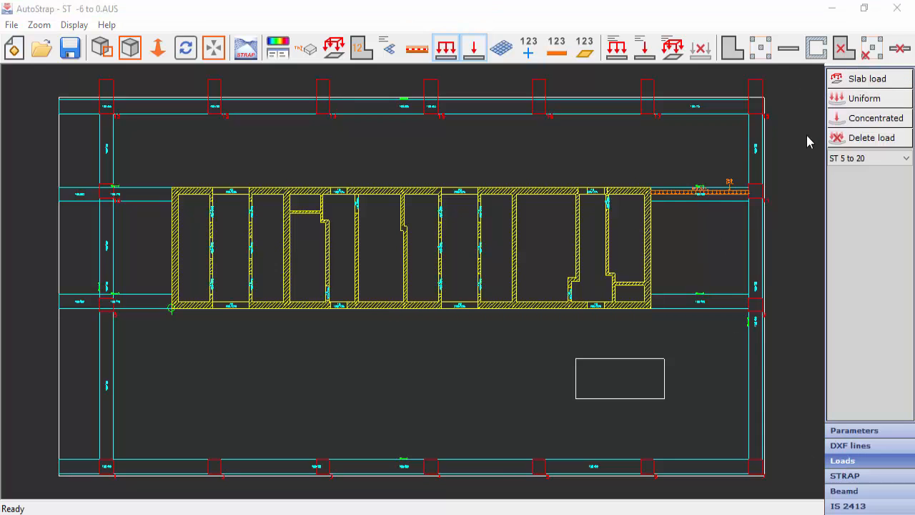
pyautogui.click(886, 81)
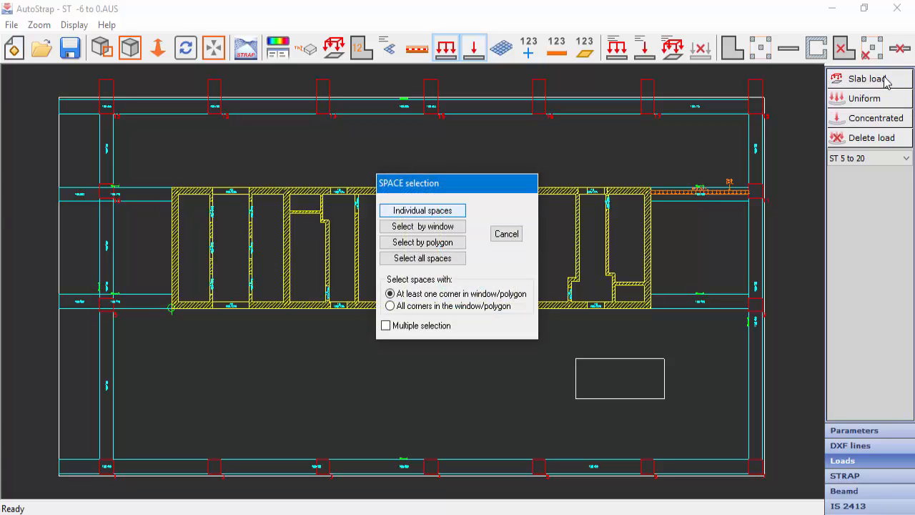
pyautogui.click(438, 263)
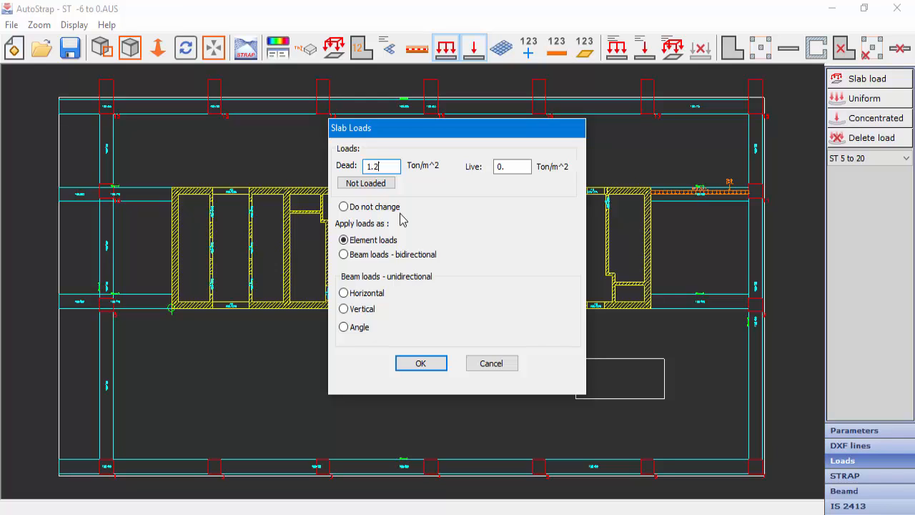
pyautogui.press('Tab')
pyautogui.write('0.')
pyautogui.click(344, 255)
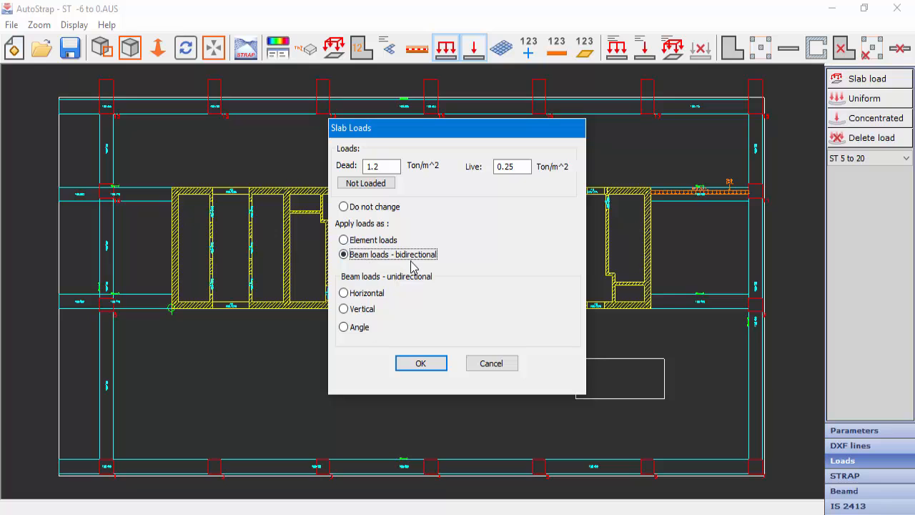
pyautogui.click(419, 363)
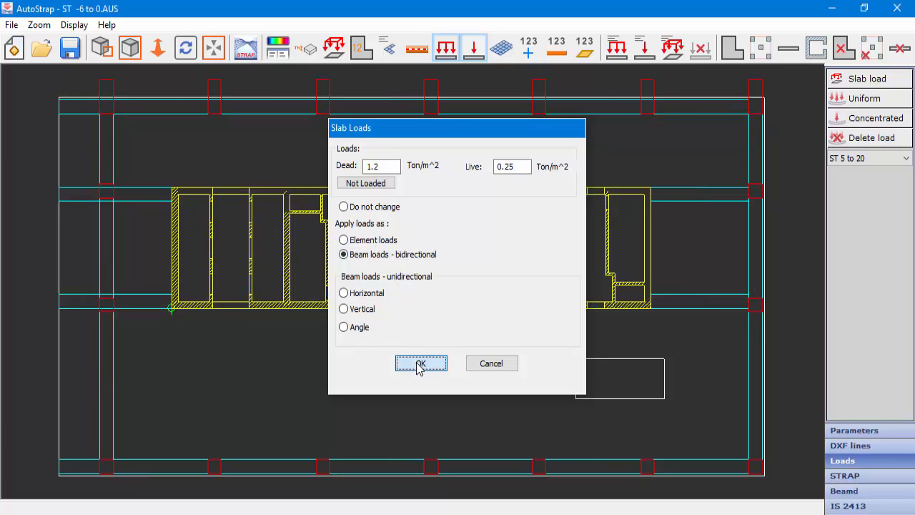
# Step: Inspect the slab load labels, display the load distribution to beams and examine it around the core walls and edge beams
pyautogui.scroll(-3, 413, 360)
pyautogui.scroll(3, 427, 220)
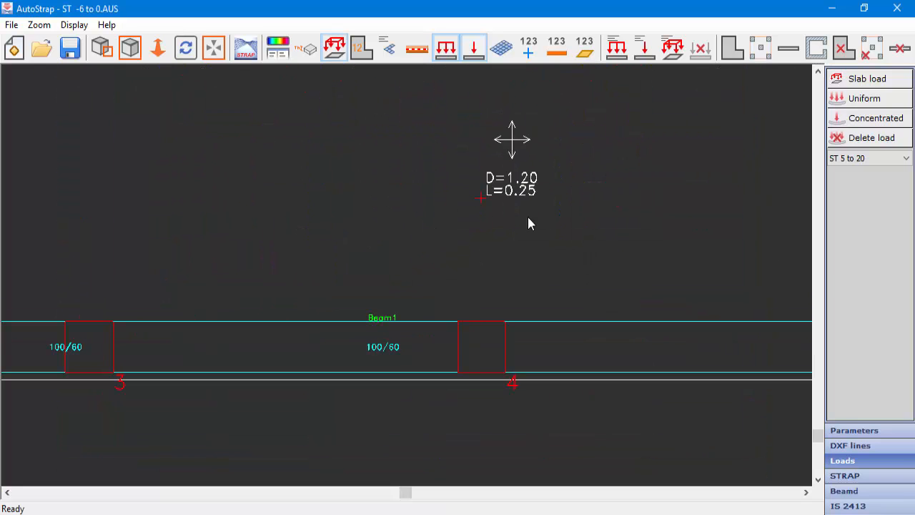
pyautogui.moveTo(528, 214)
pyautogui.mouseDown(button='middle')
pyautogui.moveTo(474, 295)
pyautogui.moveTo(462, 333)
pyautogui.mouseUp(button='middle')
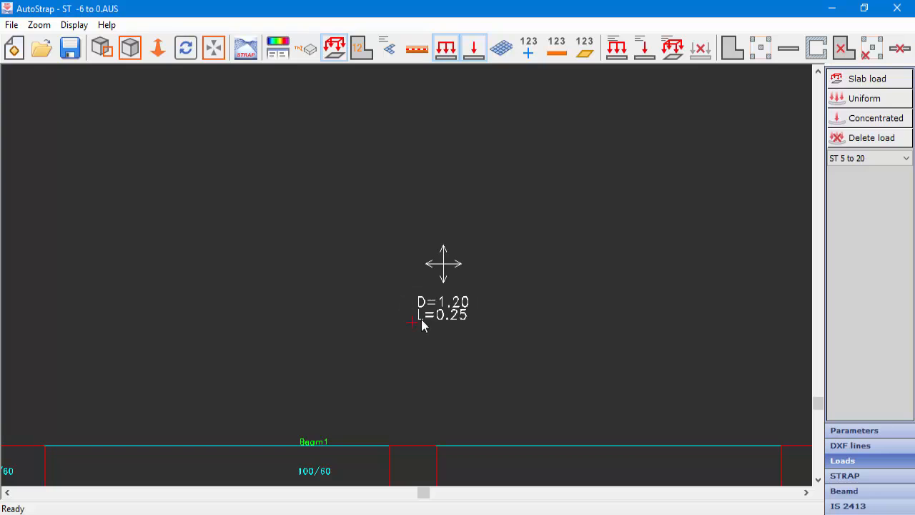
pyautogui.scroll(-3, 436, 331)
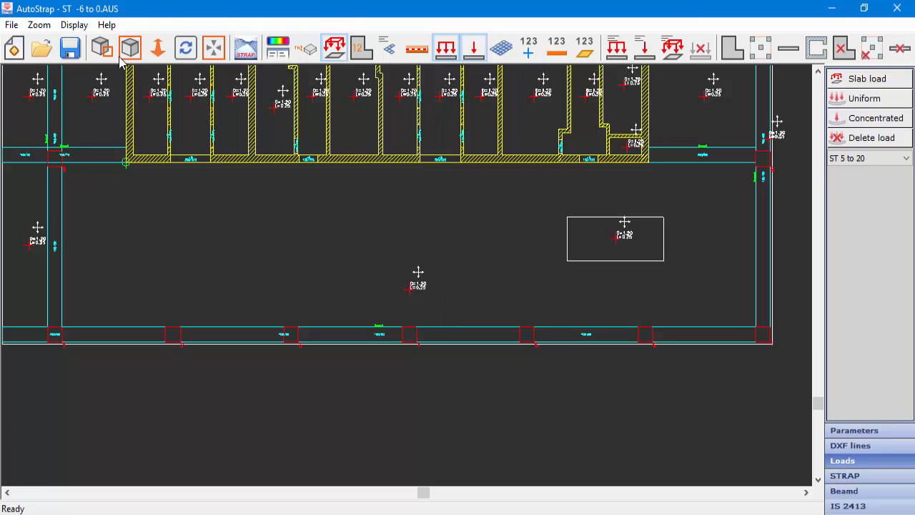
pyautogui.click(75, 25)
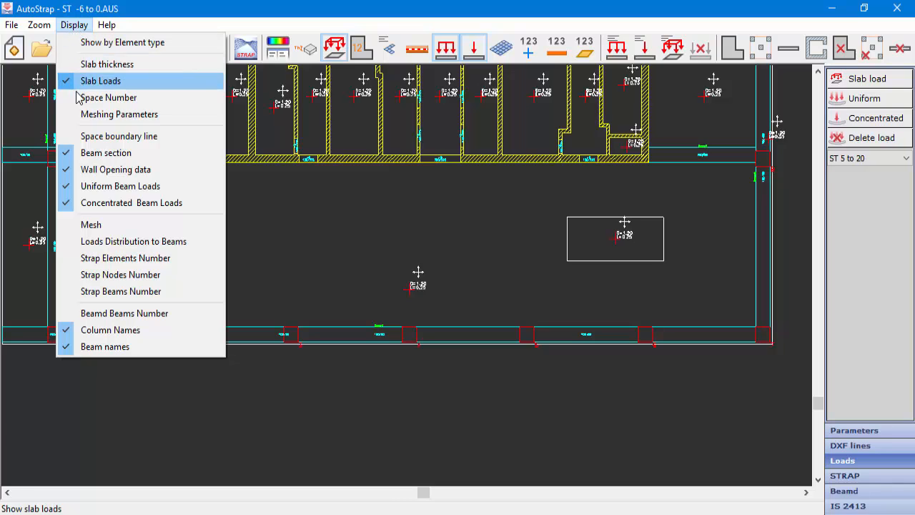
pyautogui.click(122, 244)
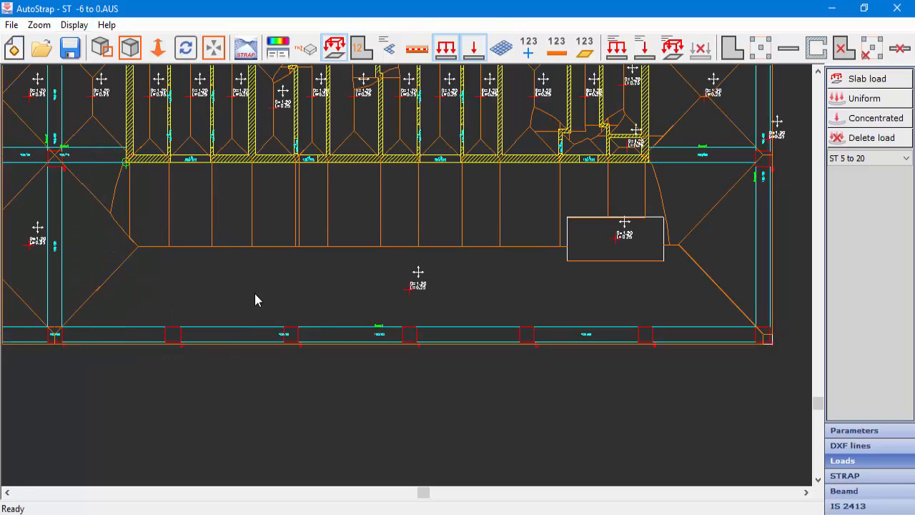
pyautogui.scroll(-2, 339, 327)
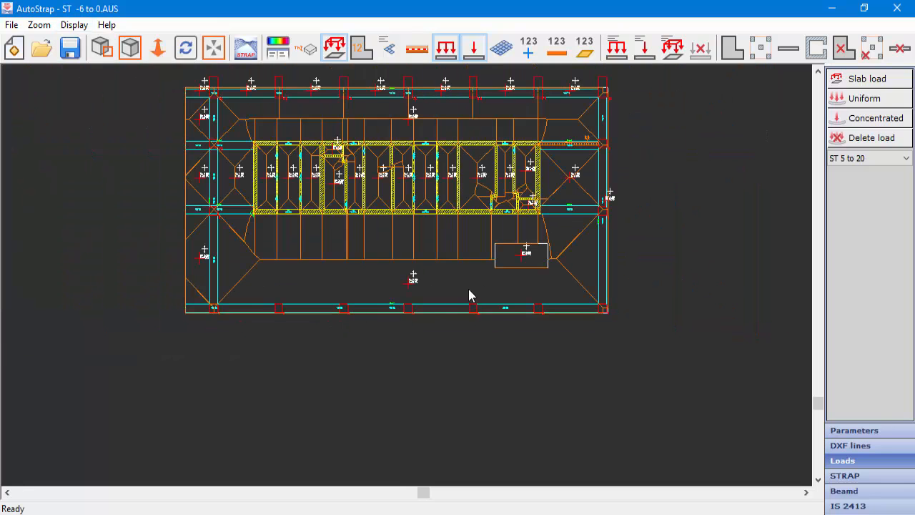
pyautogui.moveTo(469, 290); pyautogui.dragTo(334, 387, button='middle')
pyautogui.scroll(5, 467, 286)
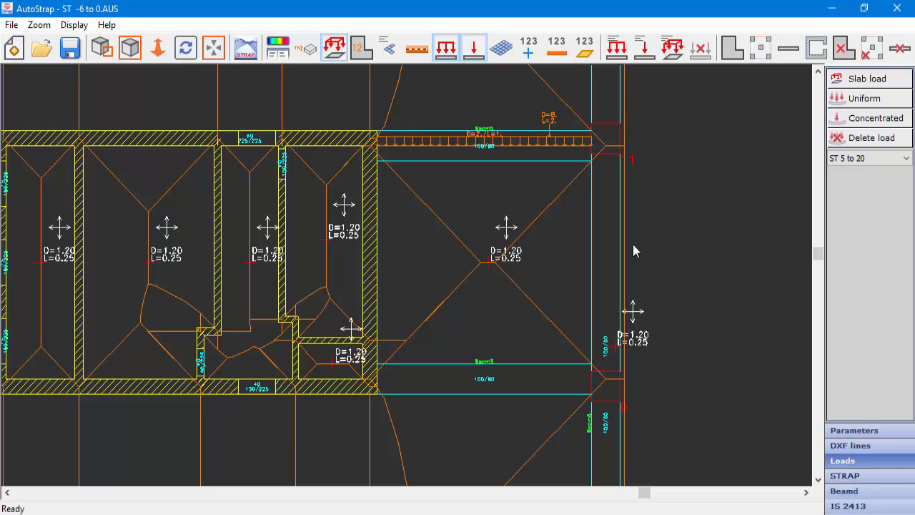
pyautogui.scroll(-3, 471, 177)
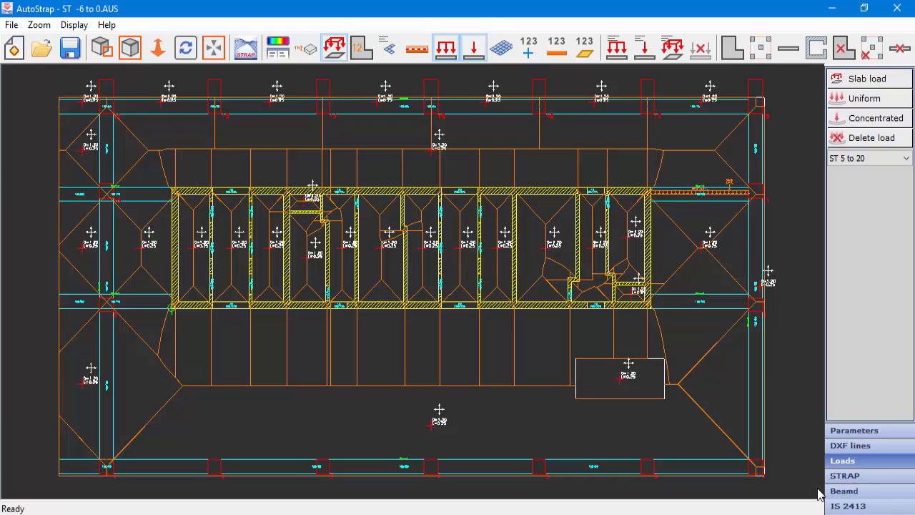
# Step: Bring up the Beamd tools and examine the beam name and column numbers along the plan's lower edge beam
pyautogui.click(843, 491)
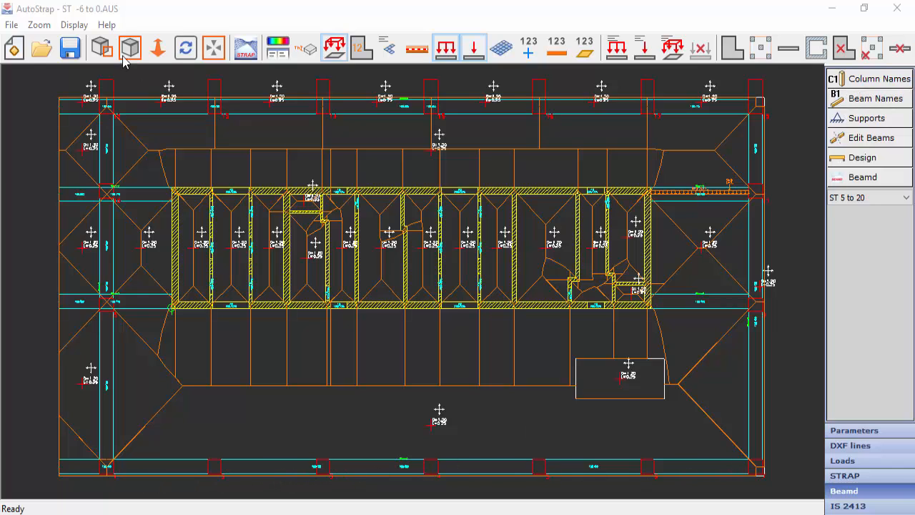
pyautogui.click(102, 47)
pyautogui.click(58, 492)
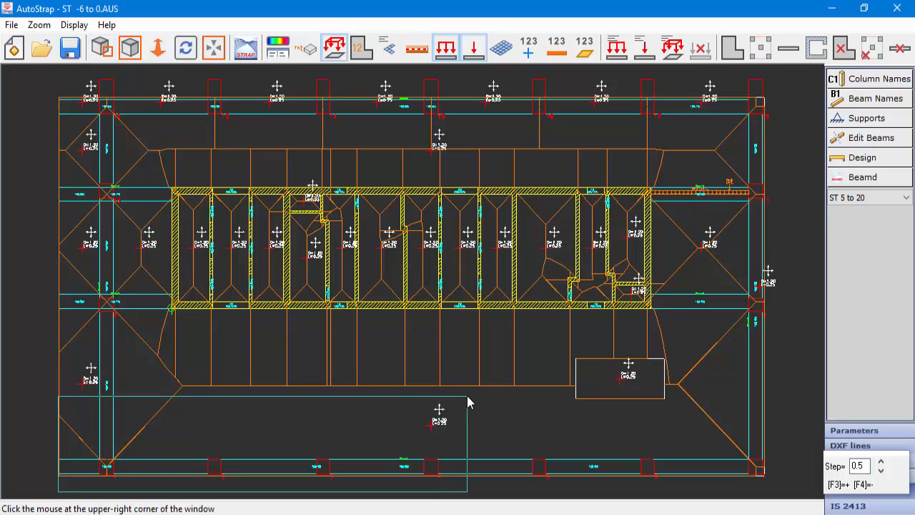
pyautogui.click(467, 395)
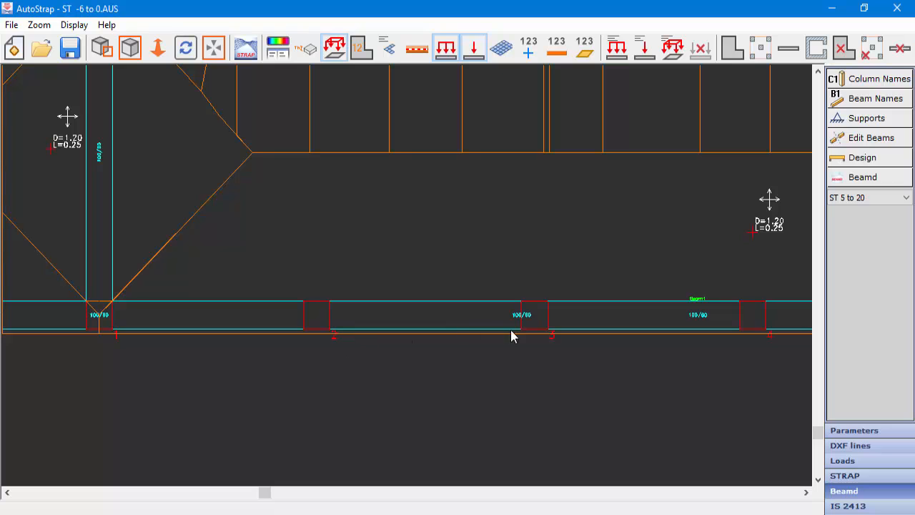
pyautogui.scroll(-4, 722, 366)
pyautogui.scroll(2, 722, 365)
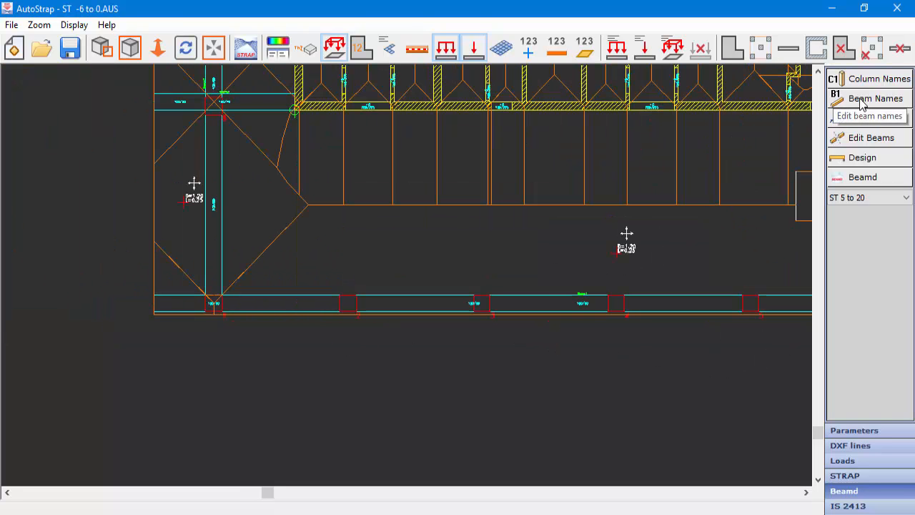
pyautogui.moveTo(664, 347); pyautogui.dragTo(481, 348, button='middle')
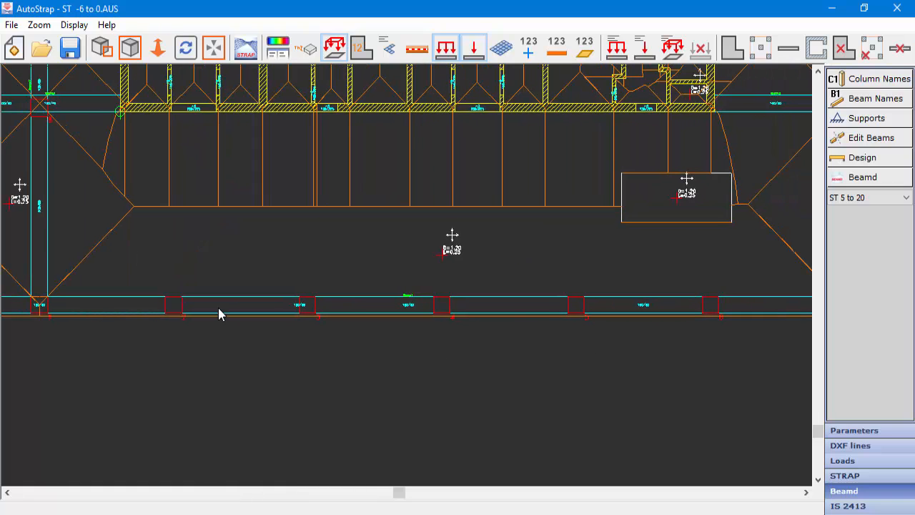
pyautogui.scroll(3, 412, 328)
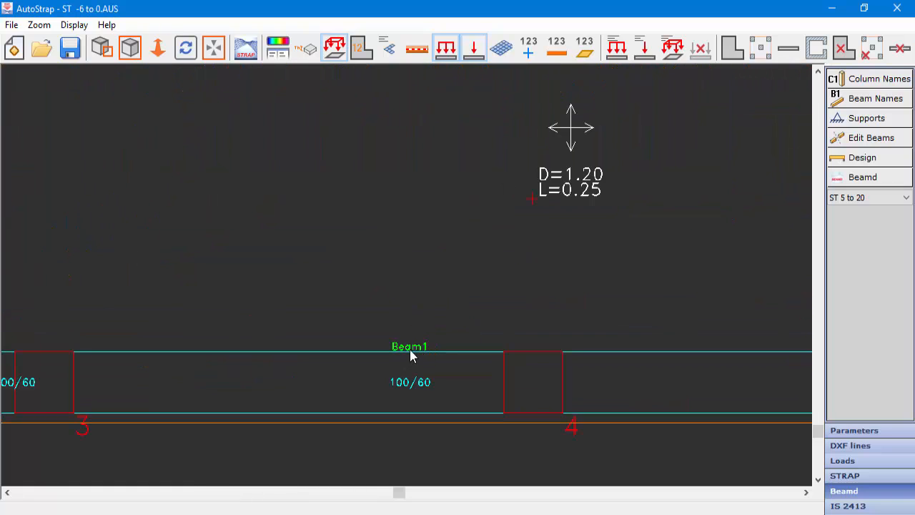
pyautogui.scroll(-4, 446, 334)
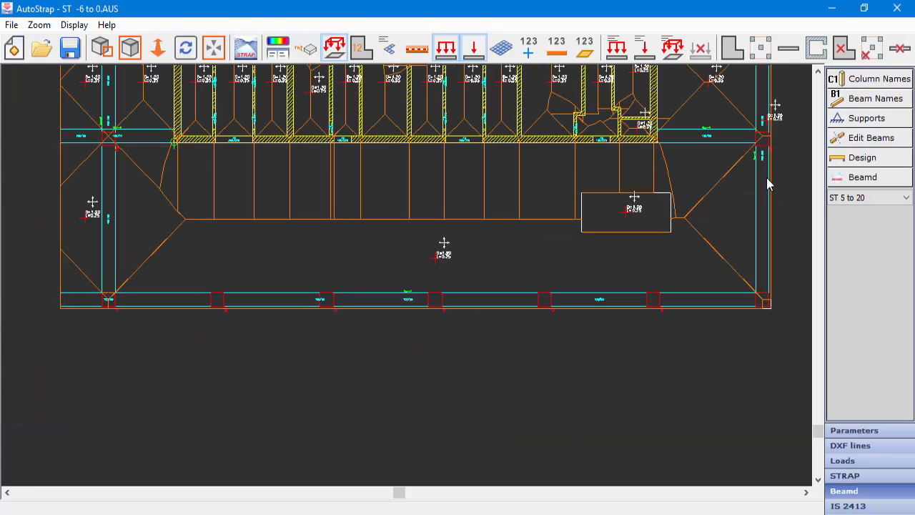
# Step: Open the support definition of Beam1 on the lower edge, inspect its spans, support widths and end conditions, and close it
pyautogui.click(863, 119)
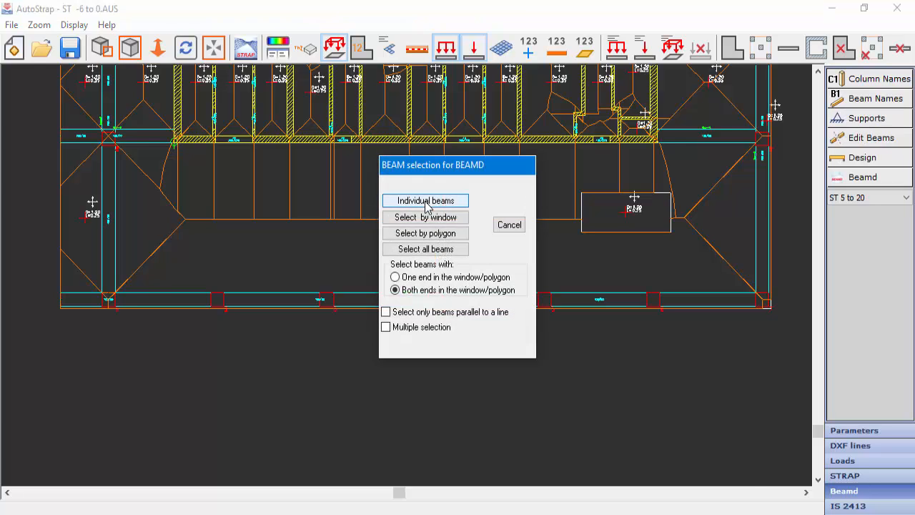
pyautogui.click(426, 203)
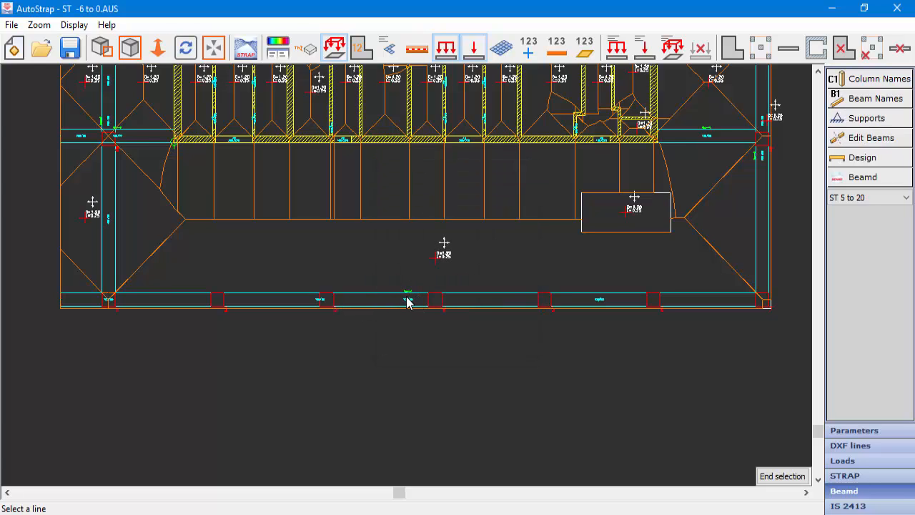
pyautogui.click(407, 298)
pyautogui.click(438, 301)
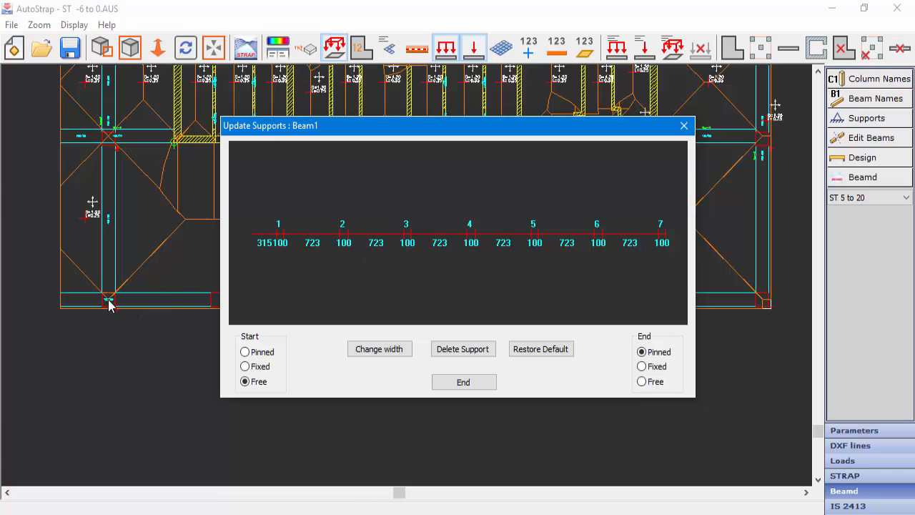
pyautogui.scroll(3, 337, 242)
pyautogui.moveTo(349, 252); pyautogui.dragTo(577, 250, button='middle')
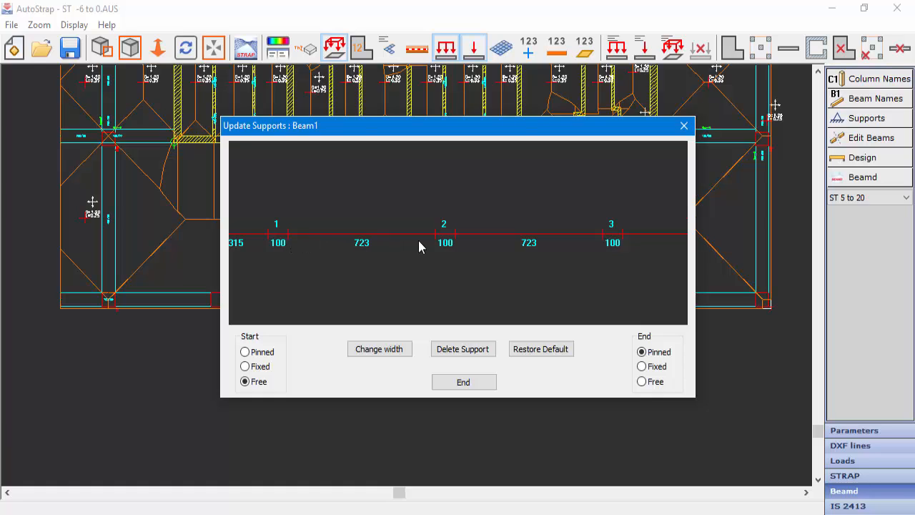
pyautogui.moveTo(578, 244); pyautogui.dragTo(388, 248, button='middle')
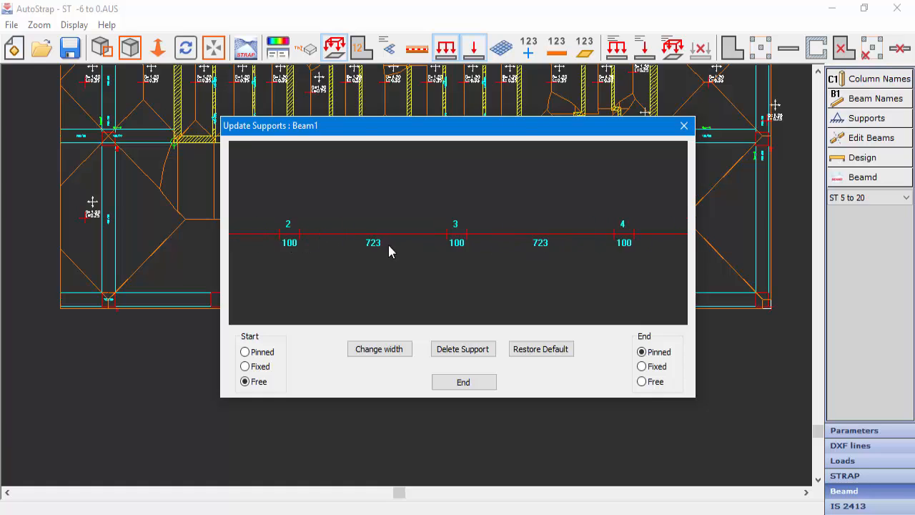
pyautogui.scroll(-3, 511, 245)
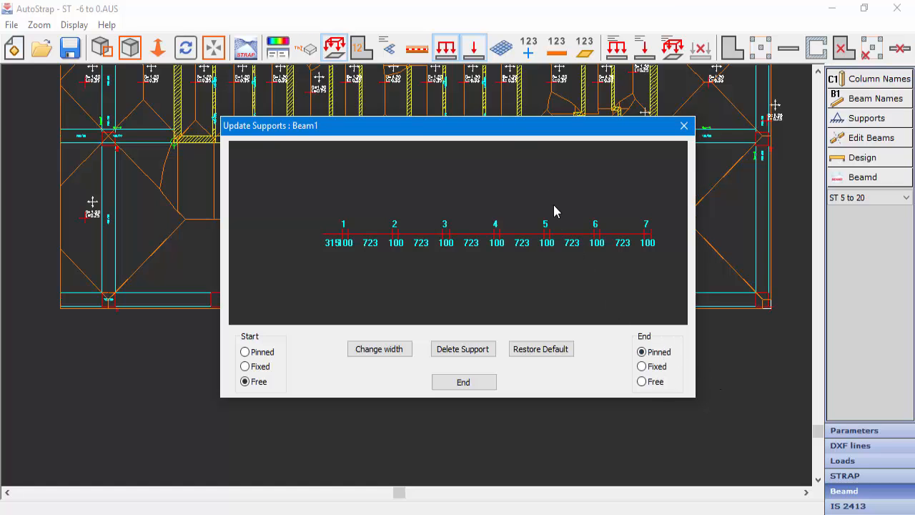
pyautogui.moveTo(509, 134); pyautogui.dragTo(488, 53)
pyautogui.moveTo(490, 29); pyautogui.dragTo(487, 17)
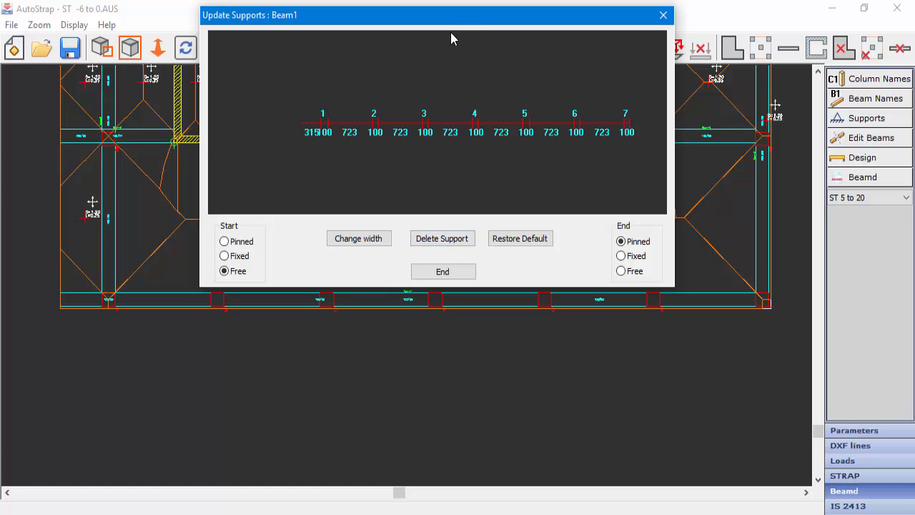
pyautogui.moveTo(451, 17); pyautogui.dragTo(452, 121)
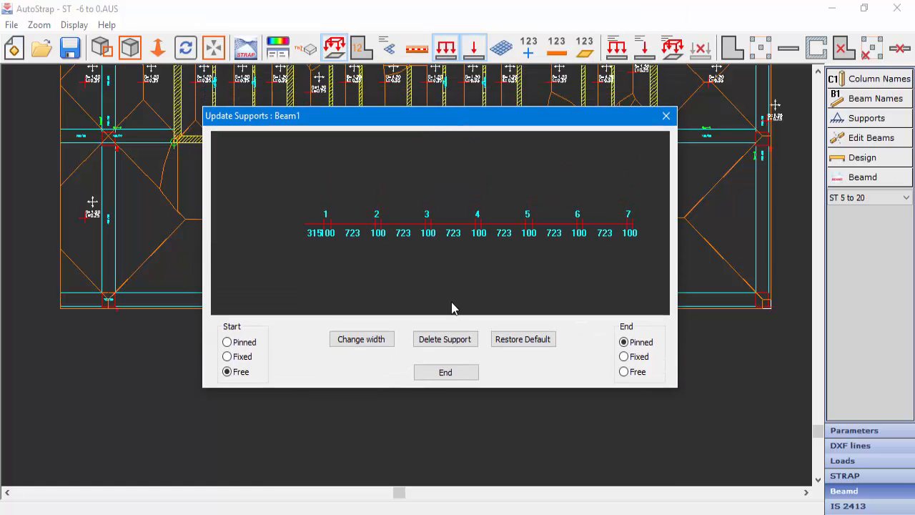
pyautogui.click(457, 372)
# Step: Review the options for updating continuous beams without redefining any beam
pyautogui.click(856, 141)
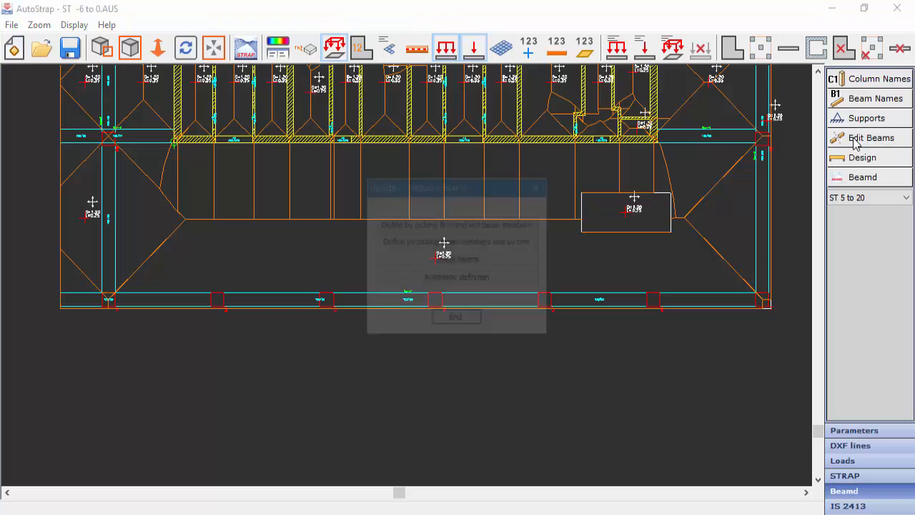
pyautogui.moveTo(451, 186); pyautogui.dragTo(413, 98)
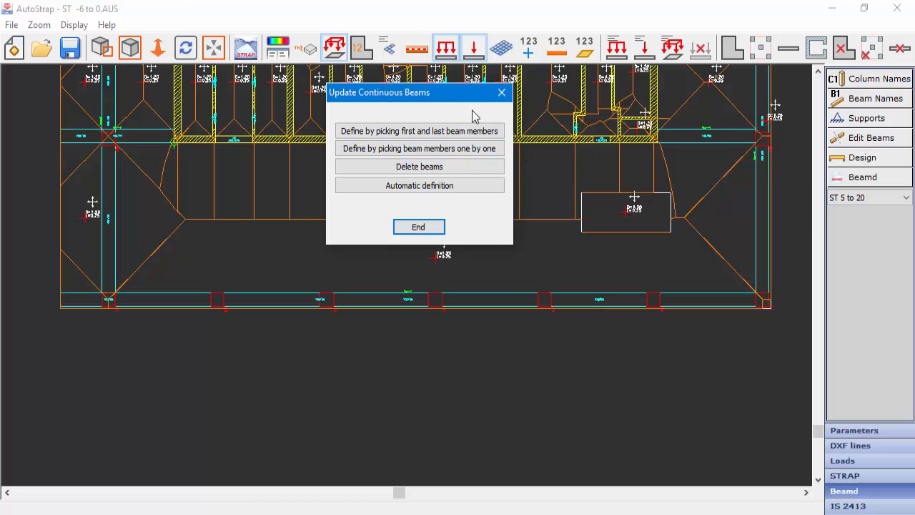
pyautogui.click(427, 228)
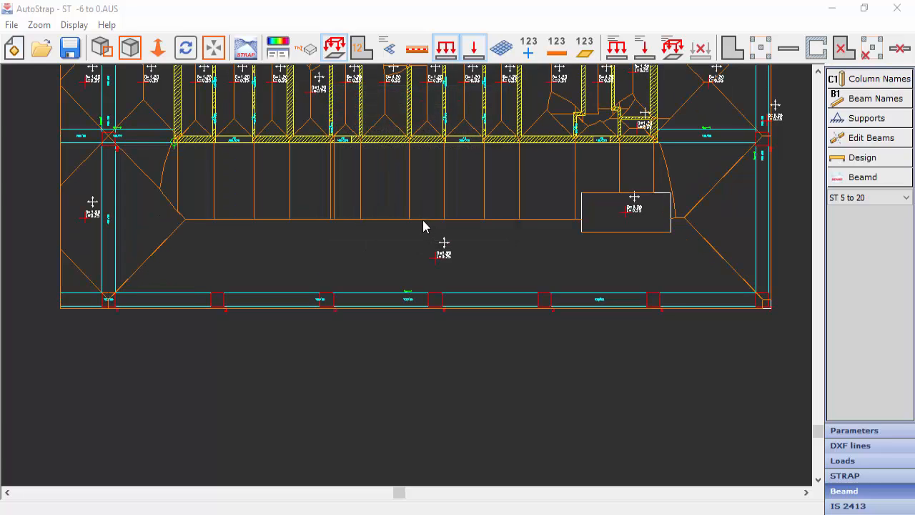
pyautogui.click(869, 160)
# Step: Transfer all beams of the current drawing to a new BEAMD project named Demo Beams in the AutoSTRAP folder
pyautogui.click(888, 182)
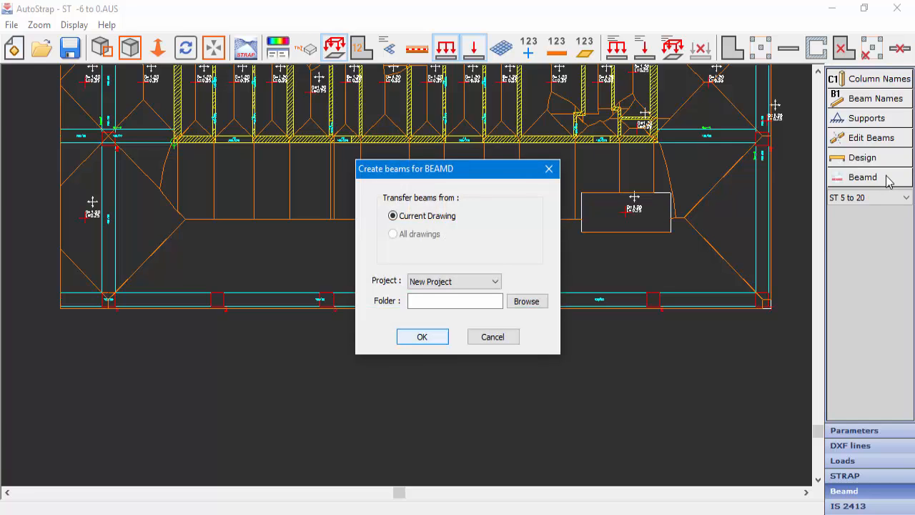
pyautogui.click(524, 302)
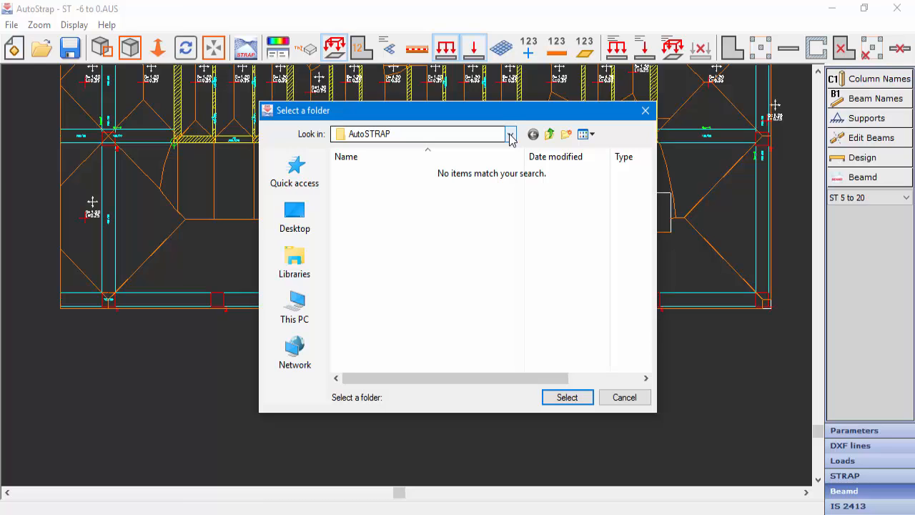
pyautogui.click(565, 399)
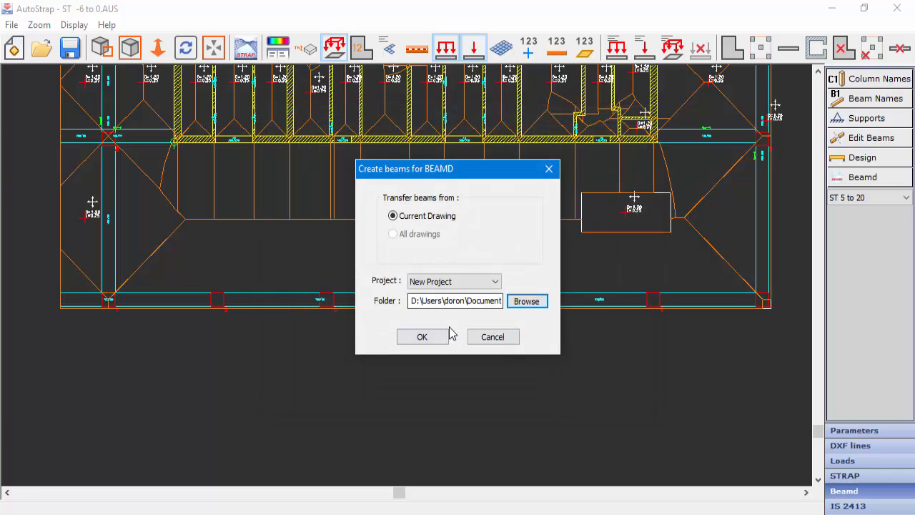
pyautogui.click(434, 340)
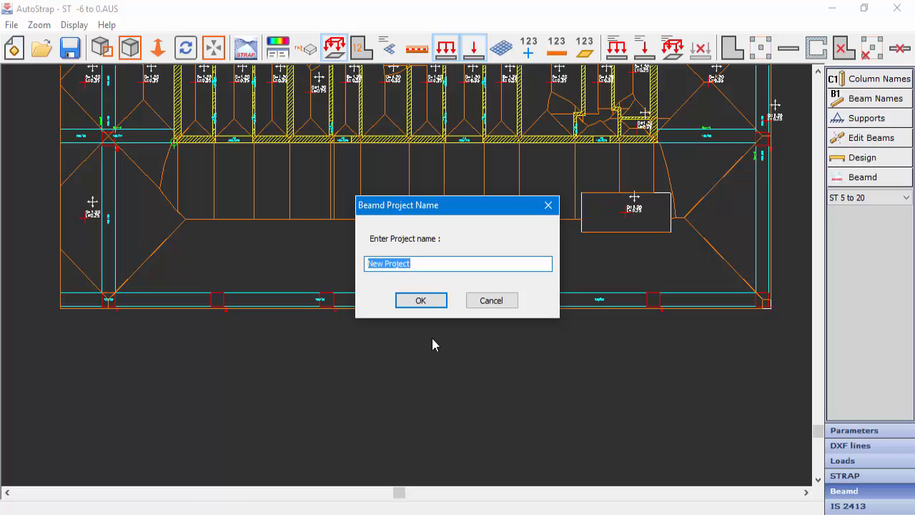
pyautogui.write('D')
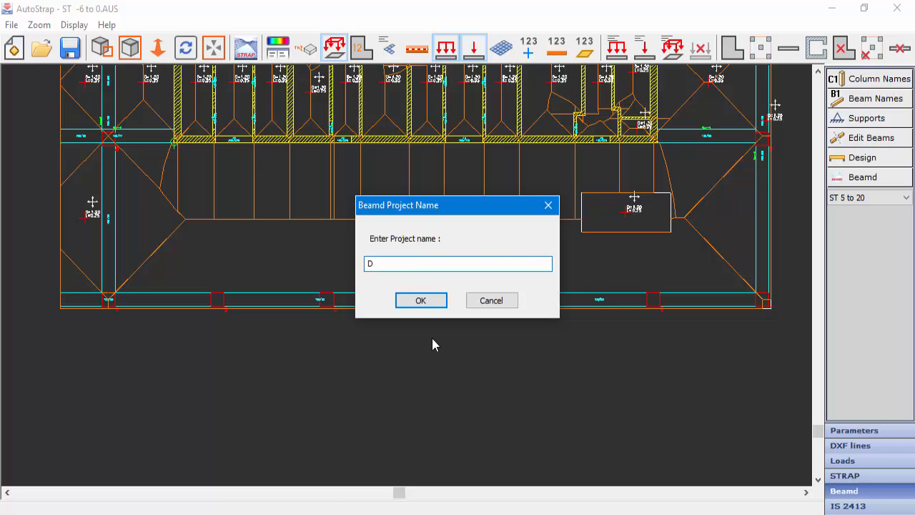
pyautogui.write('emo Beams')
pyautogui.click(436, 302)
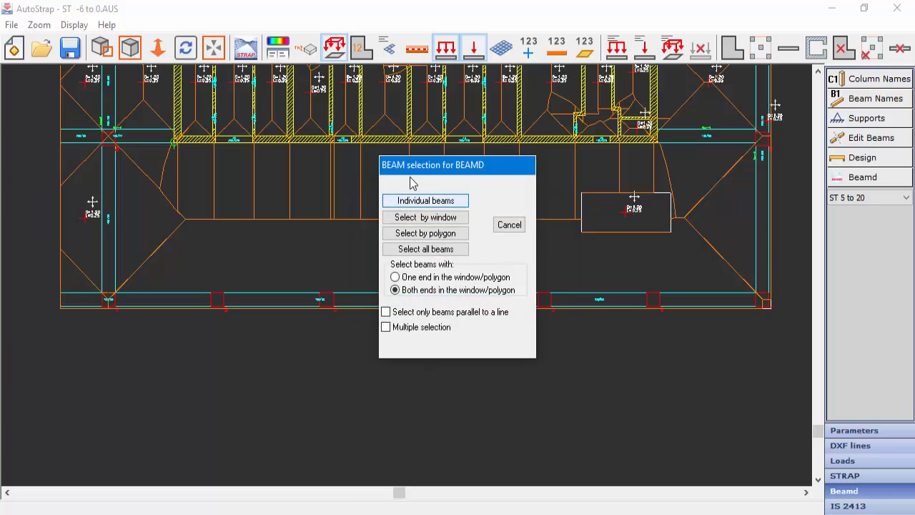
pyautogui.click(413, 250)
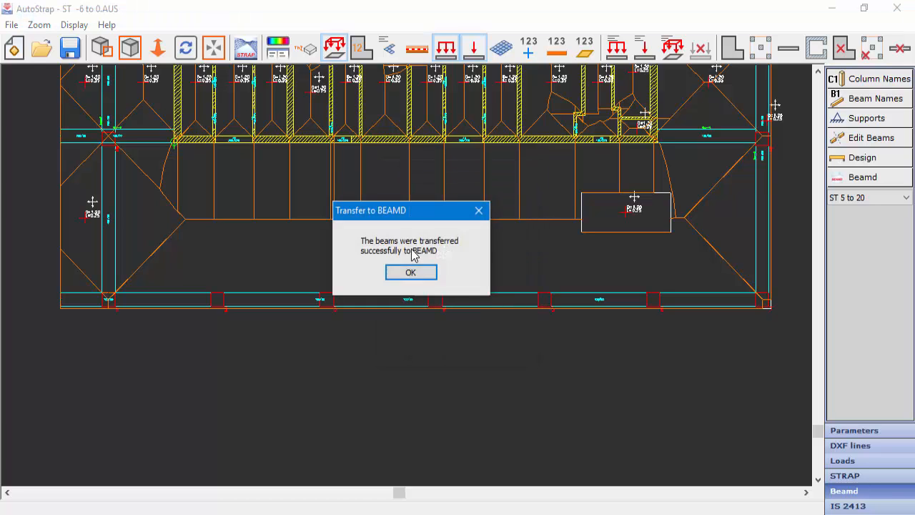
pyautogui.click(408, 272)
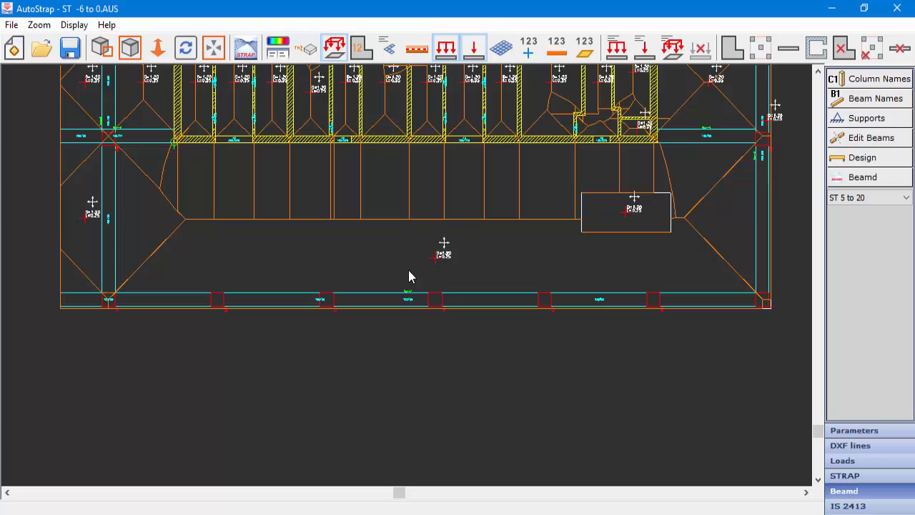
# Step: Open the lower edge beam for design in BEAMD, review its geometry and its dead and live loads, and display the project's beam list
pyautogui.click(868, 162)
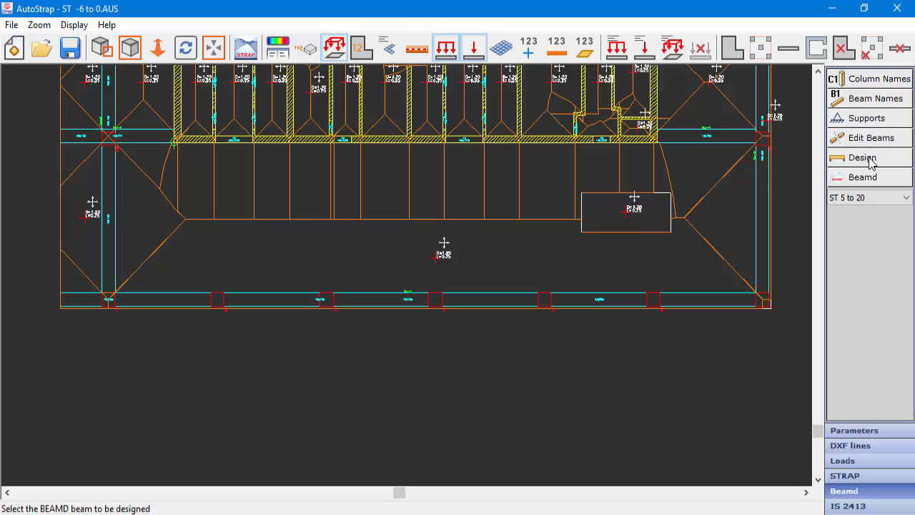
pyautogui.click(436, 308)
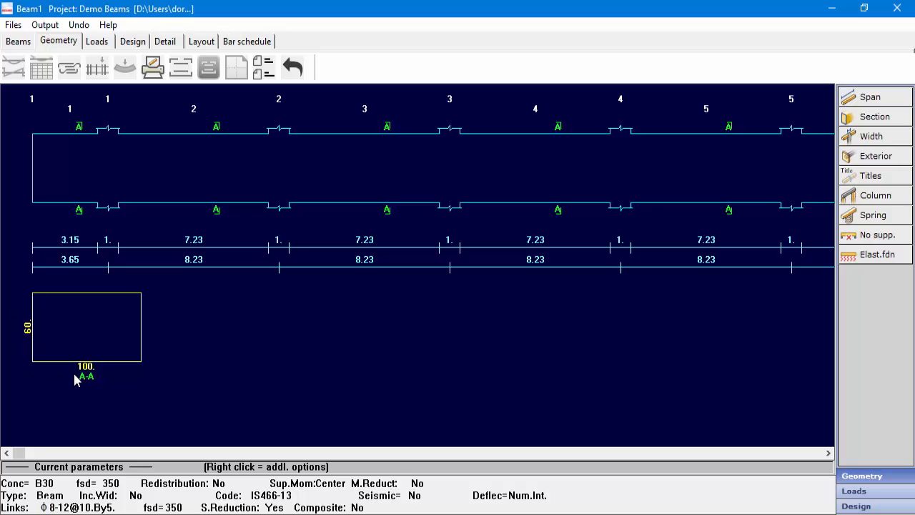
pyautogui.click(96, 43)
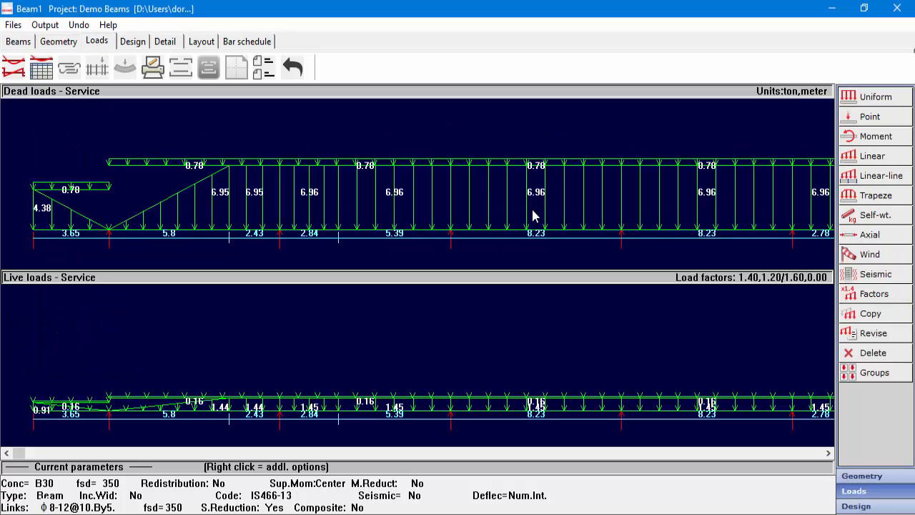
pyautogui.click(133, 41)
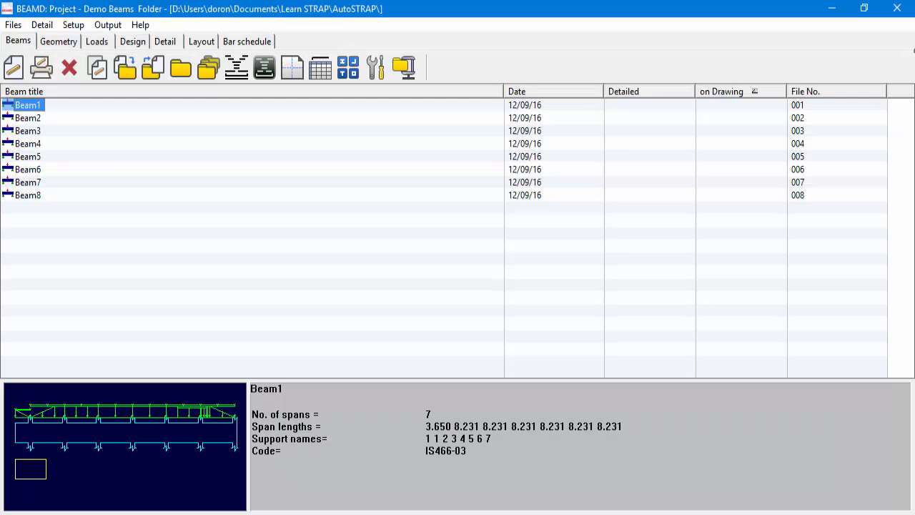
pyautogui.click(23, 41)
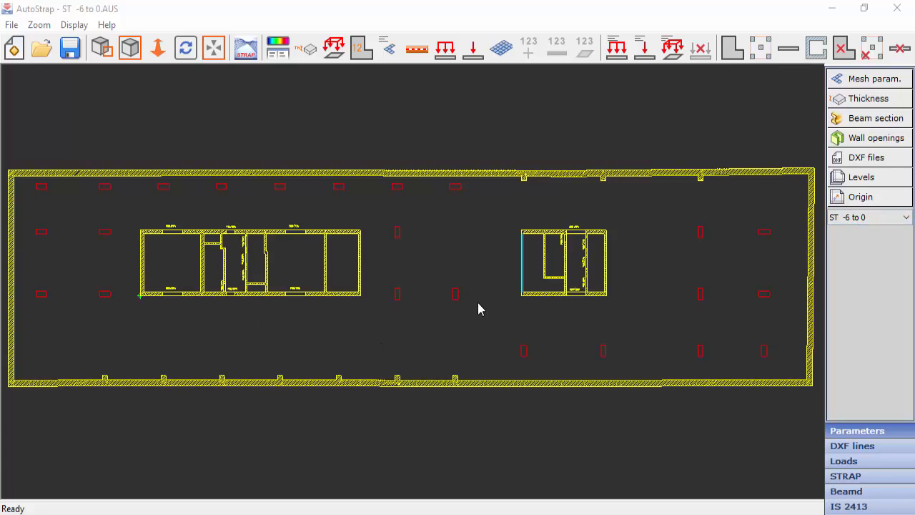
# Step: Switch AutoStrap to the ST 1 to 4 drawing and review the model levels with their heights and assigned DXF files
pyautogui.click(877, 218)
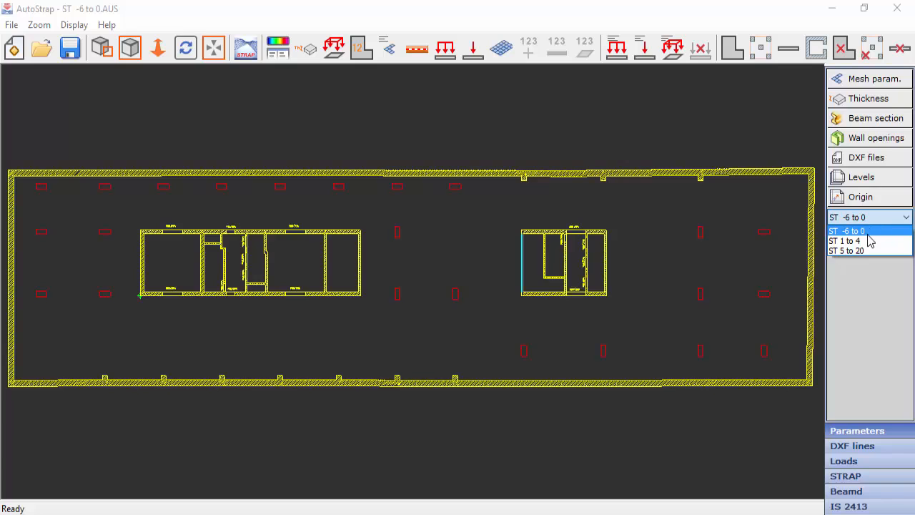
pyautogui.click(866, 241)
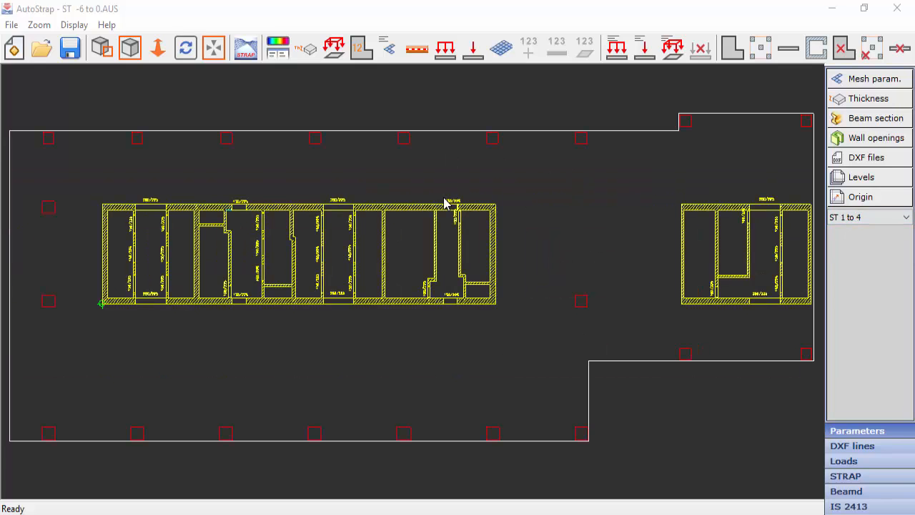
pyautogui.click(870, 183)
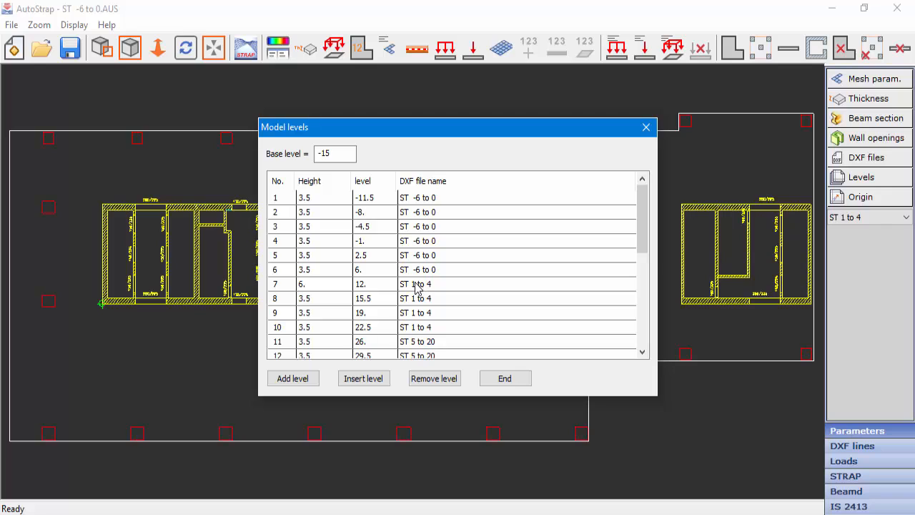
pyautogui.click(279, 270)
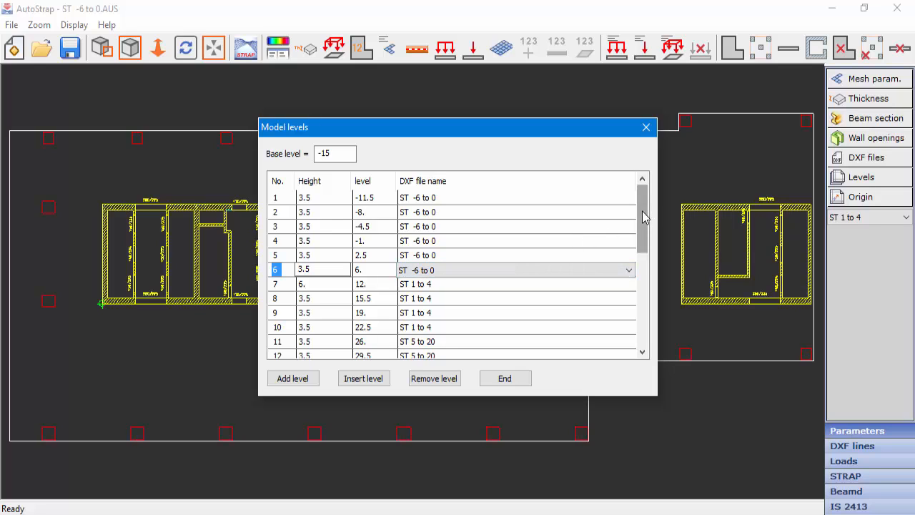
pyautogui.moveTo(643, 218); pyautogui.dragTo(641, 225)
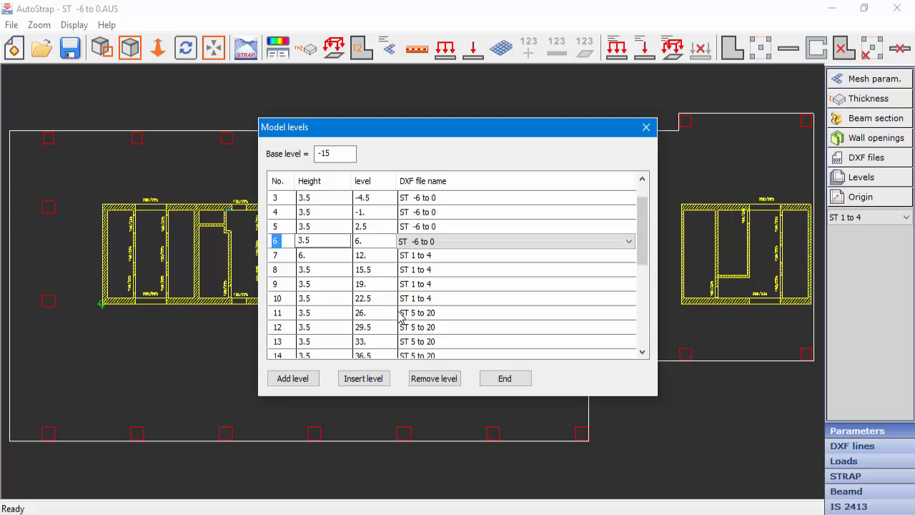
pyautogui.click(511, 378)
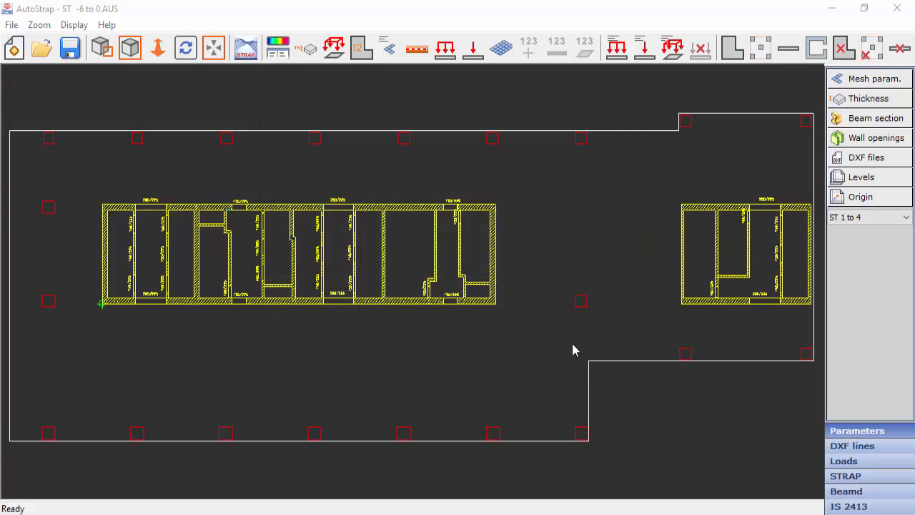
# Step: Add the file ST -6 to 0.dxf to the model in centimetres, with its concrete walls and columns layers assigned
pyautogui.click(866, 157)
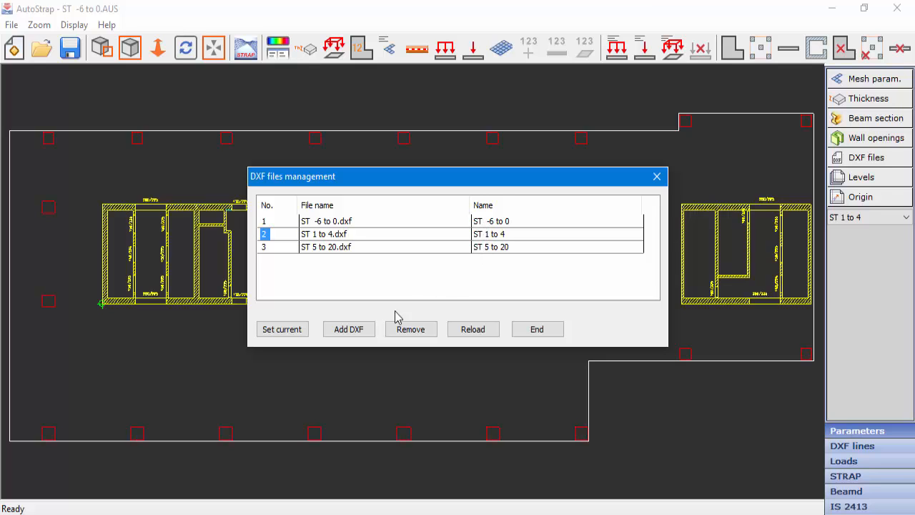
pyautogui.click(345, 332)
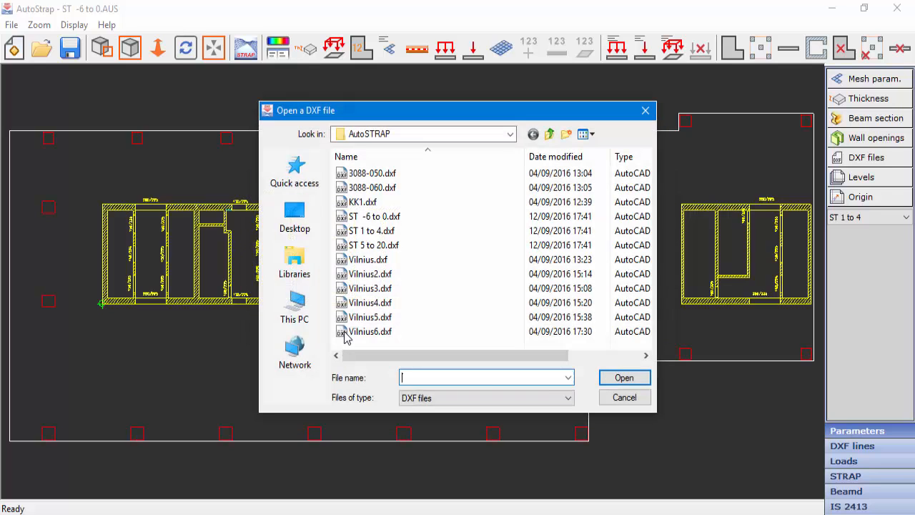
pyautogui.click(373, 218)
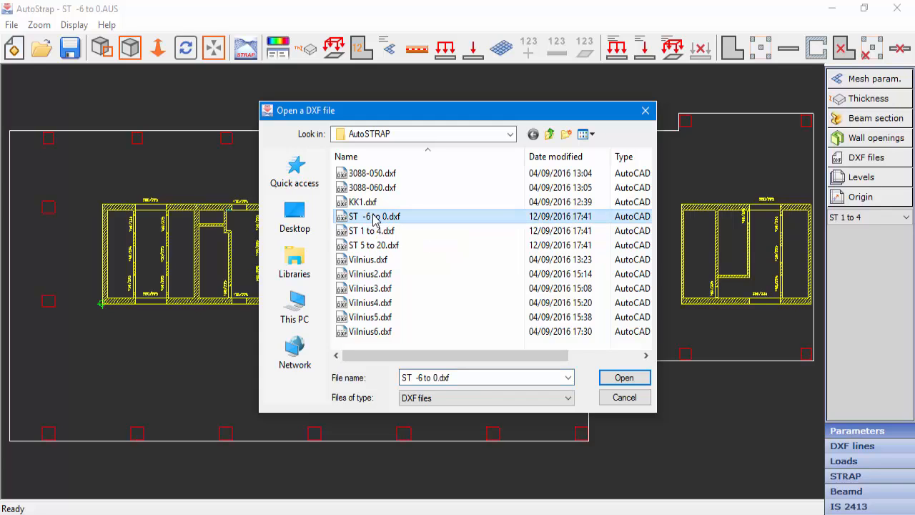
pyautogui.click(624, 379)
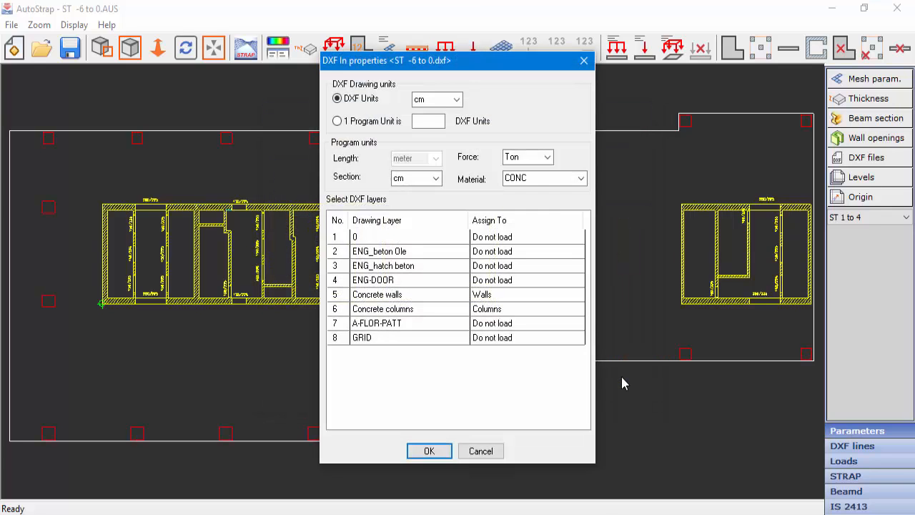
pyautogui.click(430, 451)
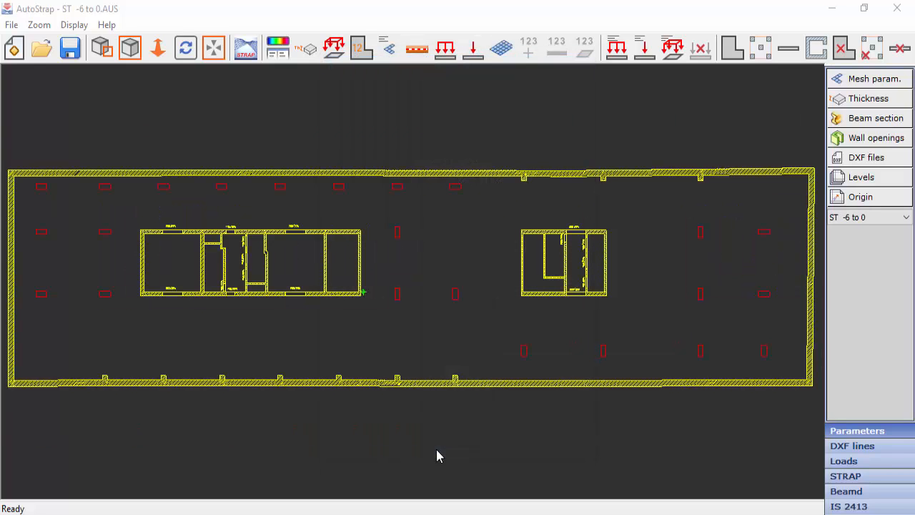
# Step: Set the ST -6 to 0 drawing's origin at a line end on the lower-left outer corner of the left core walls
pyautogui.click(857, 204)
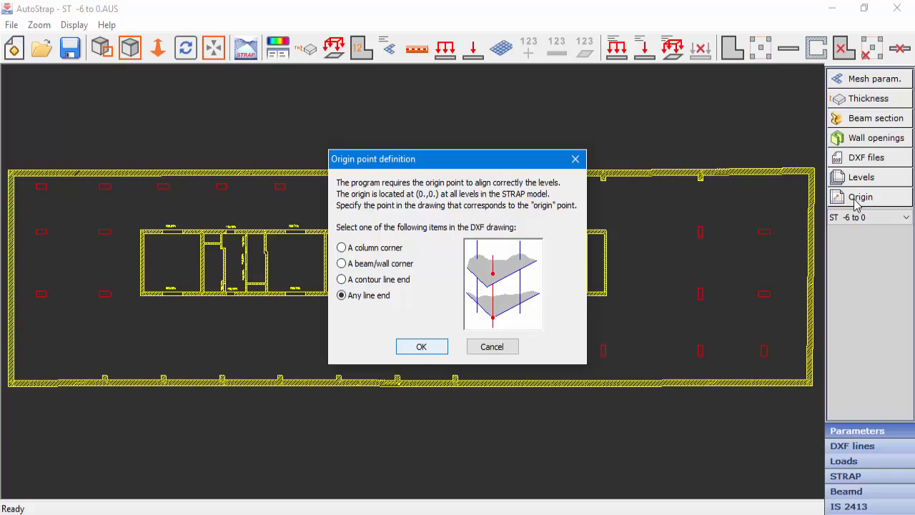
pyautogui.click(422, 346)
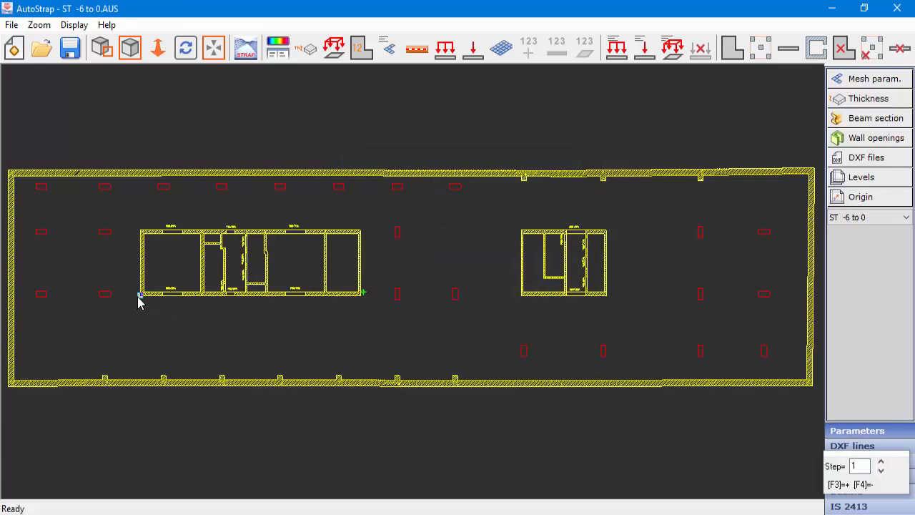
pyautogui.click(138, 297)
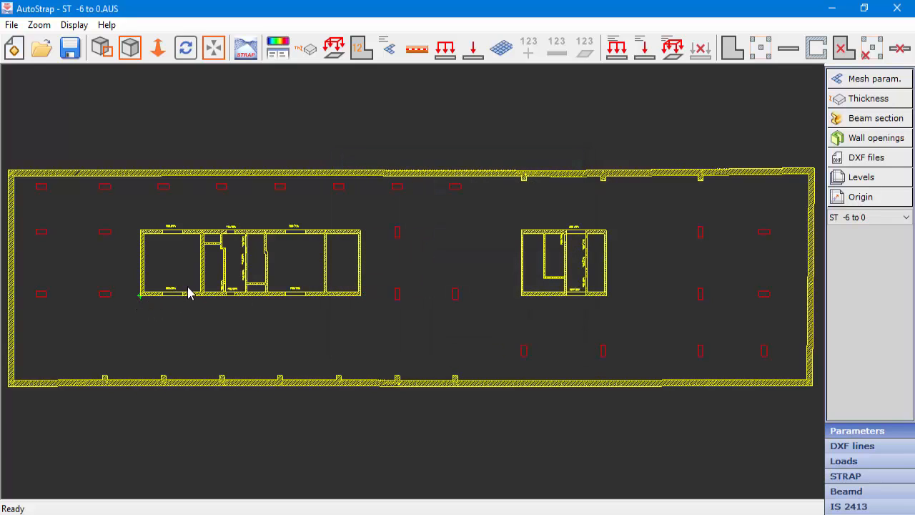
# Step: Add the file ST 1 to 4.dxf in centimetres, with its slab edge as contours and its concrete columns and walls assigned
pyautogui.click(874, 162)
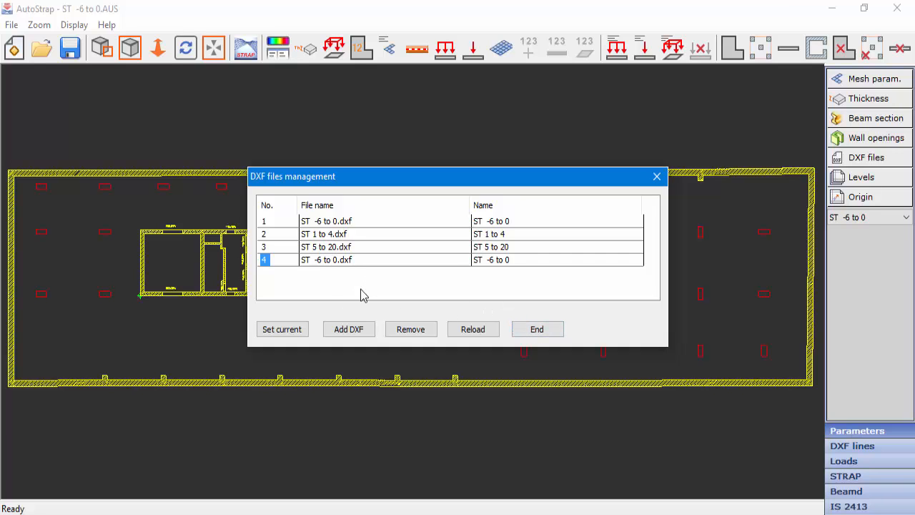
pyautogui.click(352, 331)
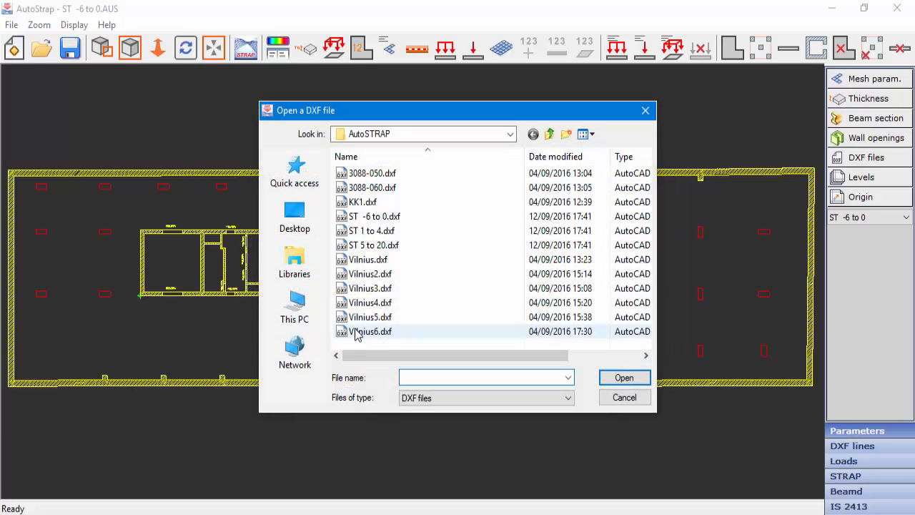
pyautogui.click(373, 236)
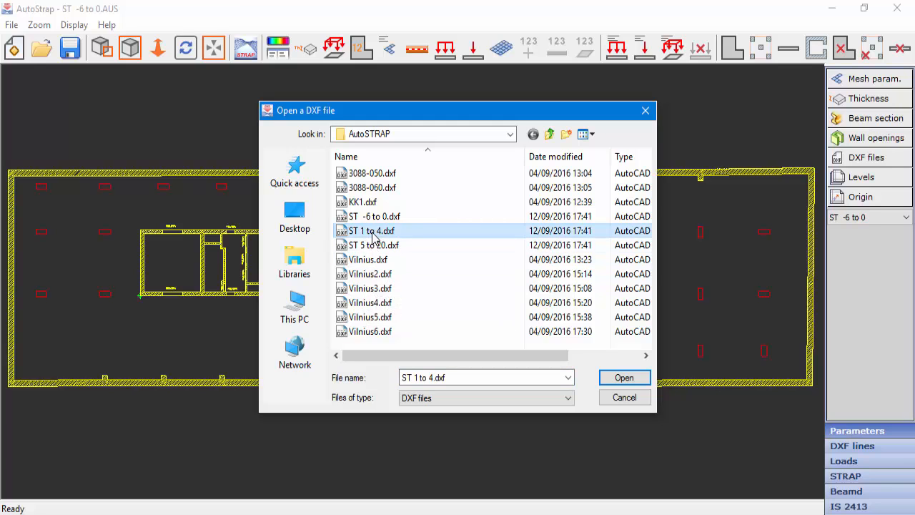
pyautogui.click(619, 378)
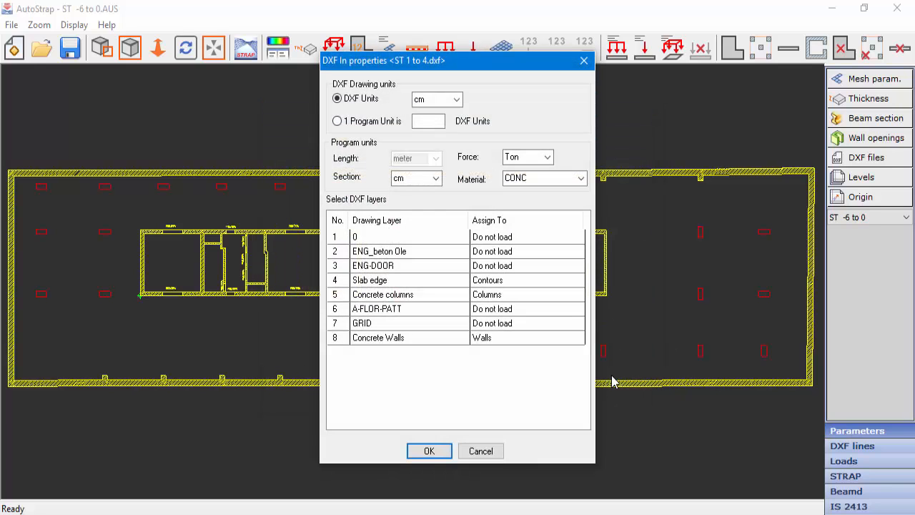
pyautogui.click(438, 452)
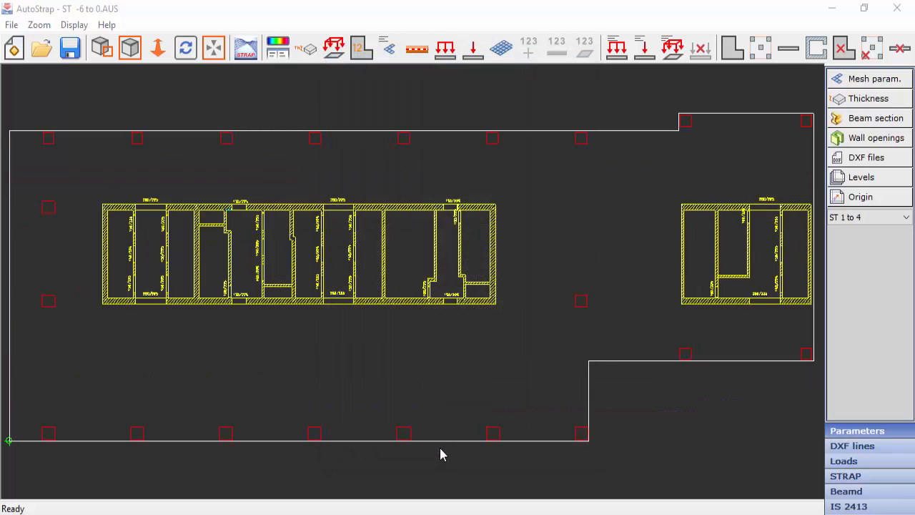
# Step: Set the ST 1 to 4 drawing's origin at the lower-left outer corner of the left core walls
pyautogui.click(859, 200)
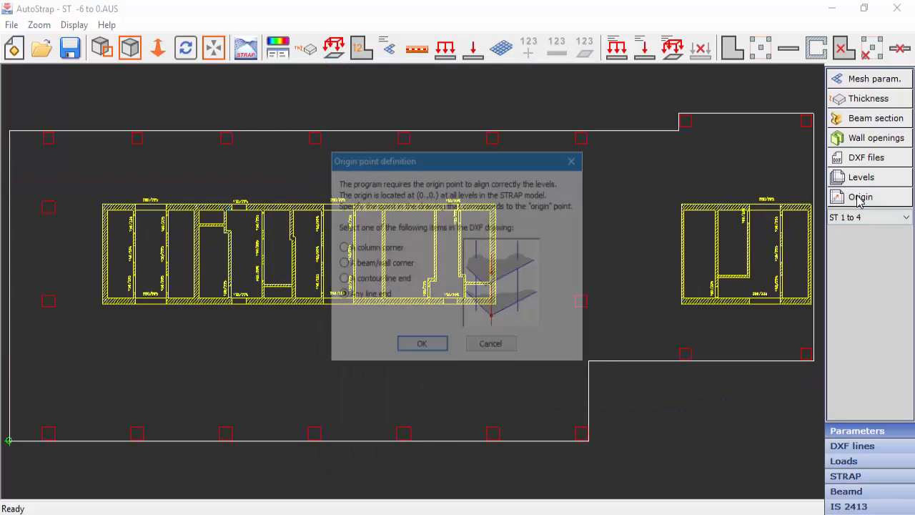
pyautogui.click(431, 348)
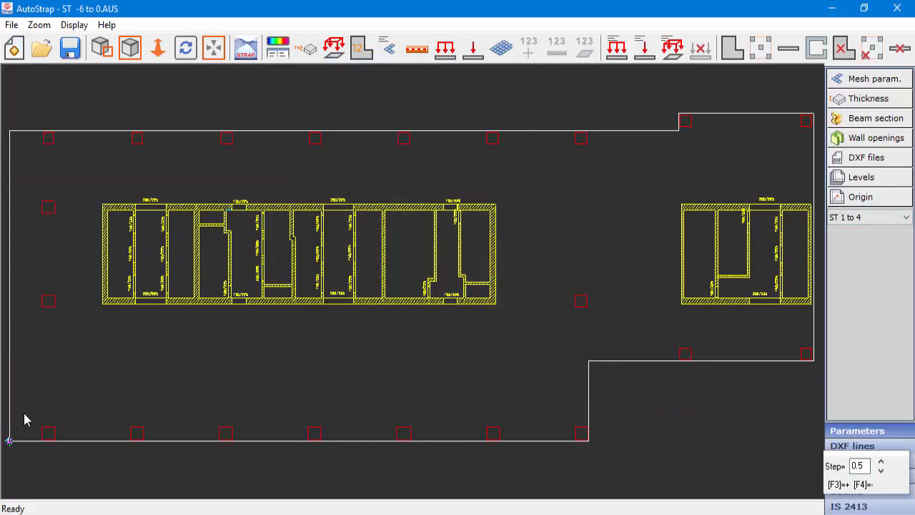
pyautogui.click(102, 312)
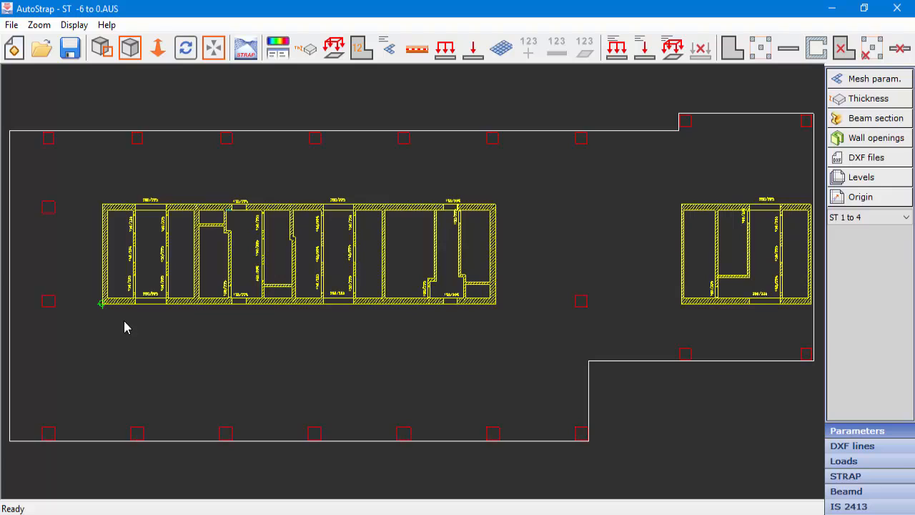
# Step: Rename the duplicate ST -6 to 0 and ST 1 to 4 DXF entries as ST -6 to 0- top and ST 1 to 4- top
pyautogui.click(866, 159)
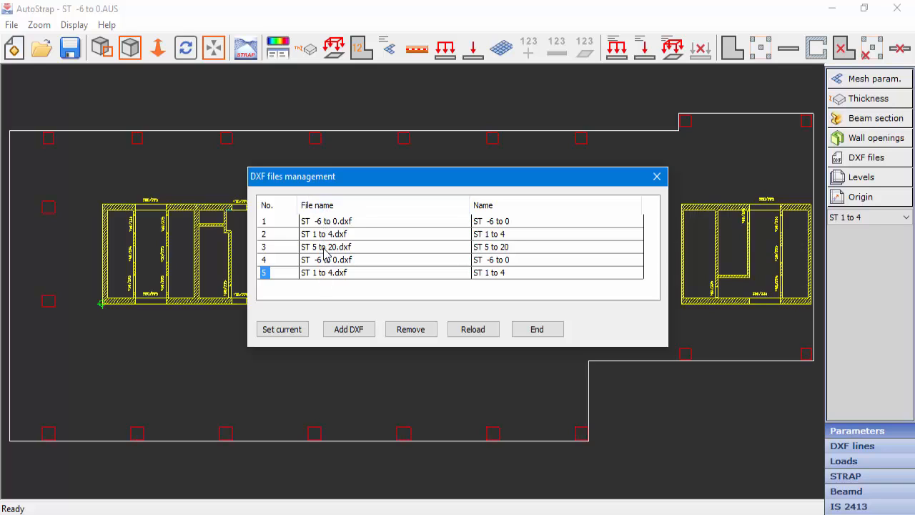
pyautogui.doubleClick(508, 260)
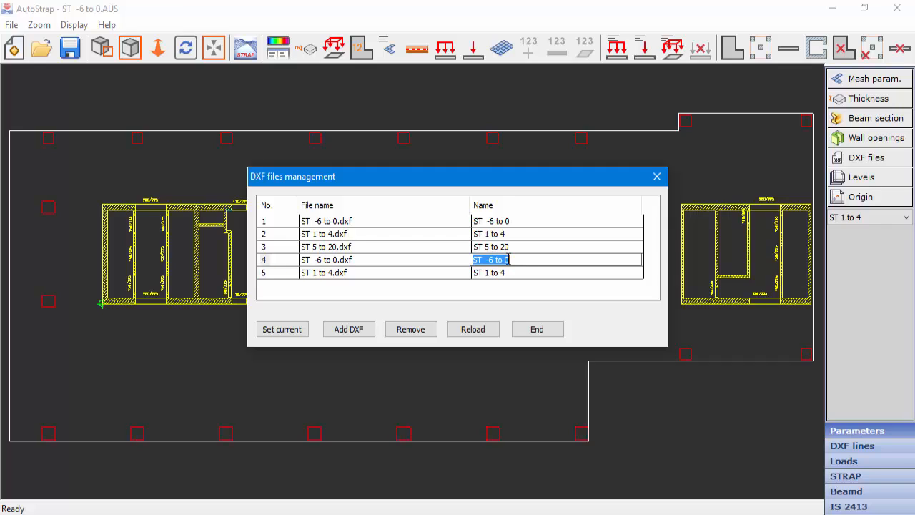
pyautogui.click(513, 260)
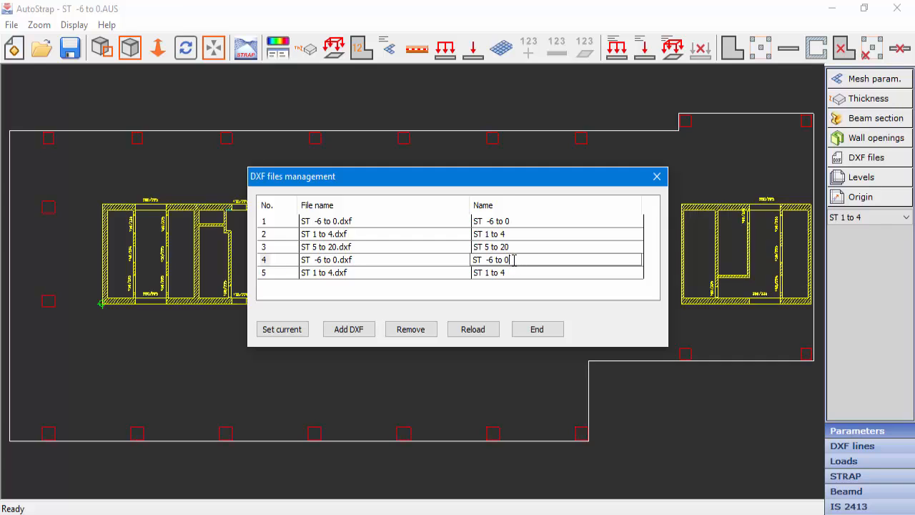
pyautogui.click(552, 275)
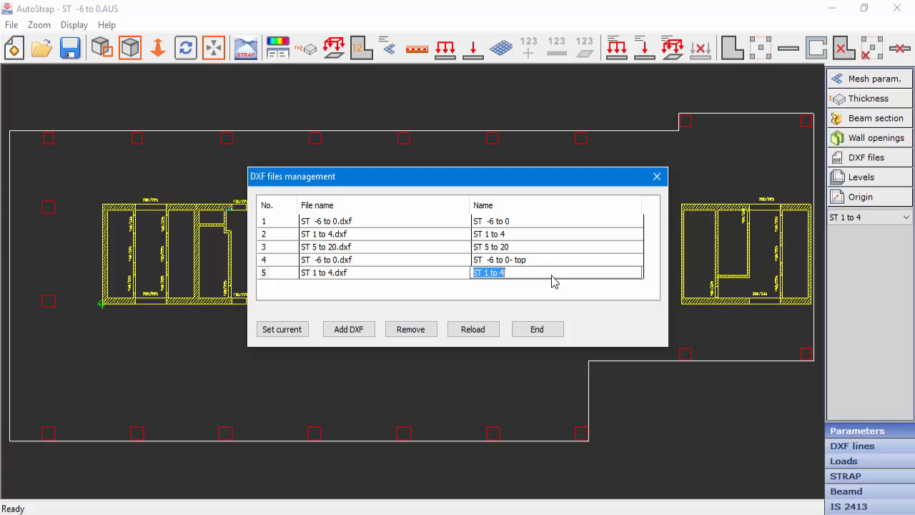
pyautogui.click(549, 273)
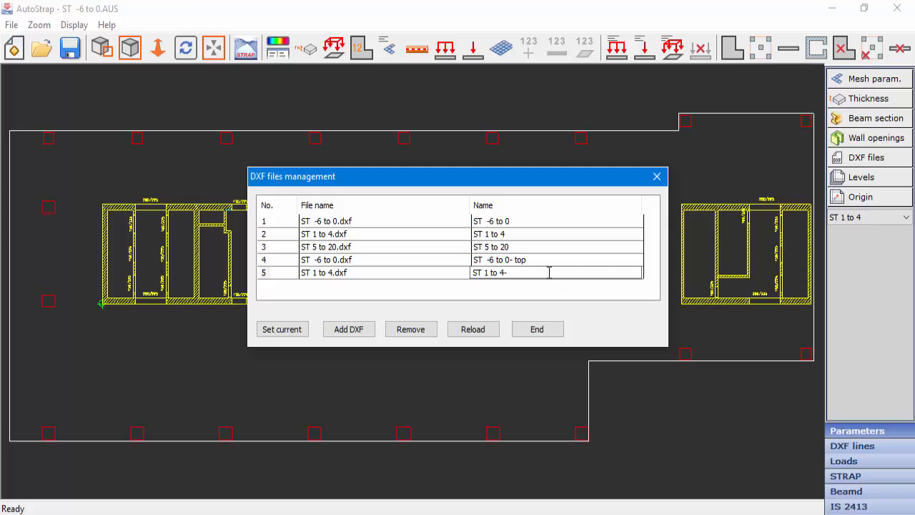
pyautogui.click(537, 332)
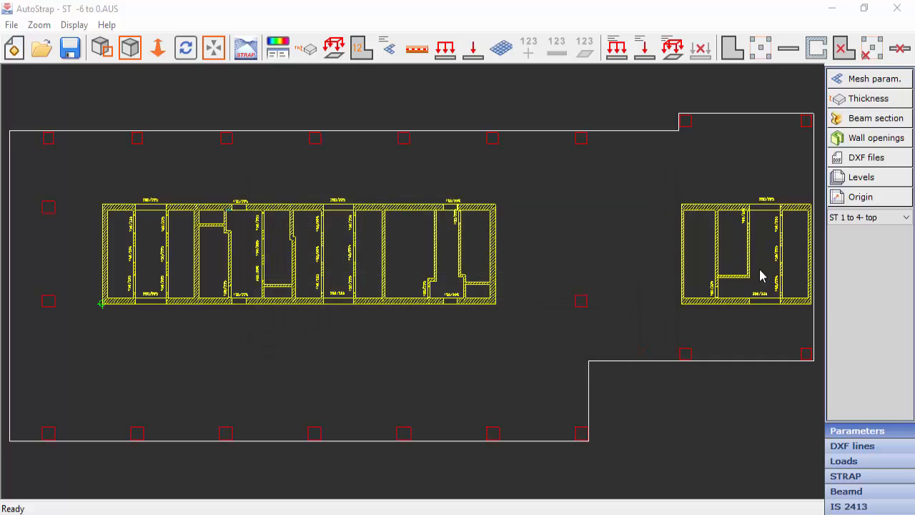
# Step: Assign the ST -6 to 0- top drawing to level 6 in the model levels
pyautogui.click(876, 180)
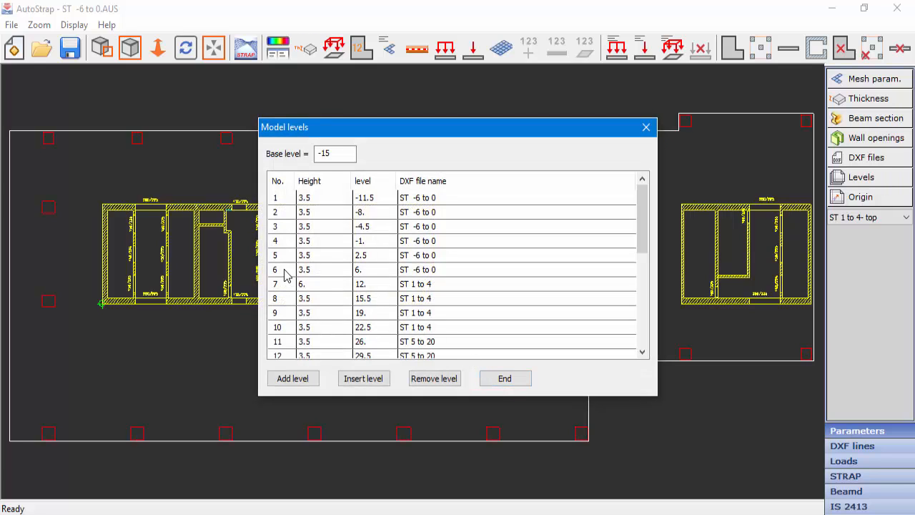
pyautogui.click(429, 272)
pyautogui.click(431, 271)
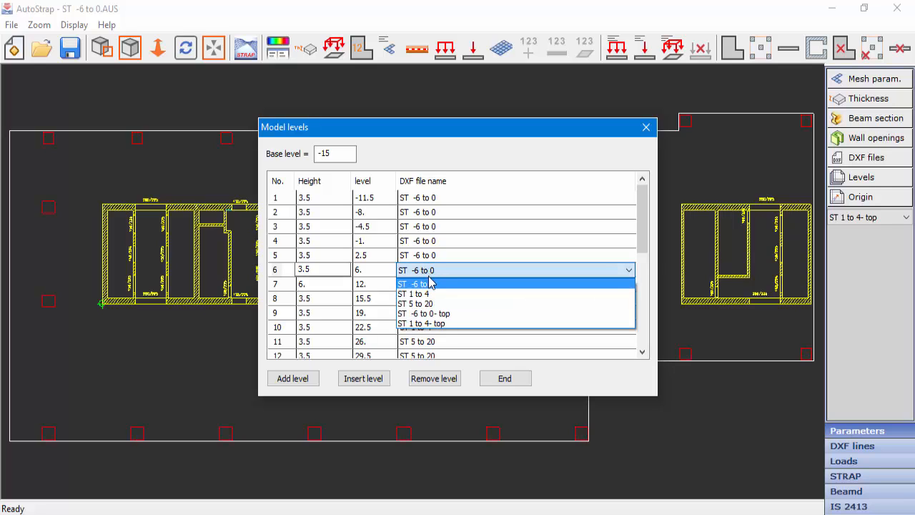
pyautogui.click(431, 314)
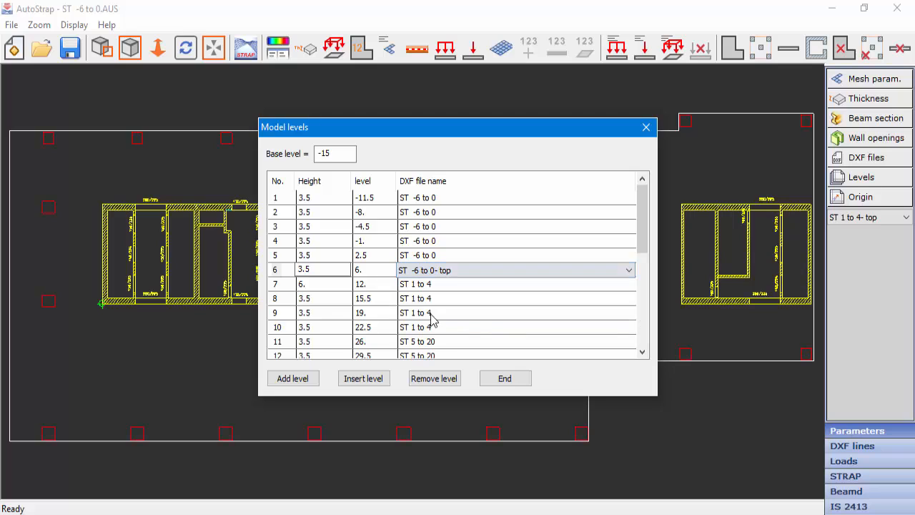
# Step: Assign the ST 1 to 4- top drawing to level 10 and finish the model levels
pyautogui.moveTo(639, 227); pyautogui.dragTo(639, 250)
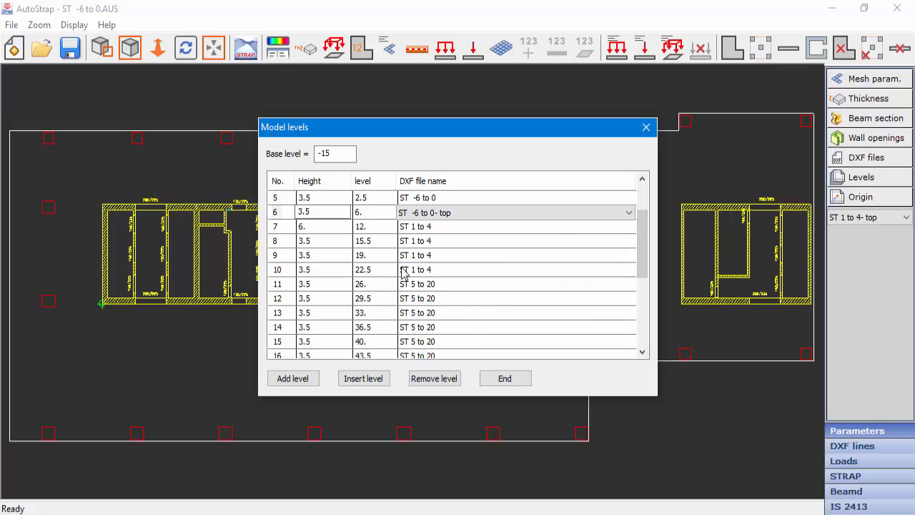
pyautogui.click(427, 270)
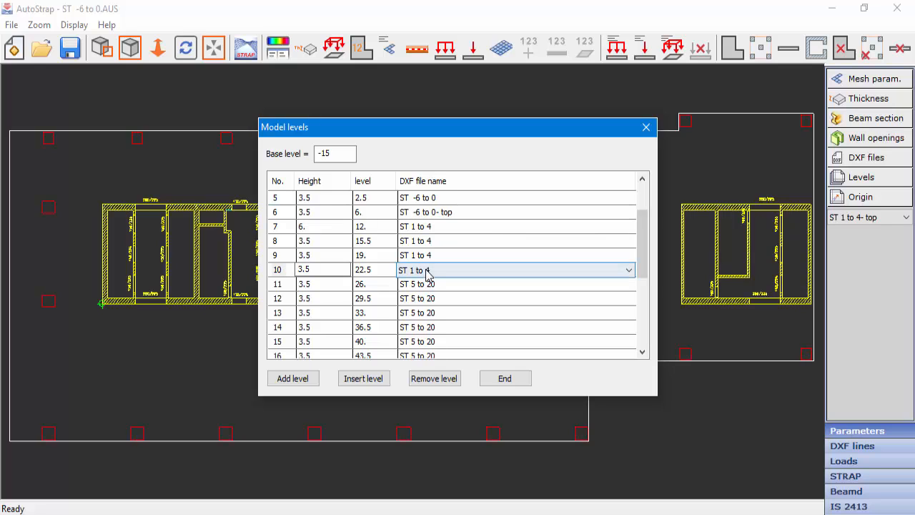
pyautogui.click(427, 271)
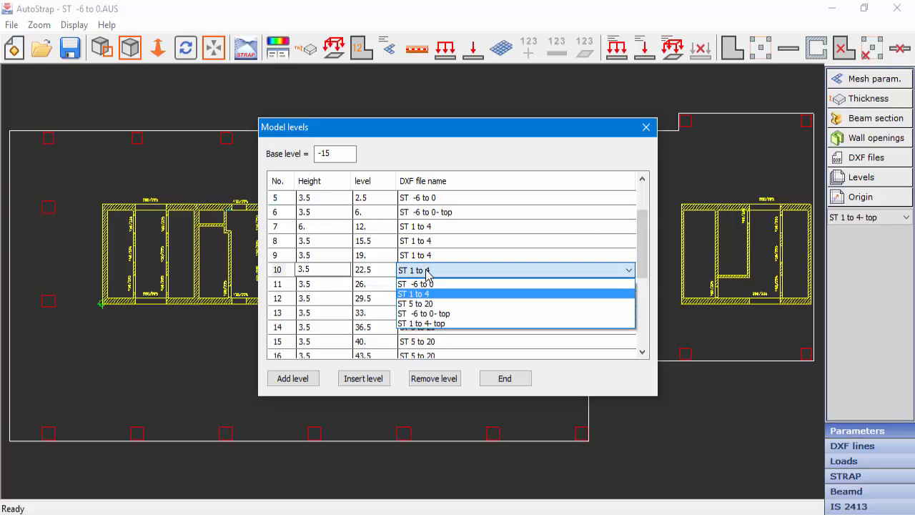
pyautogui.click(431, 324)
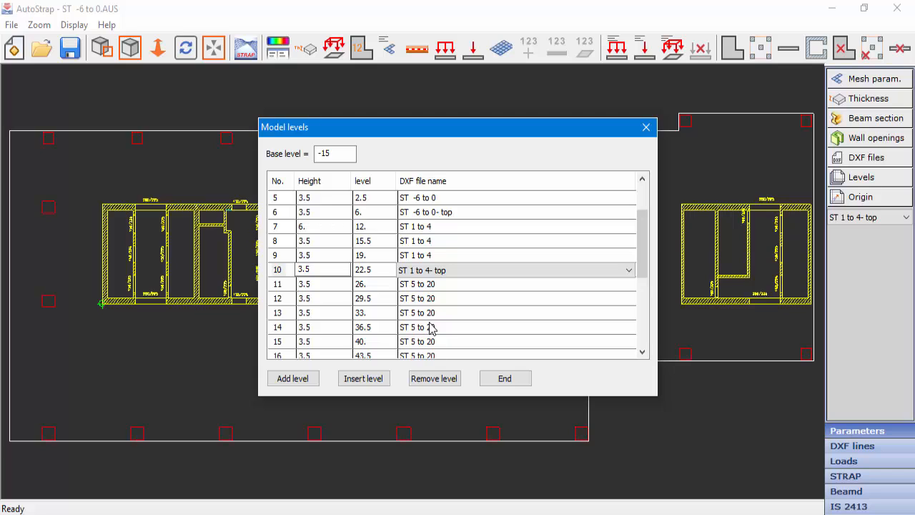
pyautogui.click(510, 384)
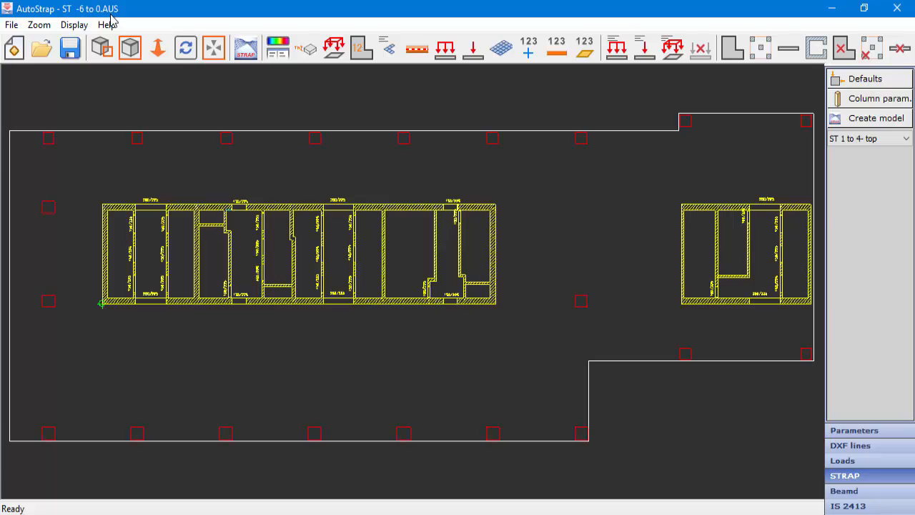
# Step: Review the program setup's general defaults, drawing sizes, colors and pen widths, keeping CONC as the default material
pyautogui.click(13, 25)
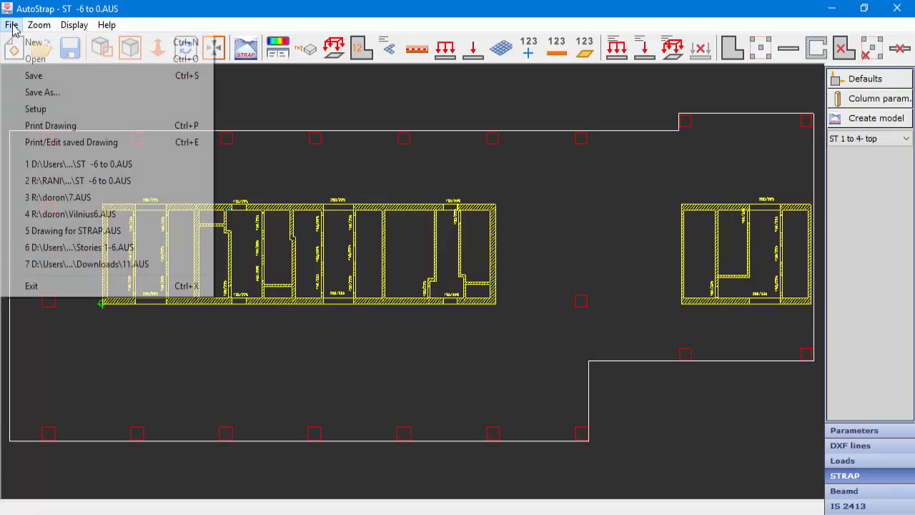
pyautogui.click(37, 110)
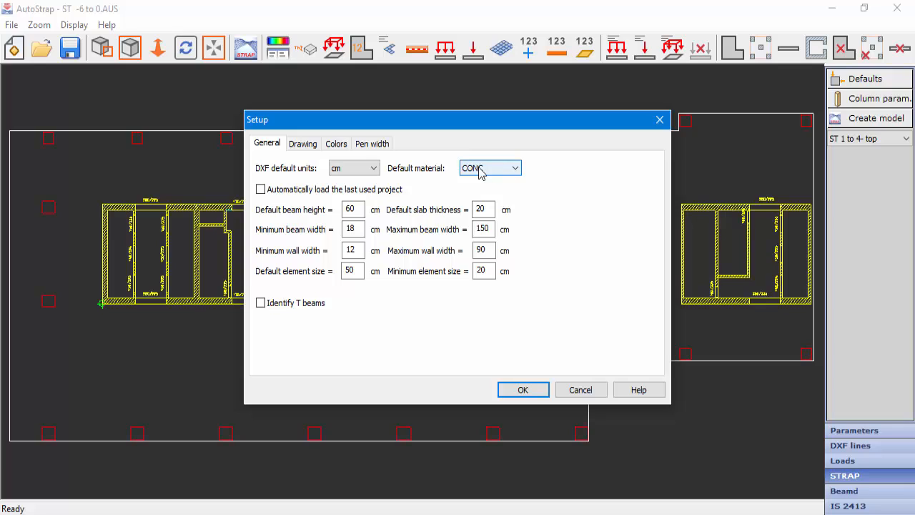
pyautogui.click(517, 169)
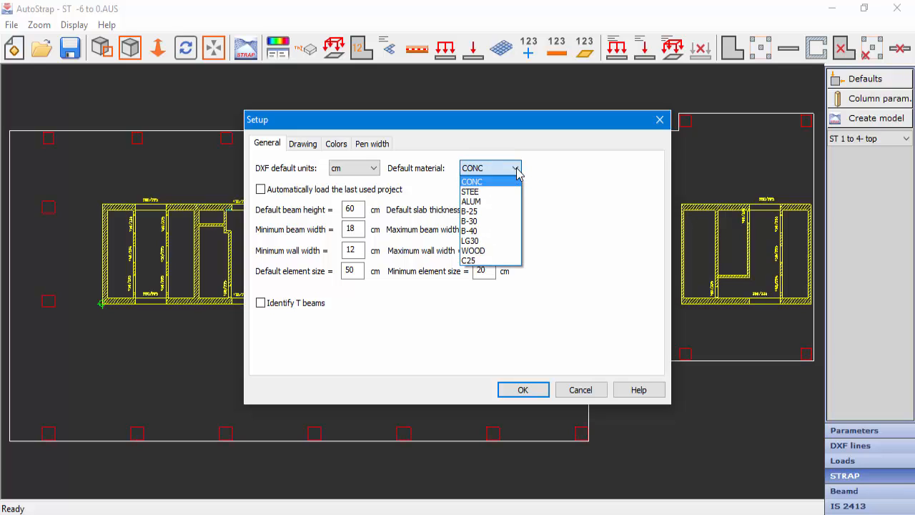
pyautogui.click(491, 181)
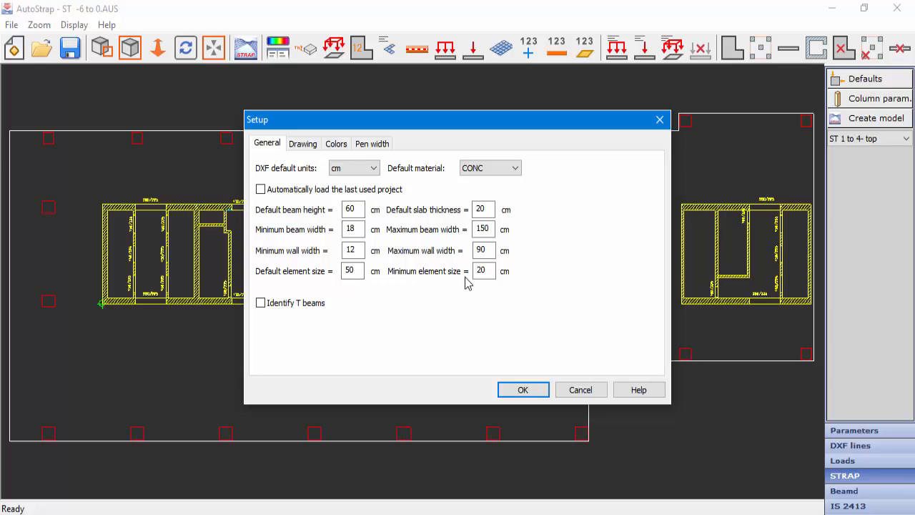
pyautogui.click(303, 146)
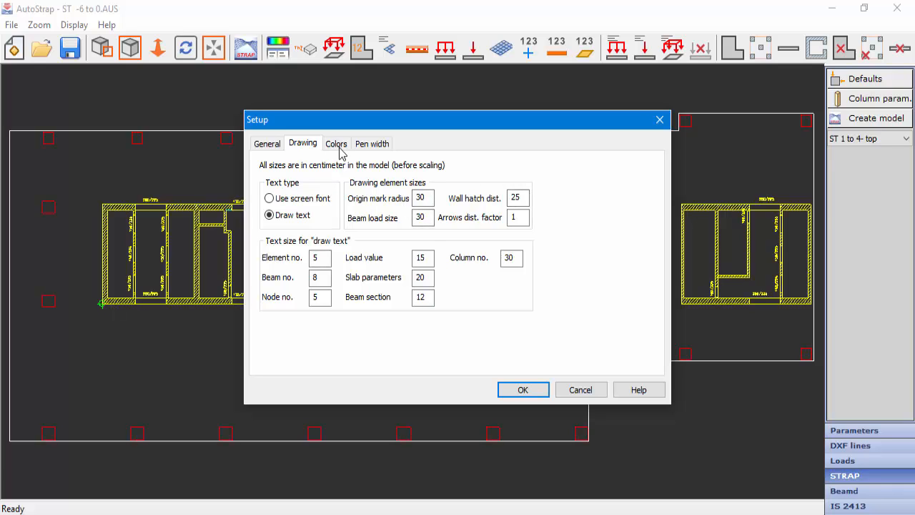
pyautogui.click(337, 145)
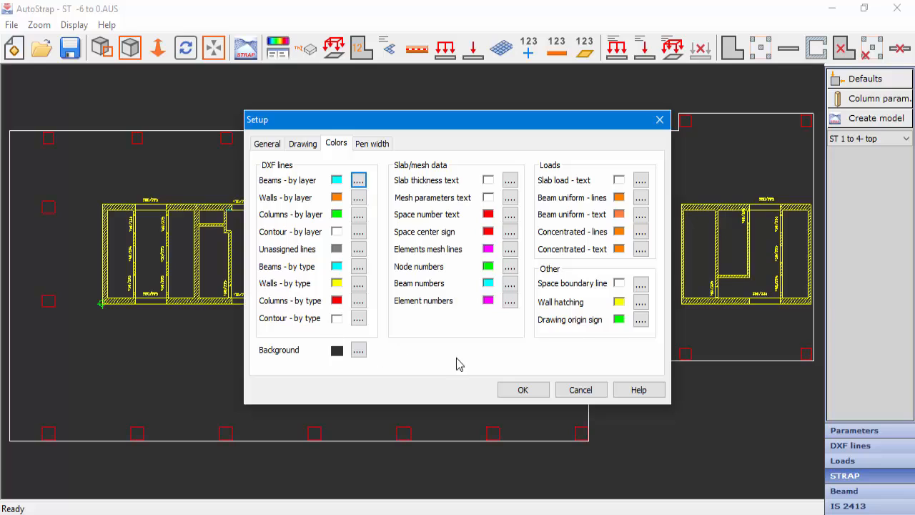
pyautogui.click(372, 144)
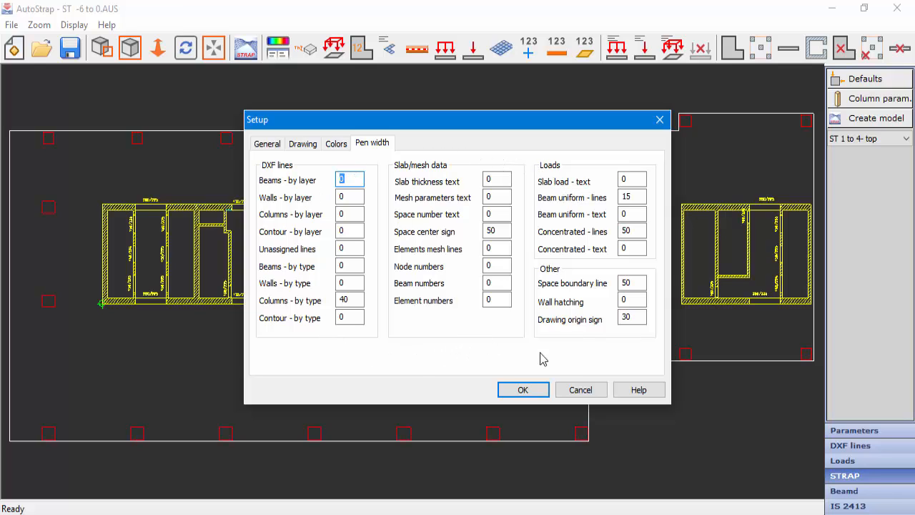
pyautogui.click(538, 398)
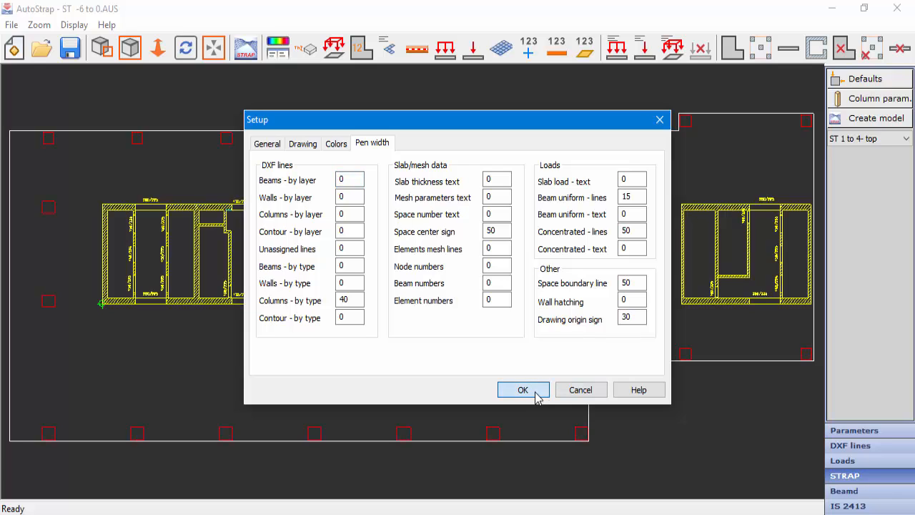
pyautogui.click(535, 392)
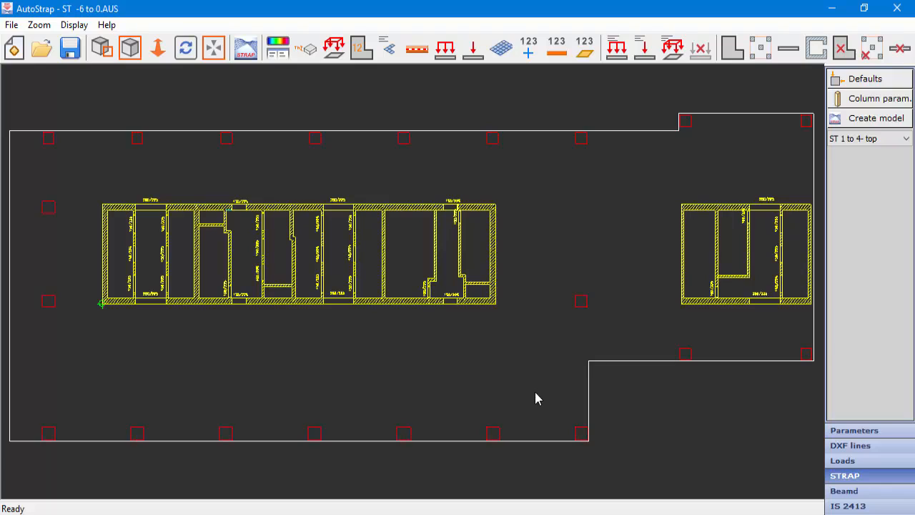